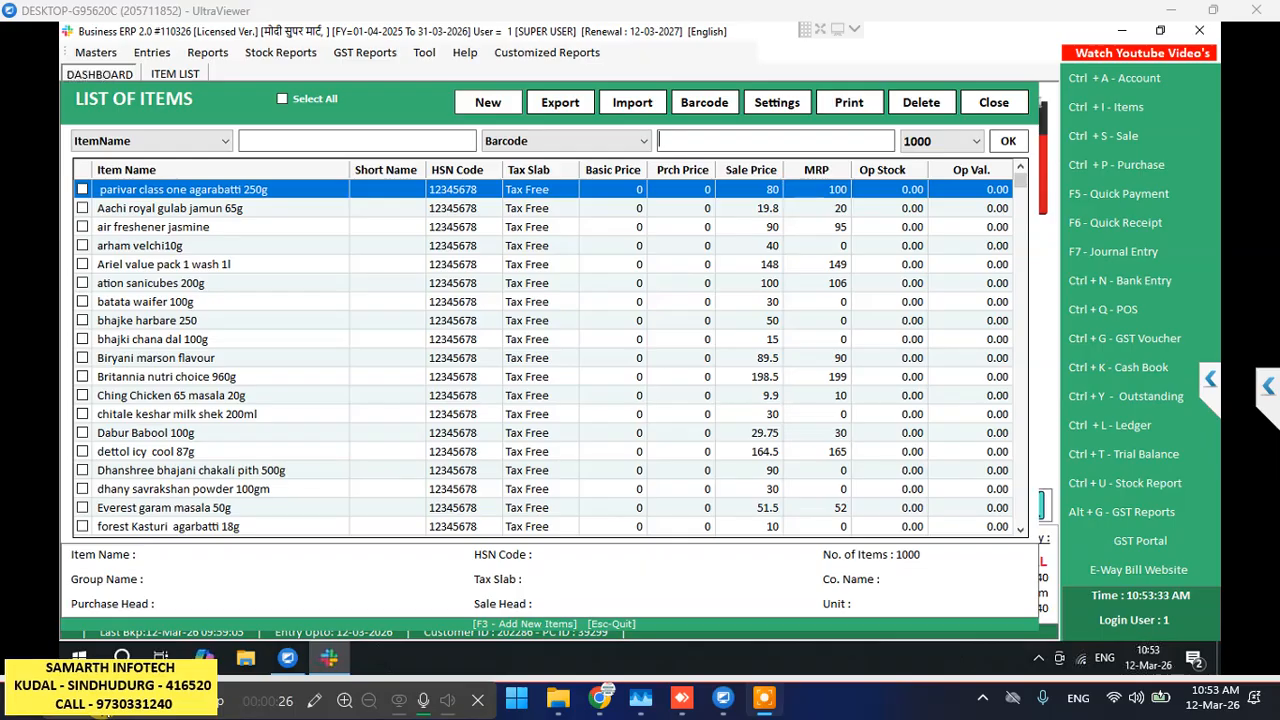
type("8904132950351")
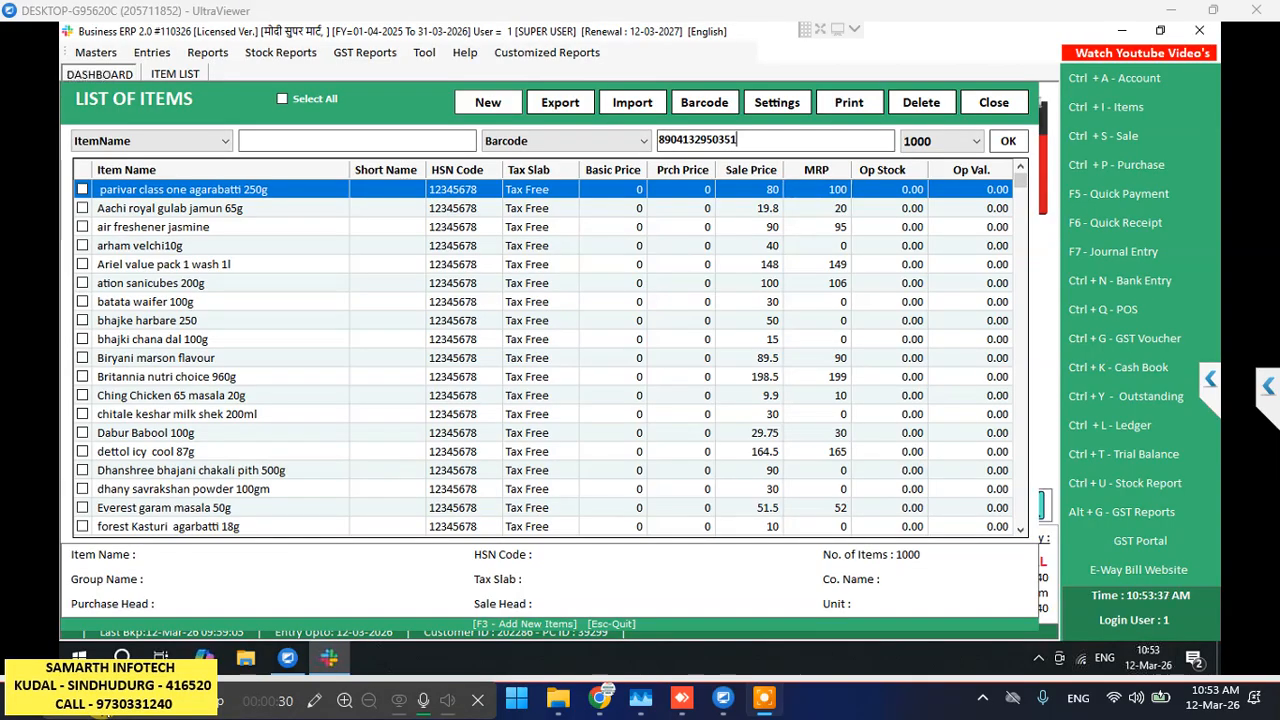
key("Return")
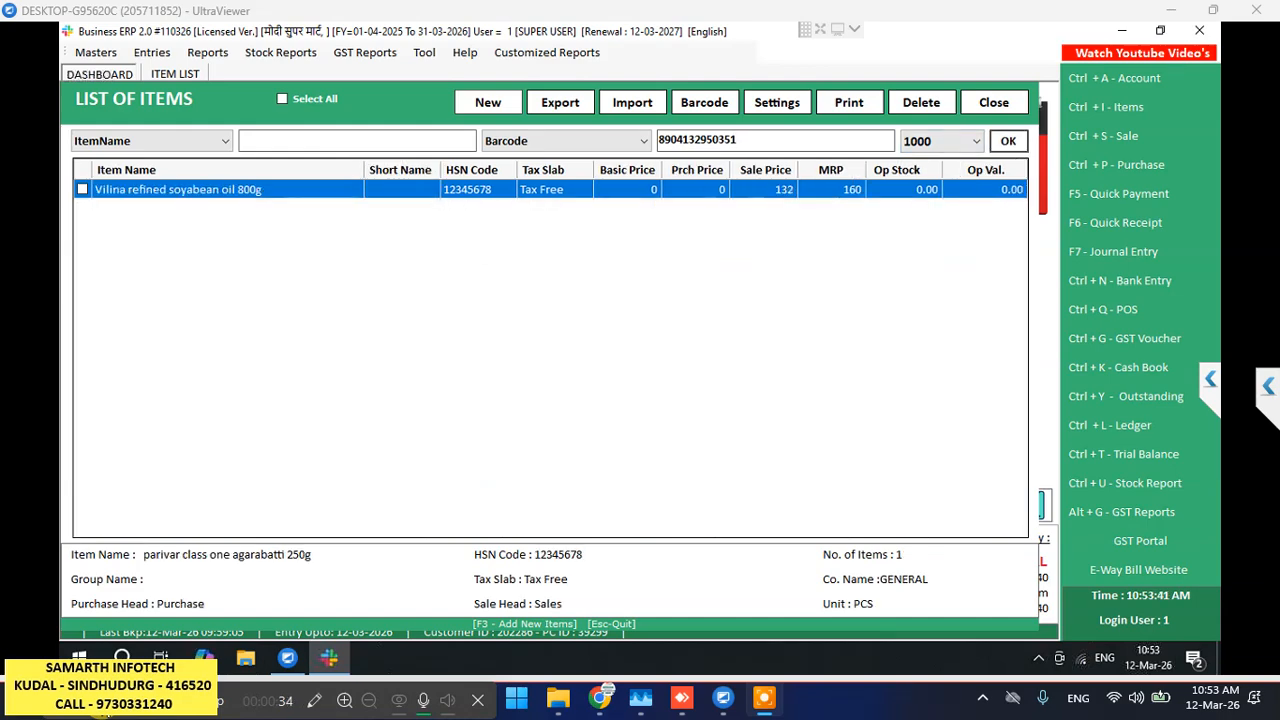
key("Return")
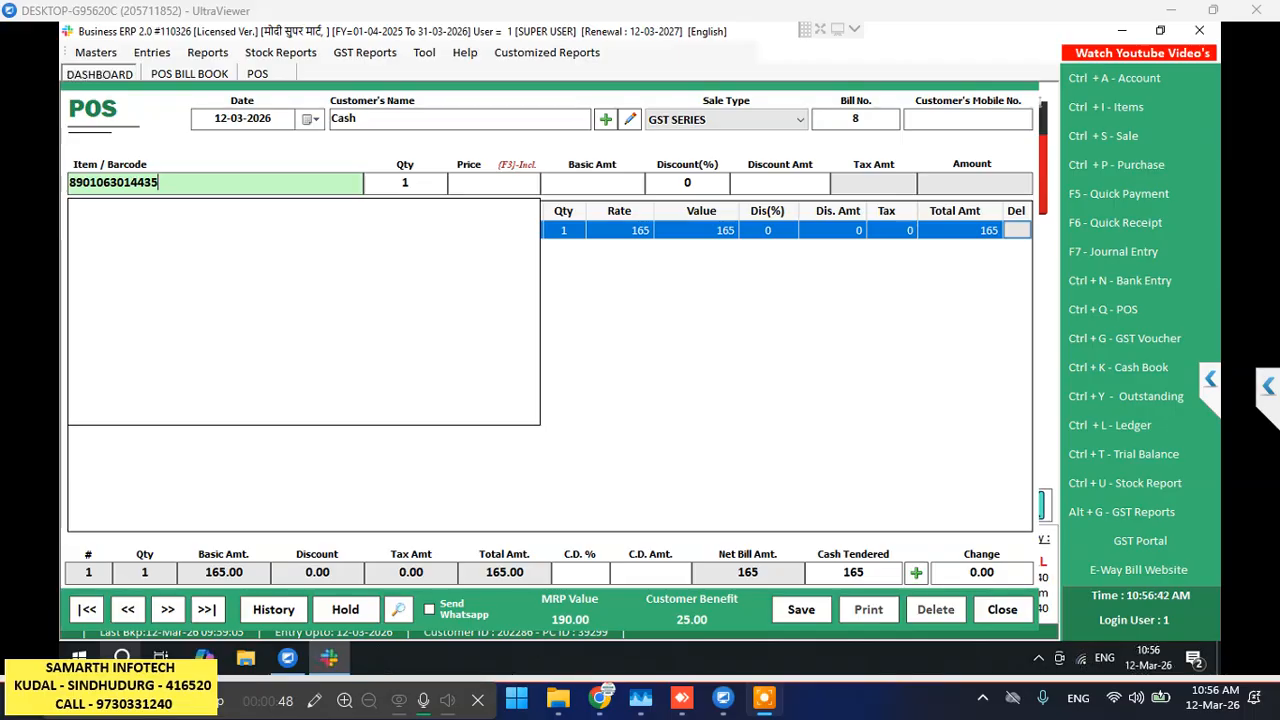
key("Return")
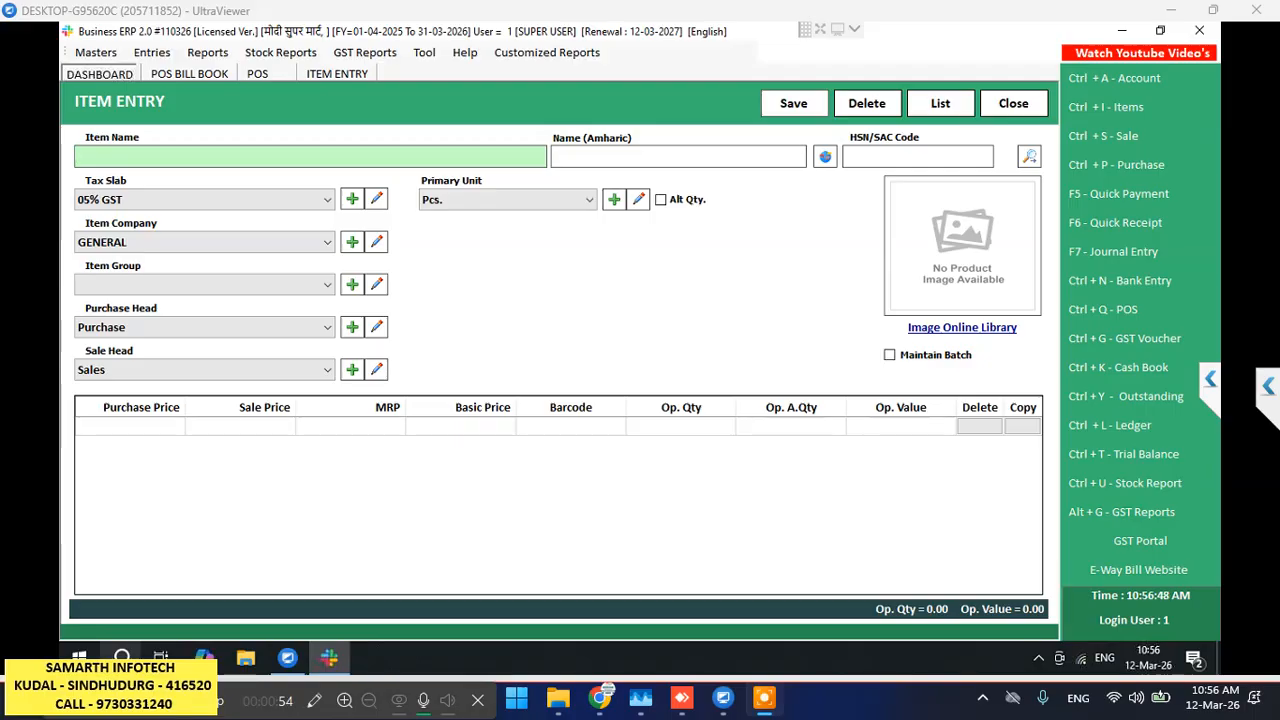
key("Escape")
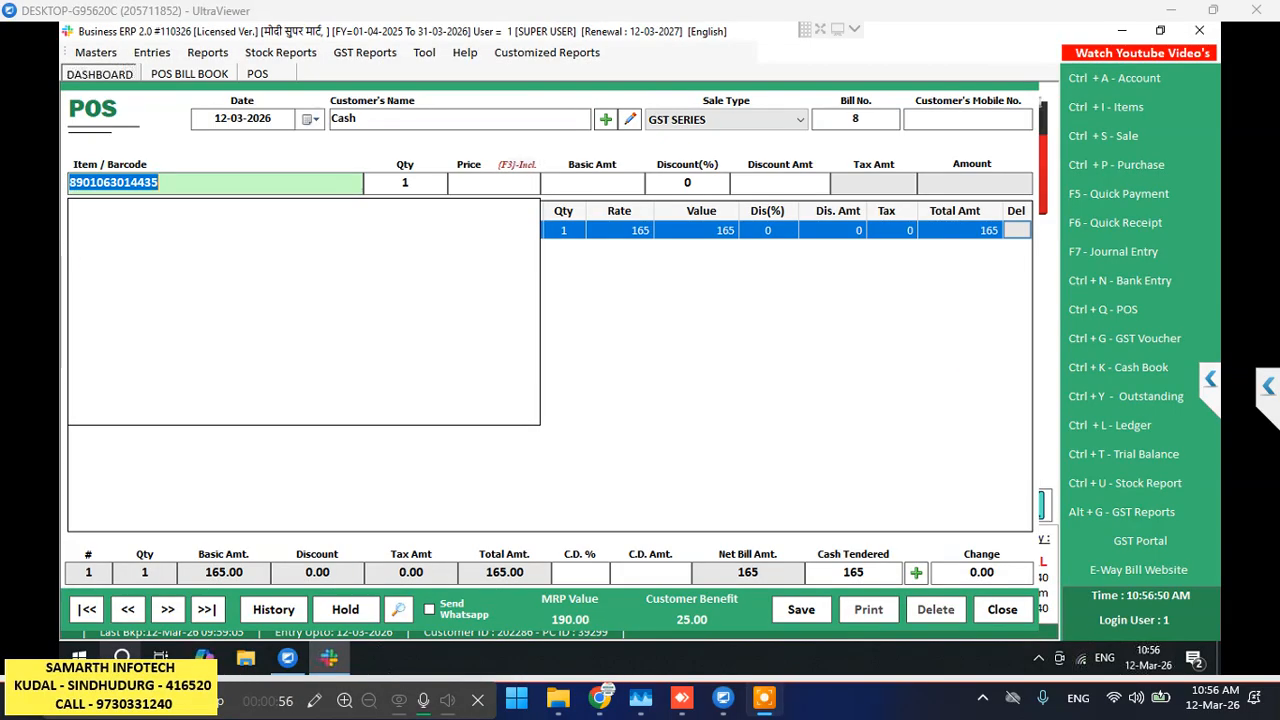
key("BackSpace")
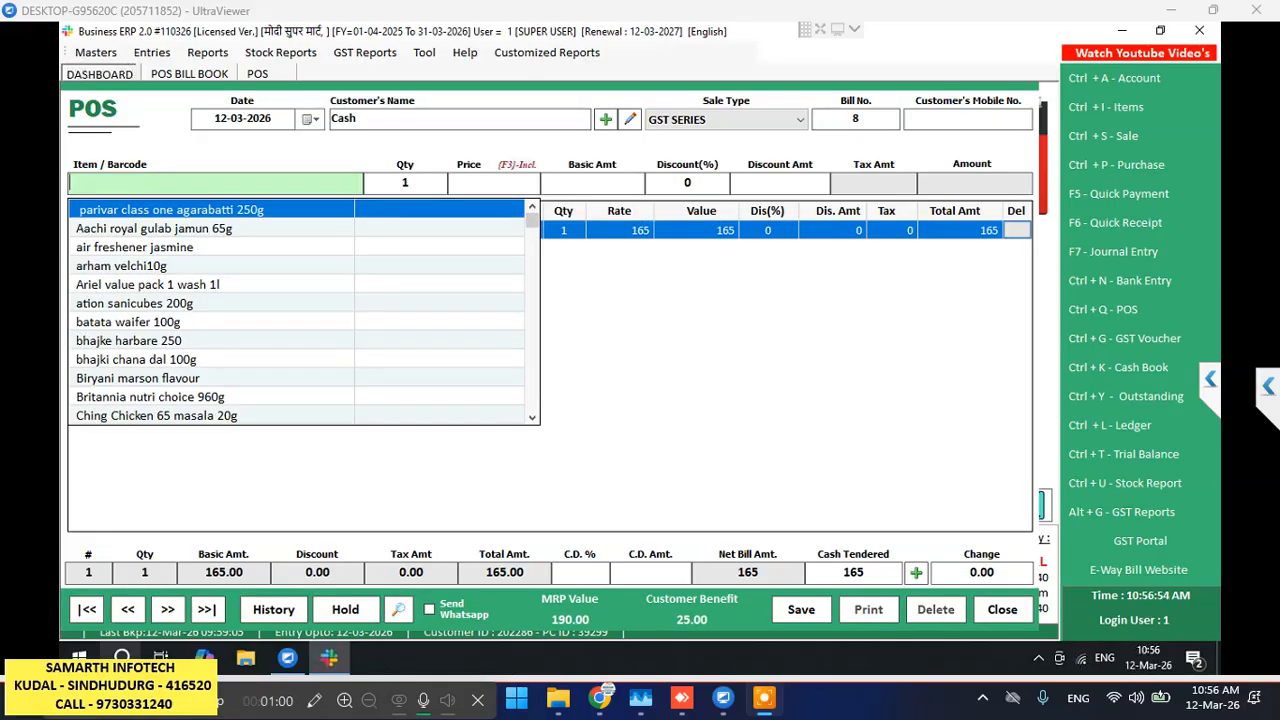
Search the bill's items for "VITA M" and browse the Britannia vita marie entries
type("VI")
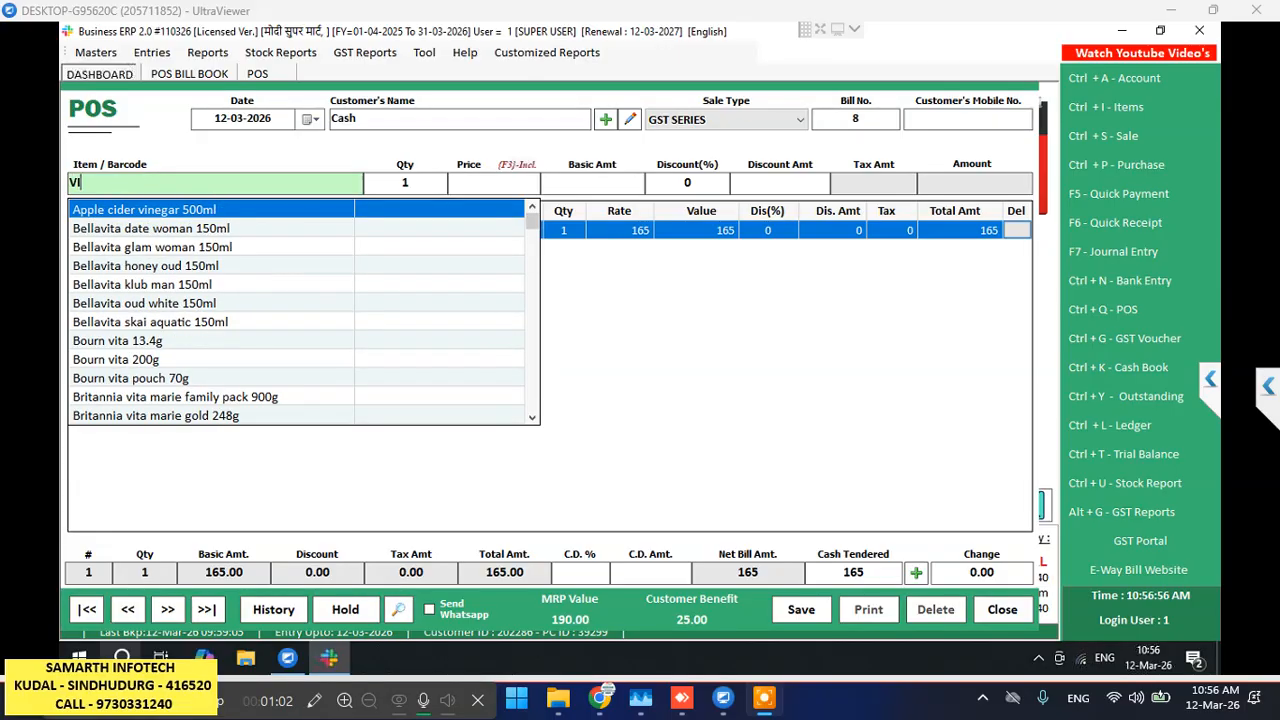
type("TA")
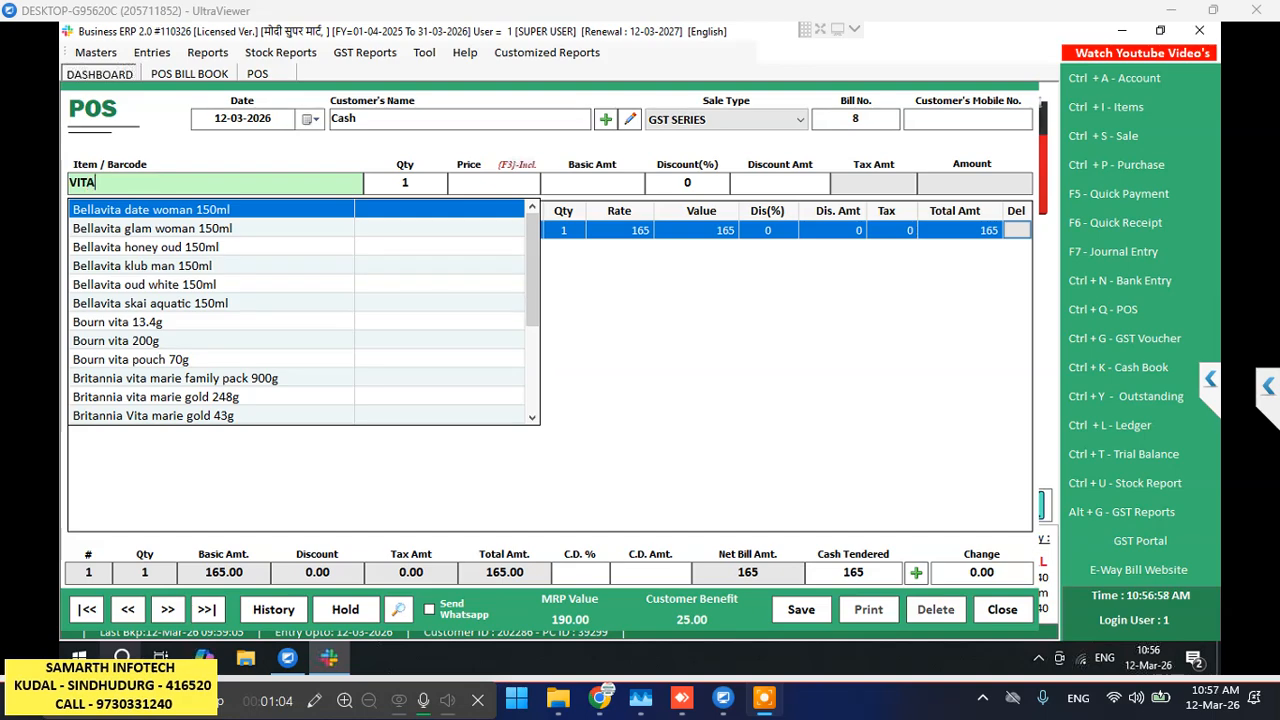
type(" M")
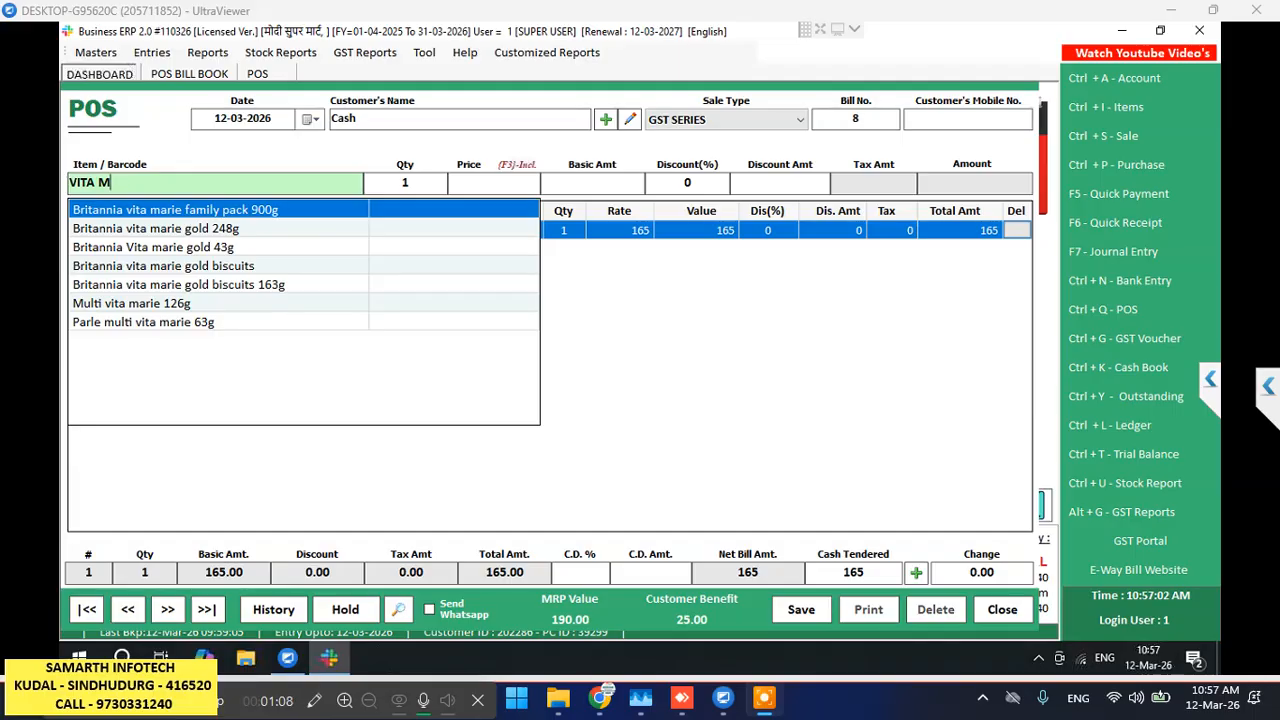
key("Down")
key("Down")
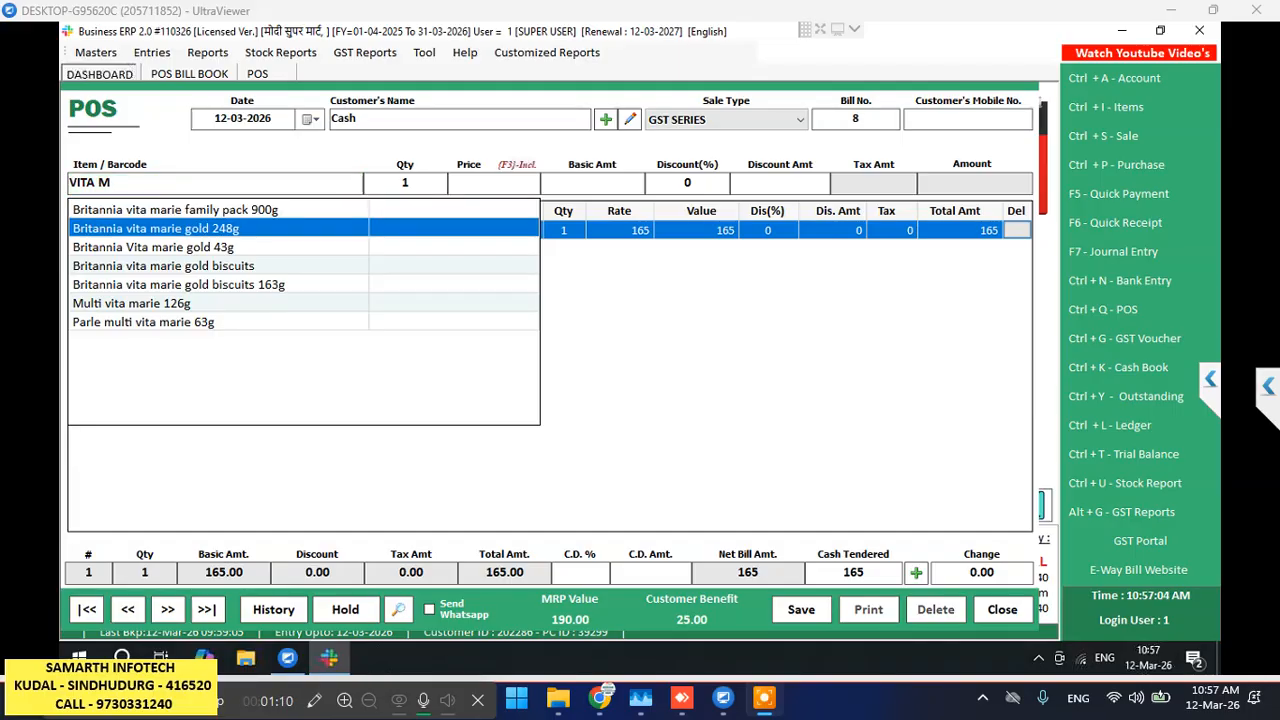
key("Down")
key("Down")
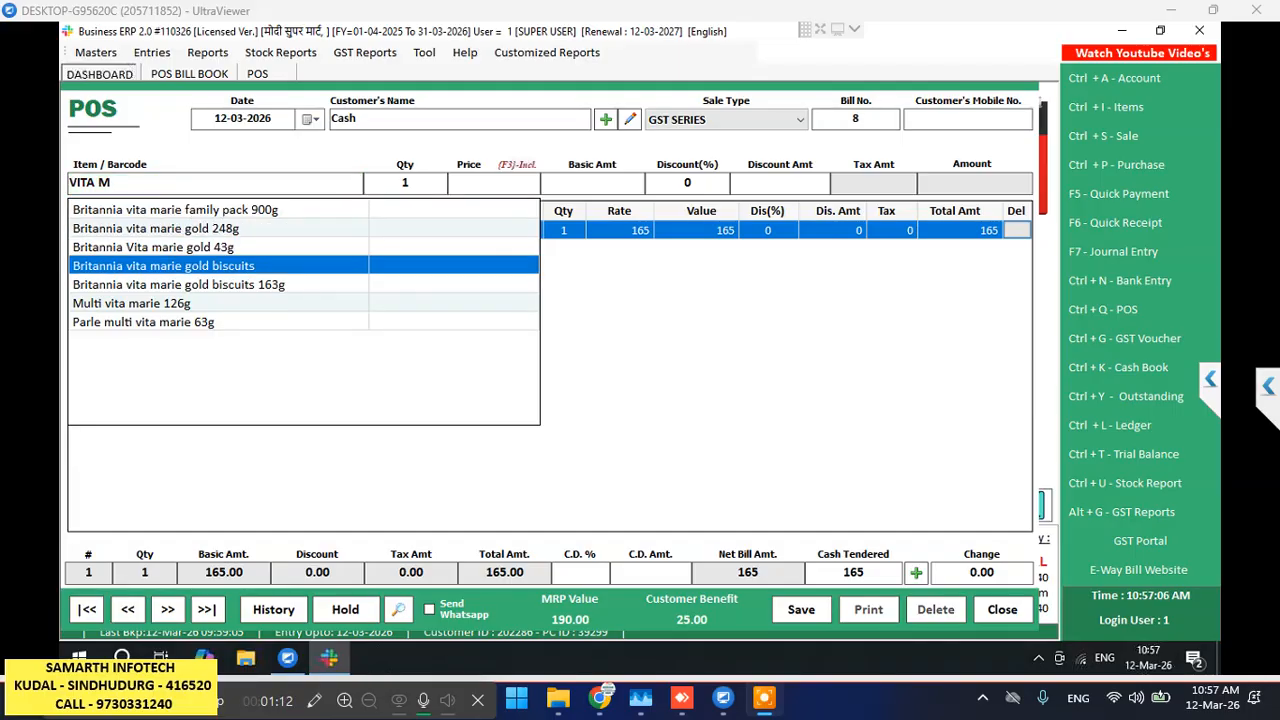
key("Up")
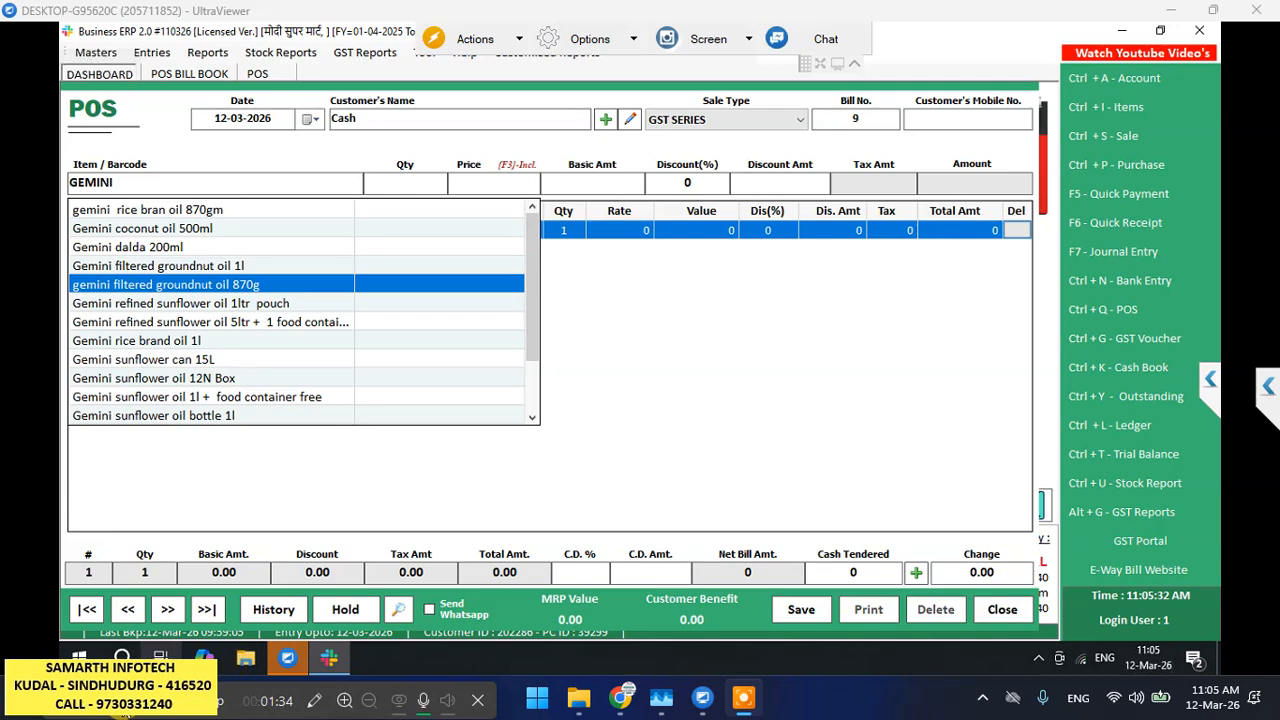
Keep Tax Free and GENERAL for Gemini Filtered Groundnut Oil 800G, and delete its N.A. batch row with barcode 13395
type("p")
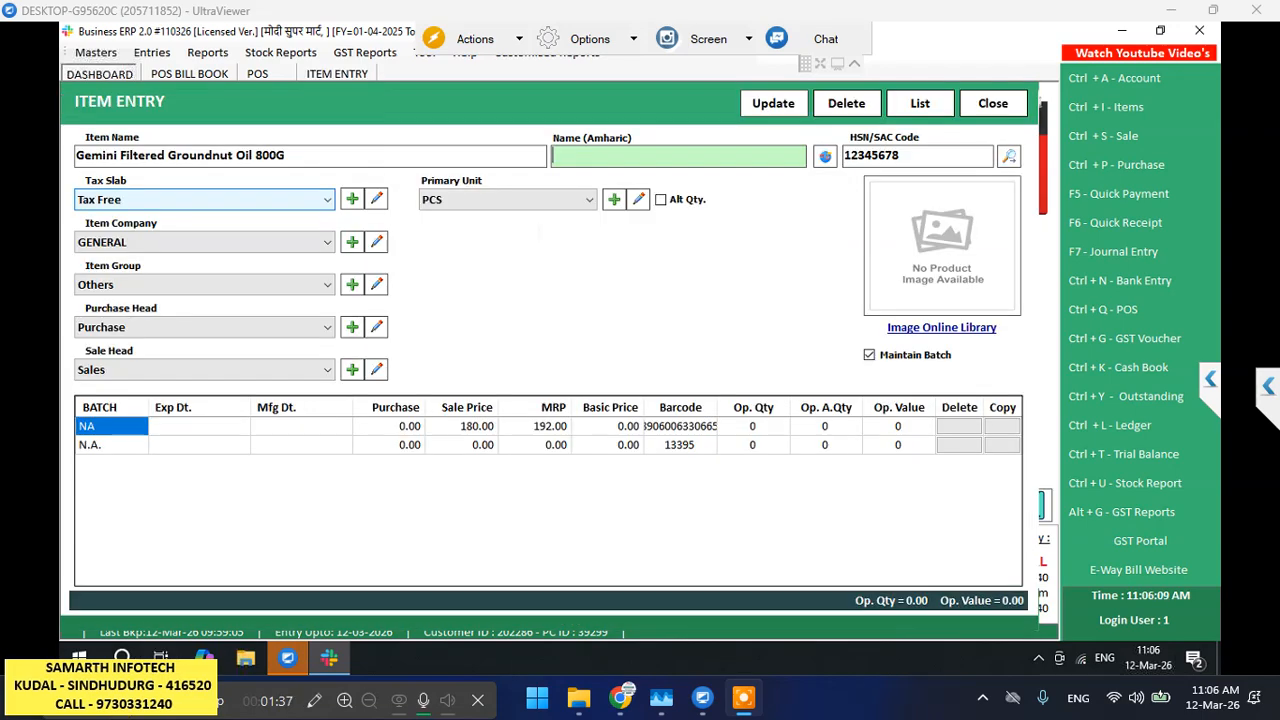
key("Return")
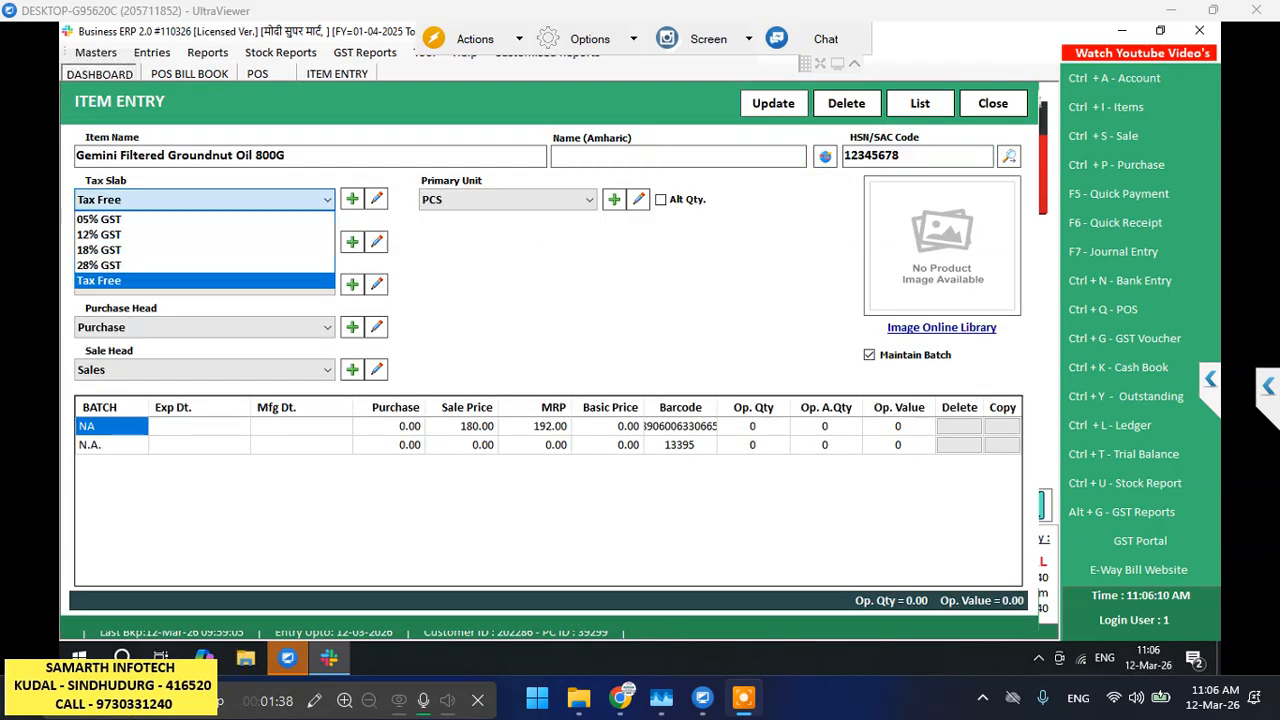
key("Return")
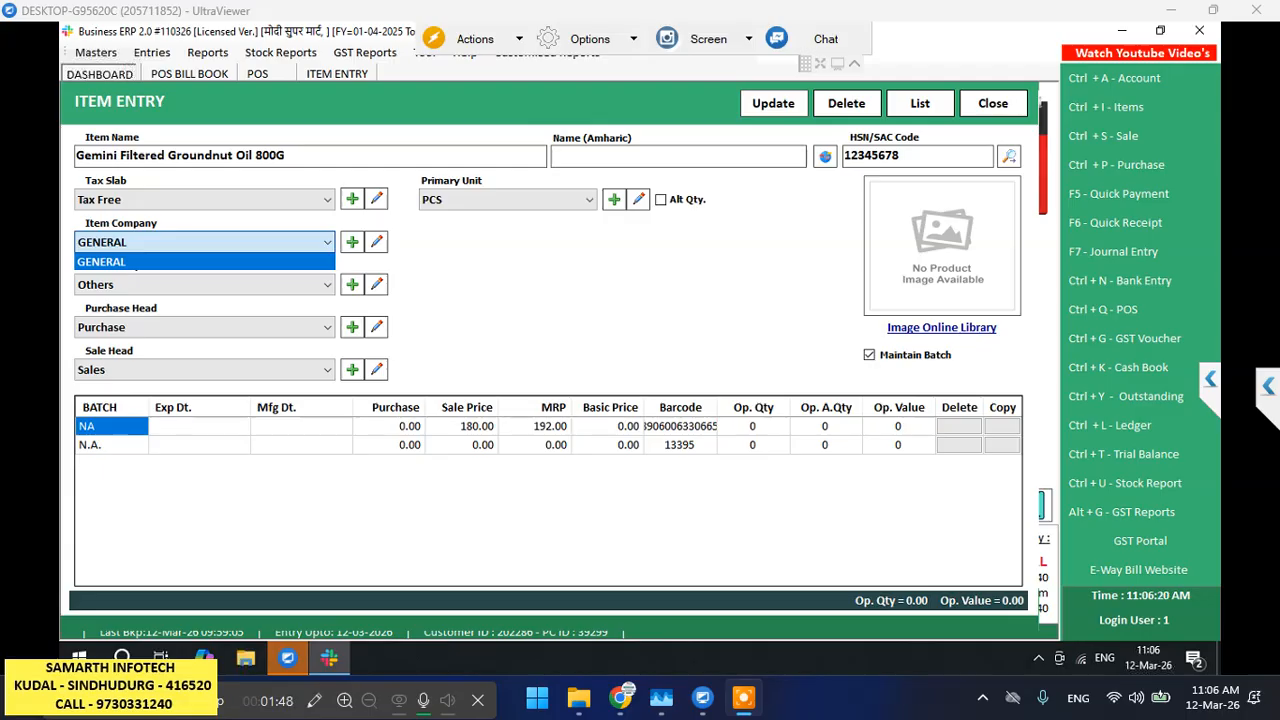
key("Return")
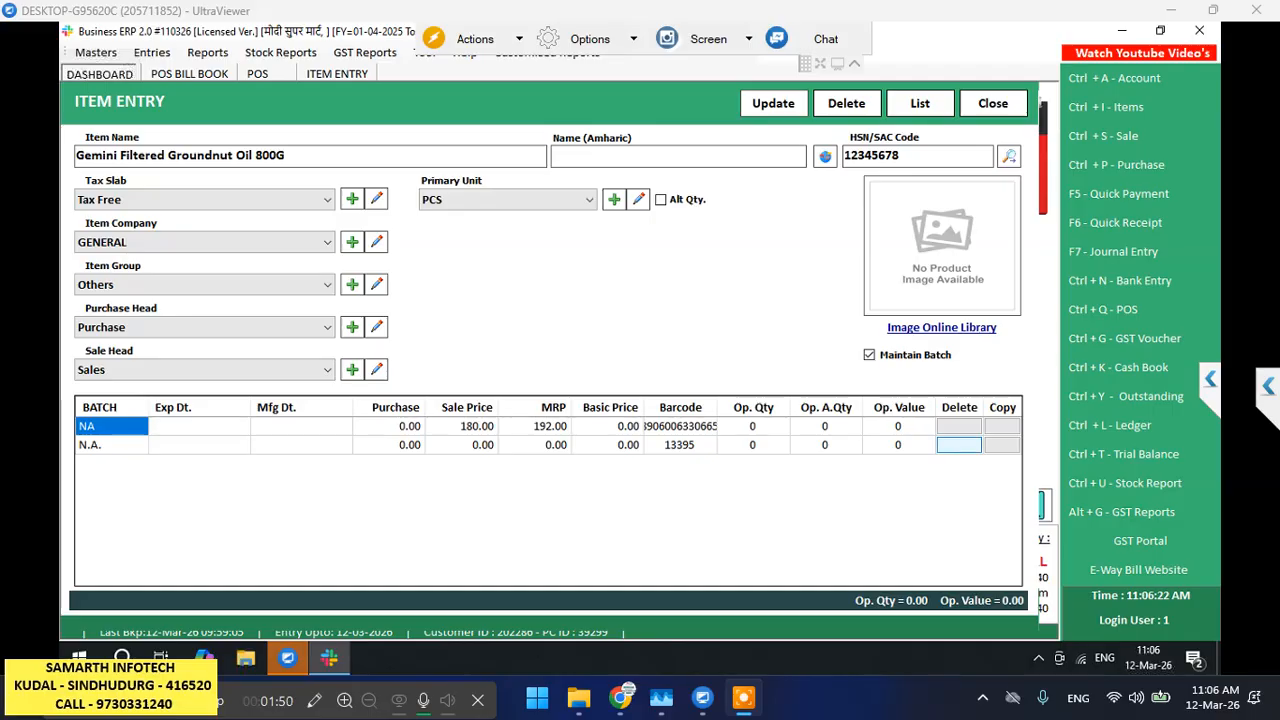
left_click(959, 444)
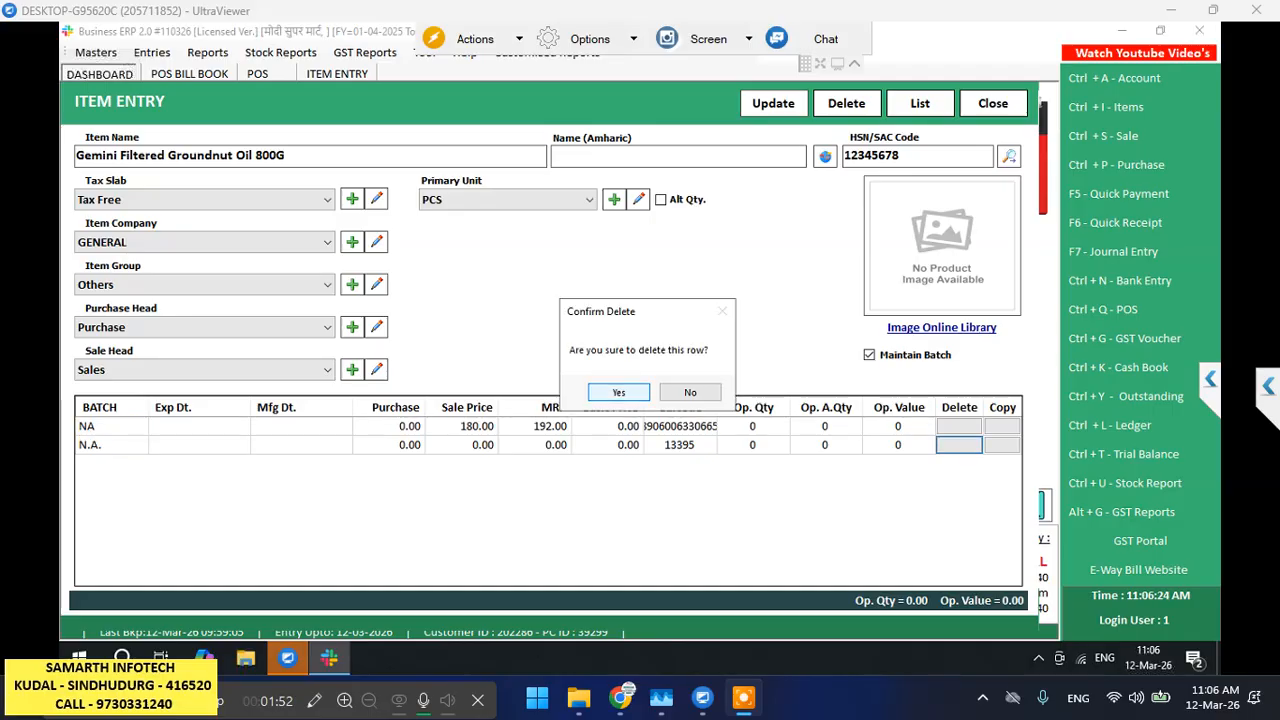
left_click(618, 392)
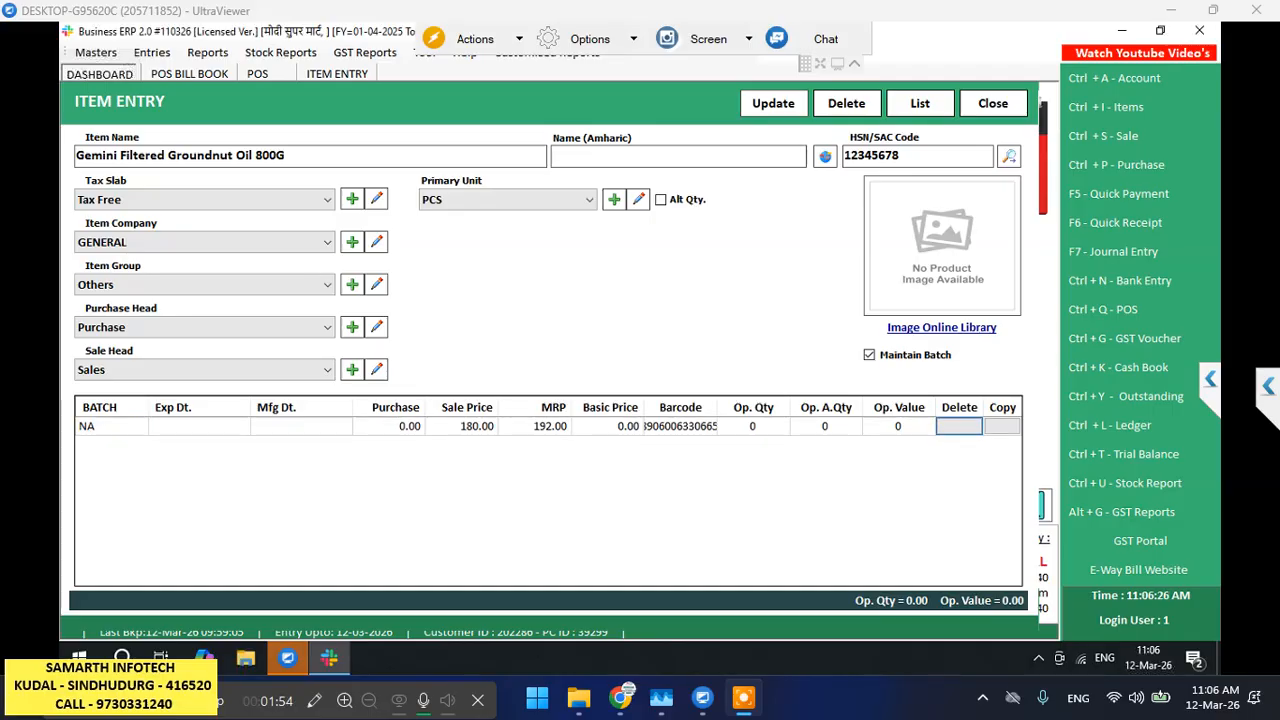
left_click(680, 426)
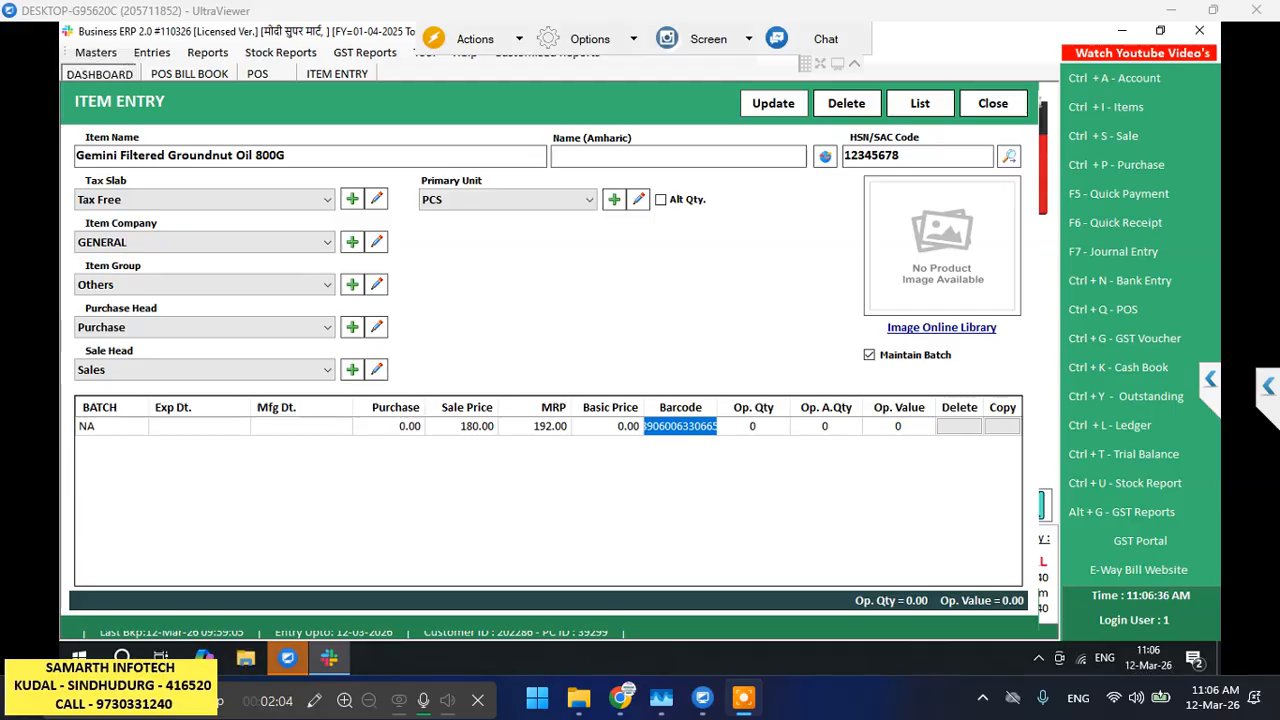
key("BackSpace")
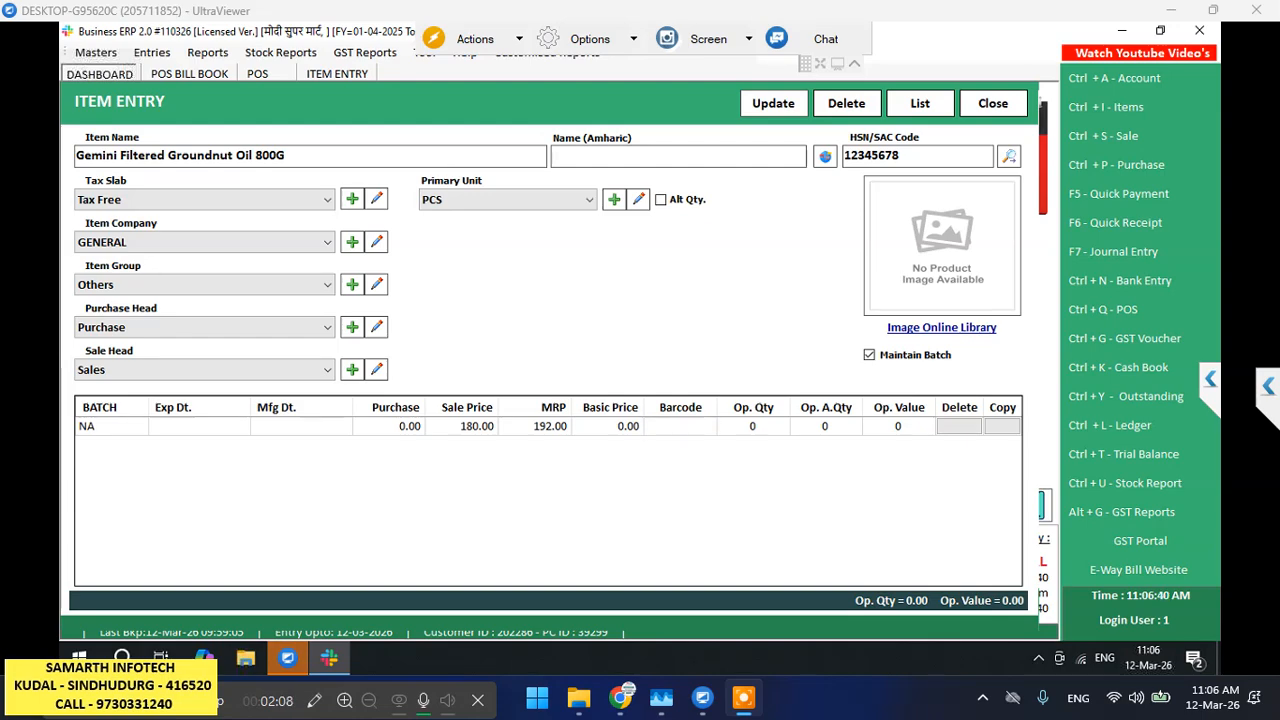
type("8906006330276")
key("Return")
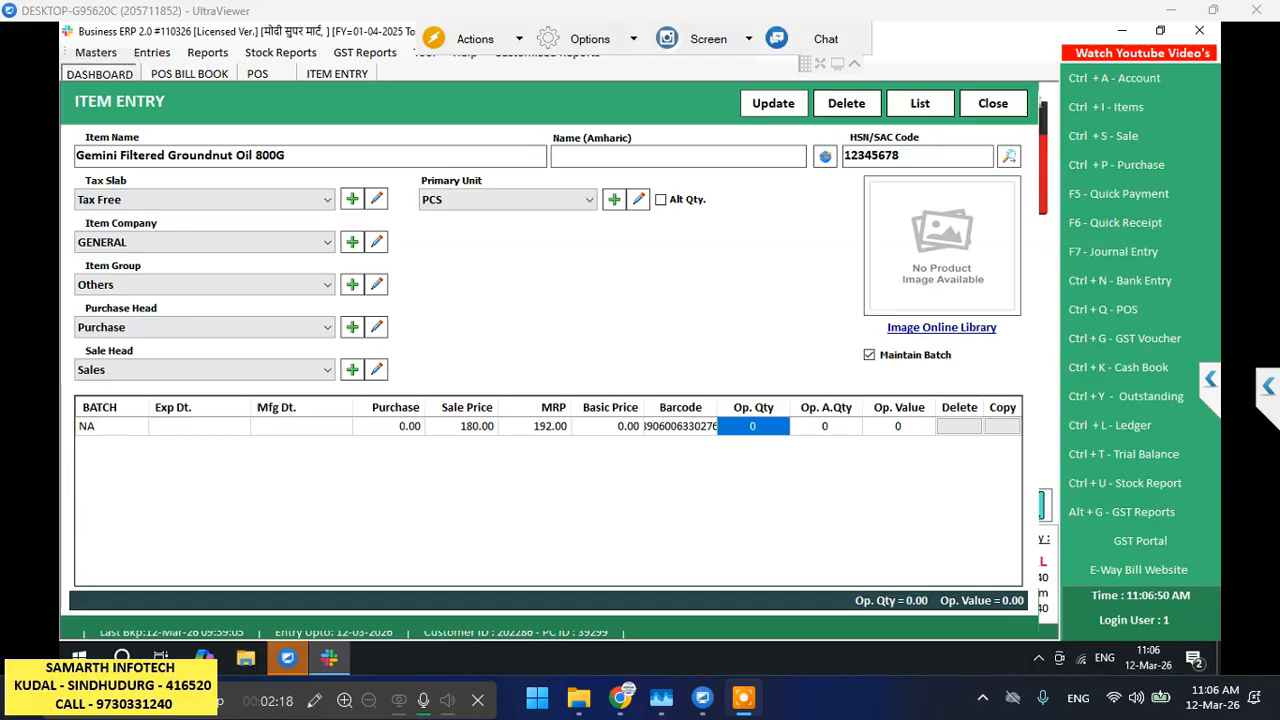
key("ctrl+s")
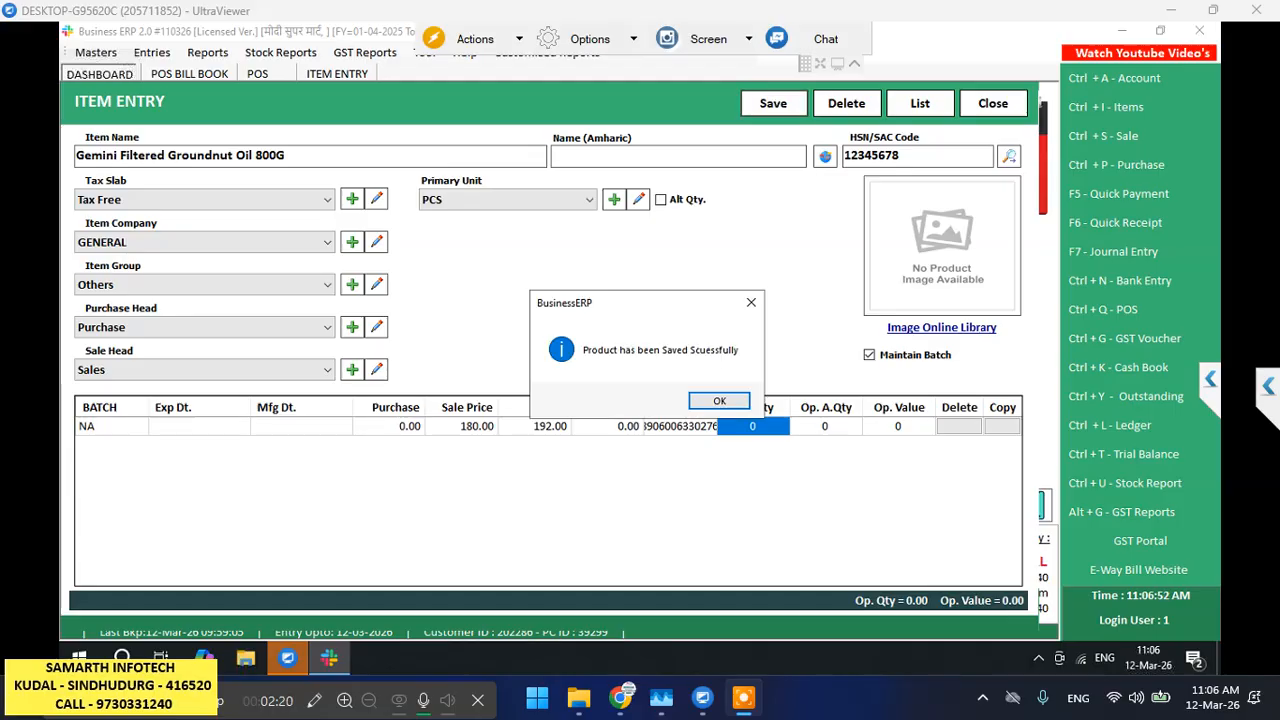
key("Return")
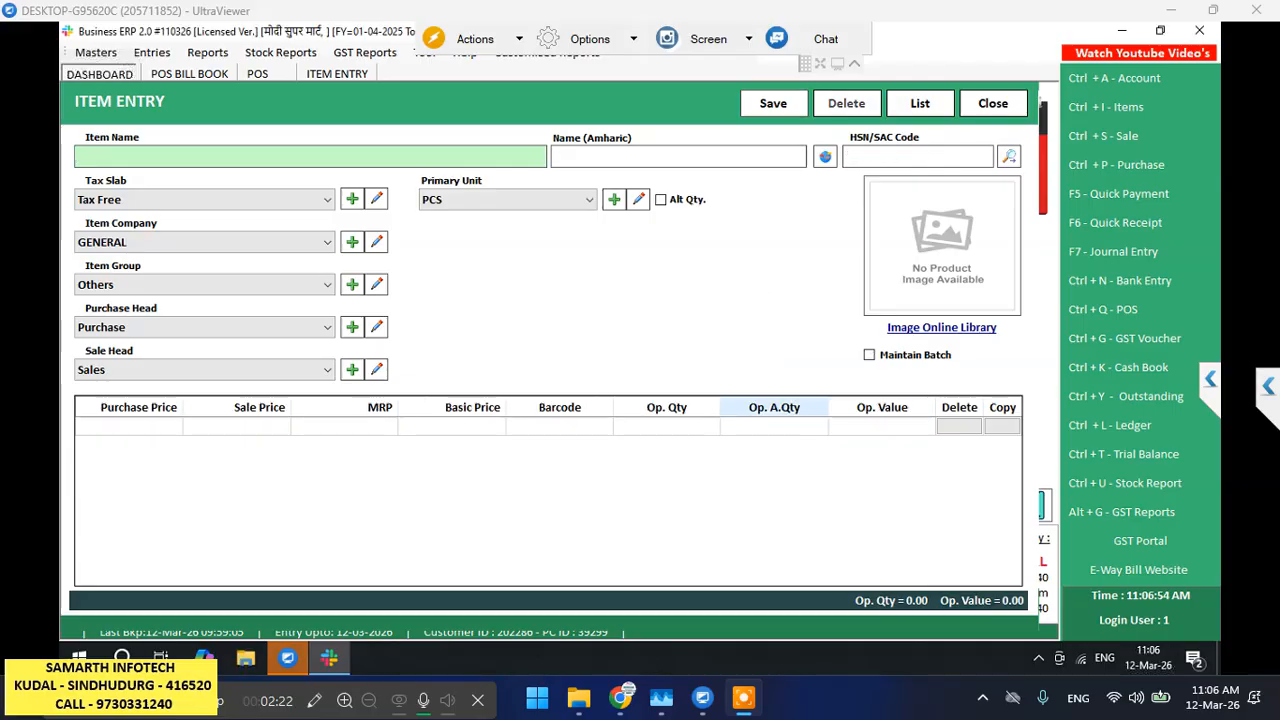
left_click(993, 103)
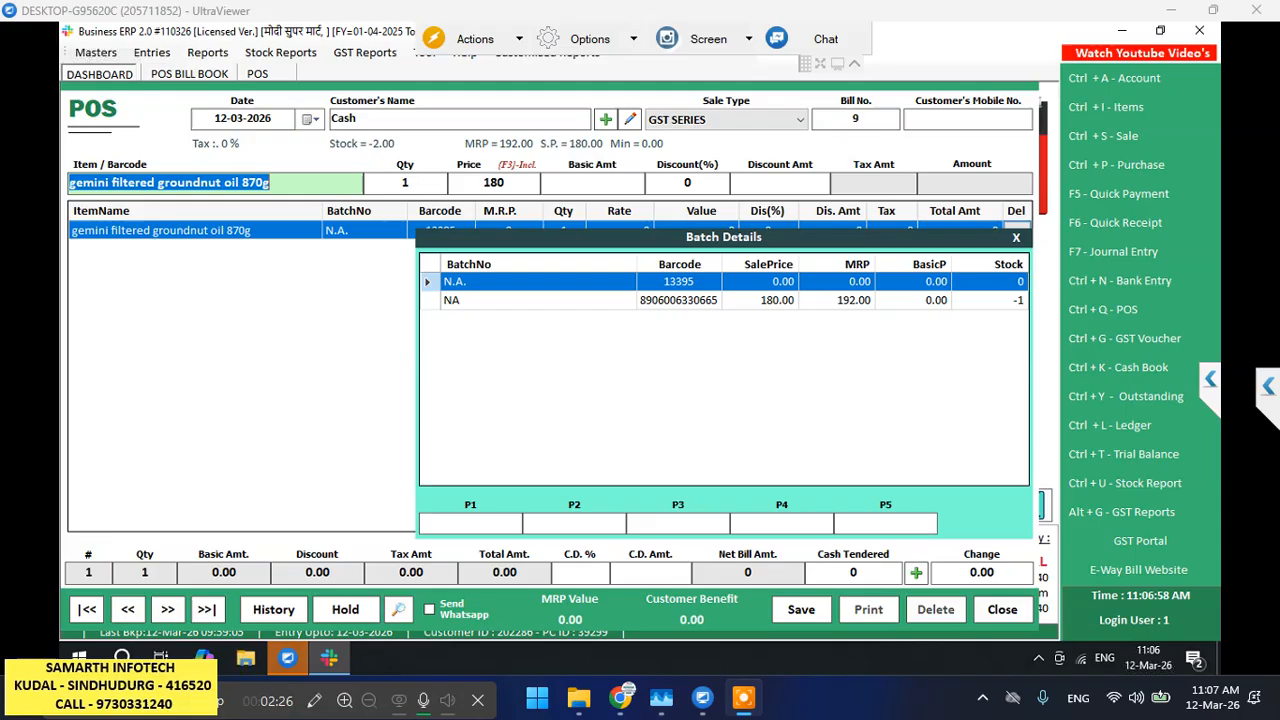
Dismiss the batch details and clear the groundnut oil name from the bill's item entry
left_click(762, 282)
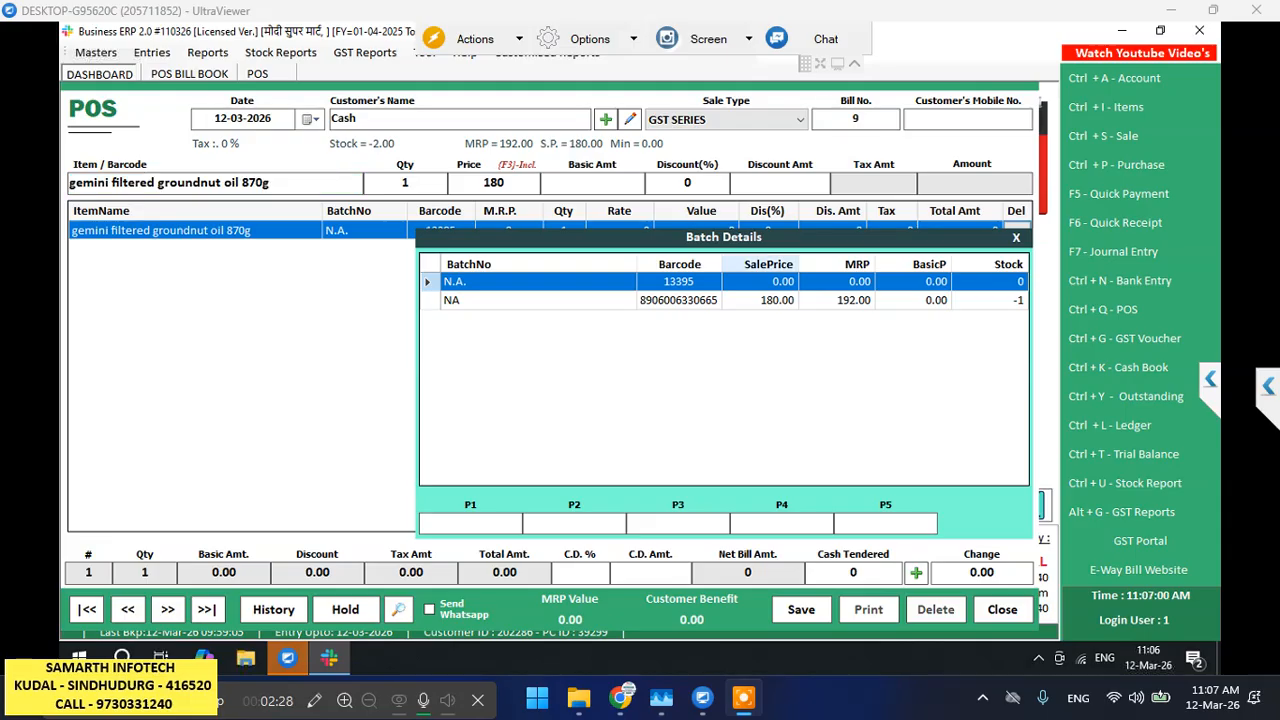
key("Return")
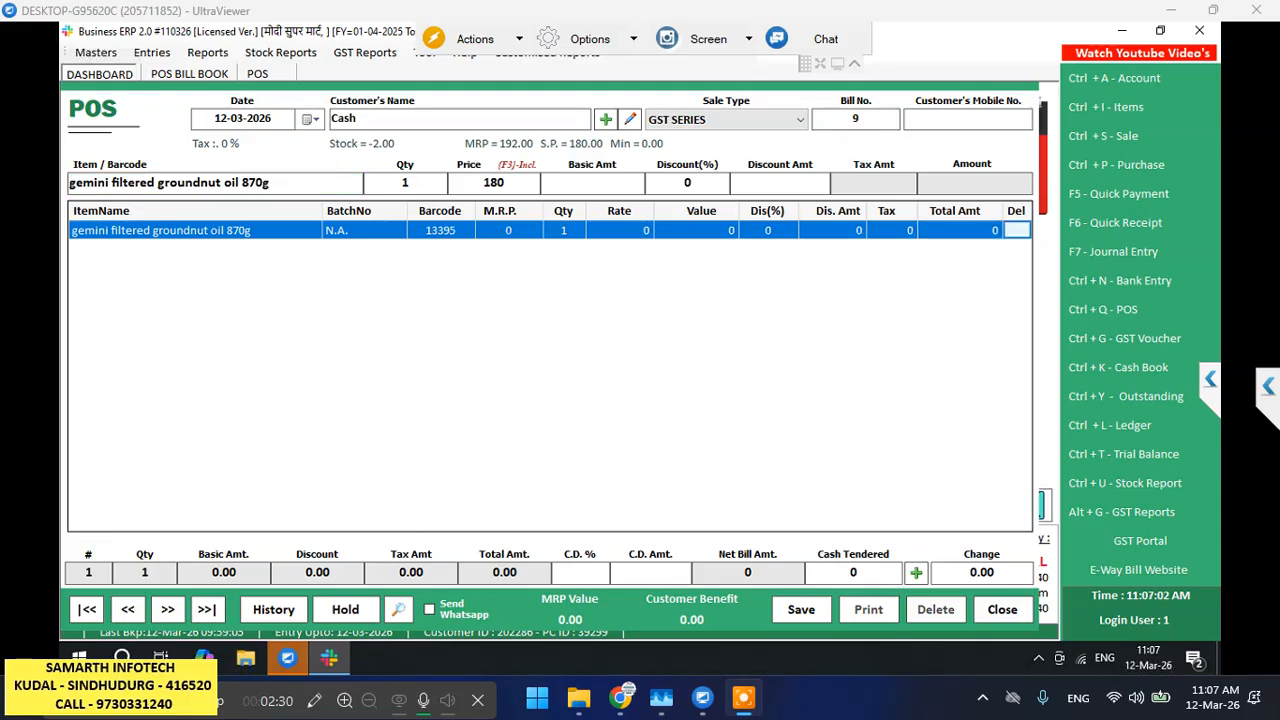
key("BackSpace")
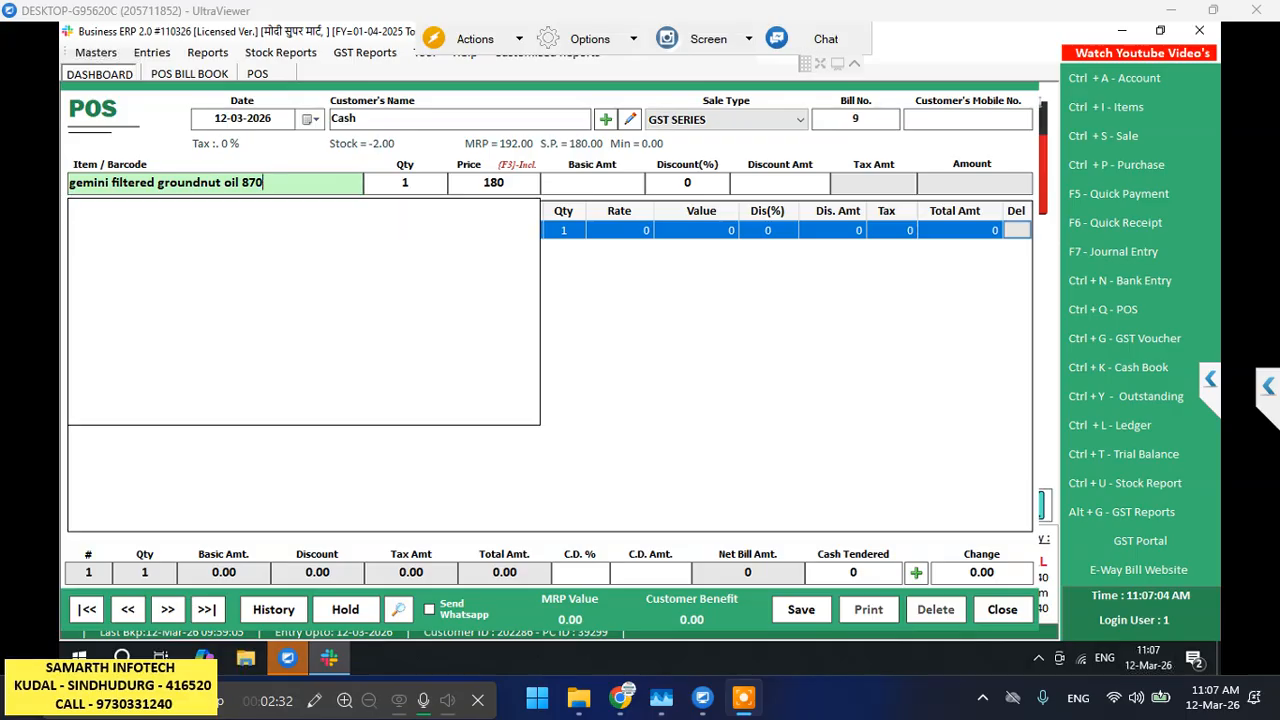
key("BackSpace")
key("BackSpace")
key("BackSpace")
key("BackSpace")
key("BackSpace")
key("BackSpace")
key("BackSpace")
key("BackSpace")
key("BackSpace")
key("BackSpace")
key("BackSpace")
key("BackSpace")
key("BackSpace")
key("BackSpace")
key("BackSpace")
key("BackSpace")
key("BackSpace")
key("BackSpace")
key("BackSpace")
key("BackSpace")
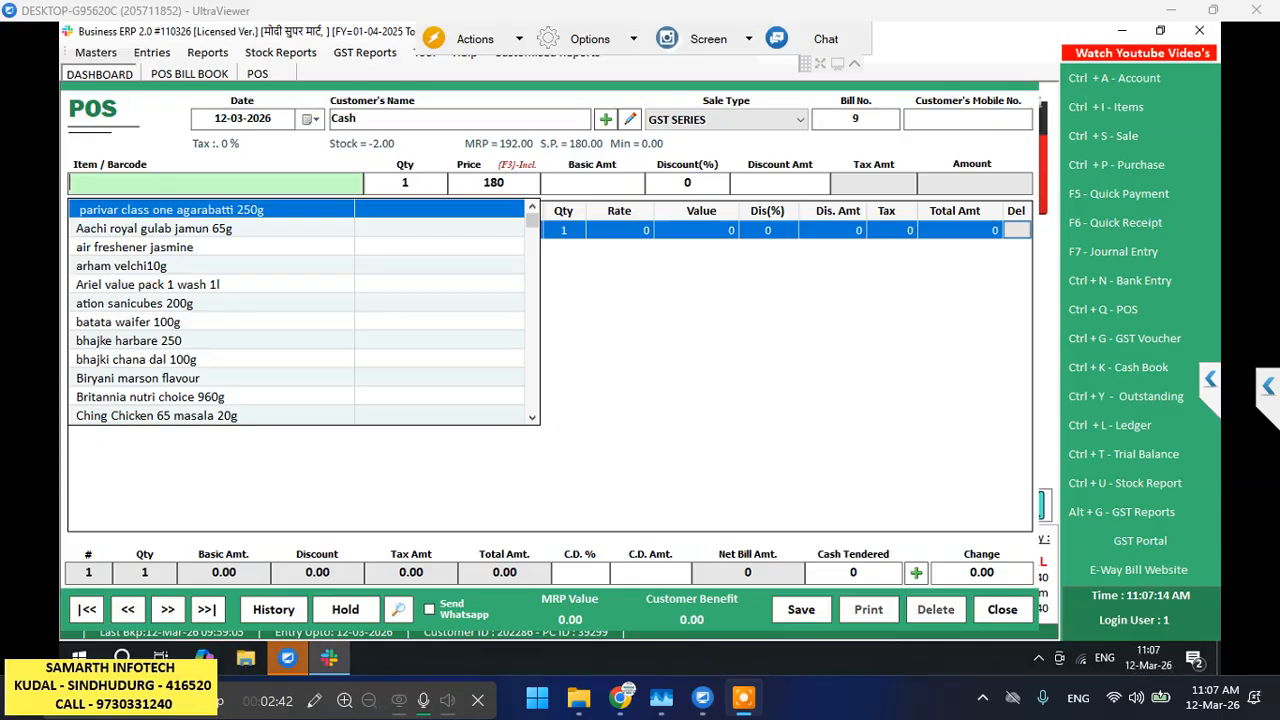
type("8906006330276")
key("Return")
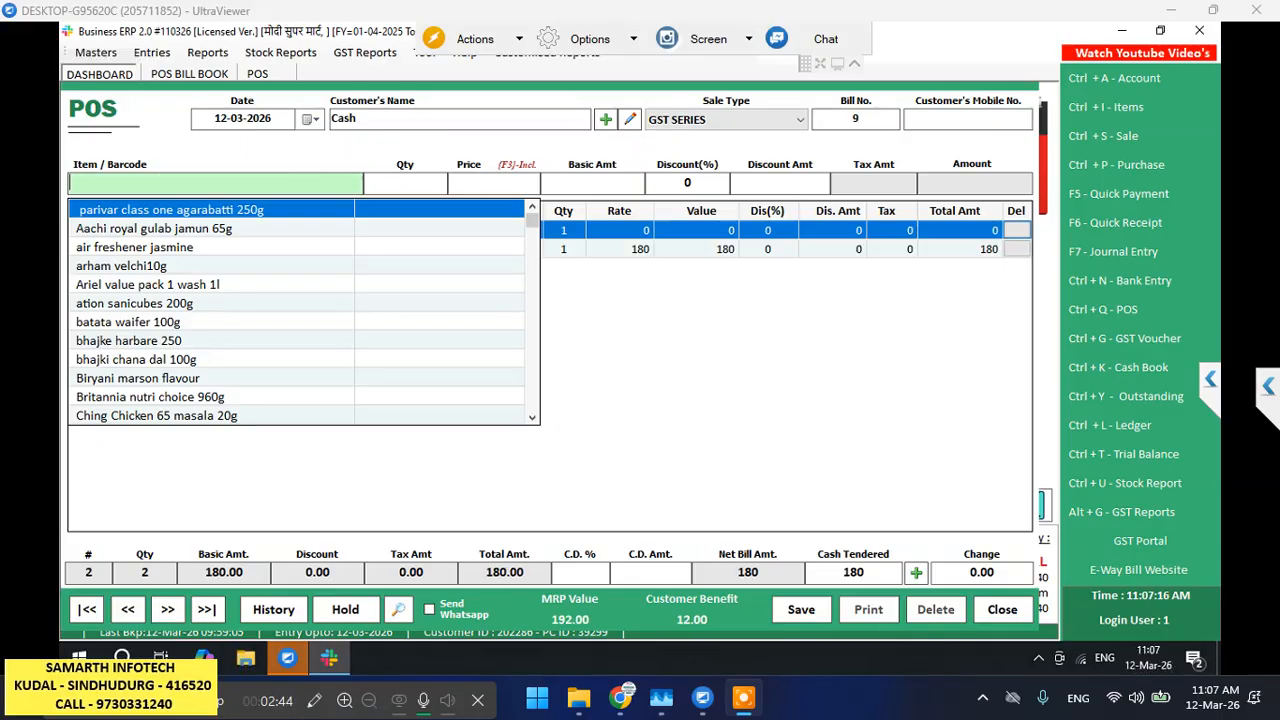
type("8906006330276")
key("Return")
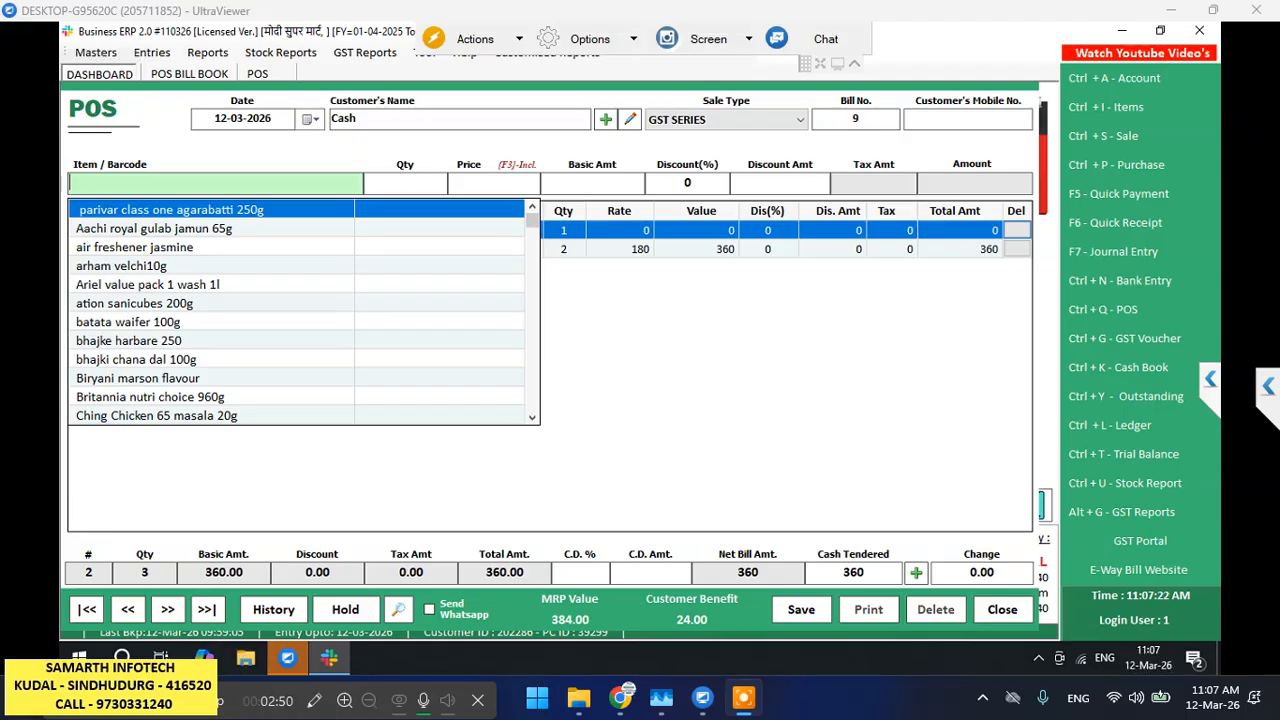
key("Escape")
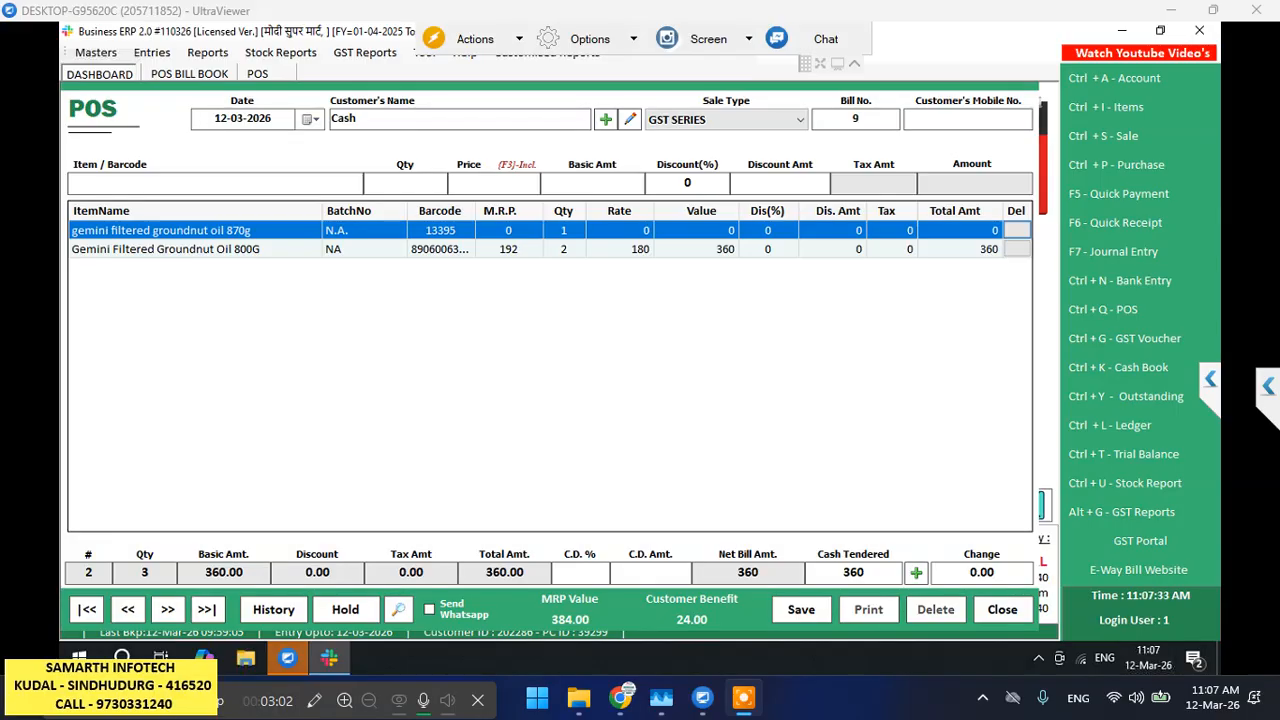
Delete the Gemini Filtered Groundnut Oil 800G line and the gemini filtered groundnut oil 870g line from the bill
left_click(550, 249)
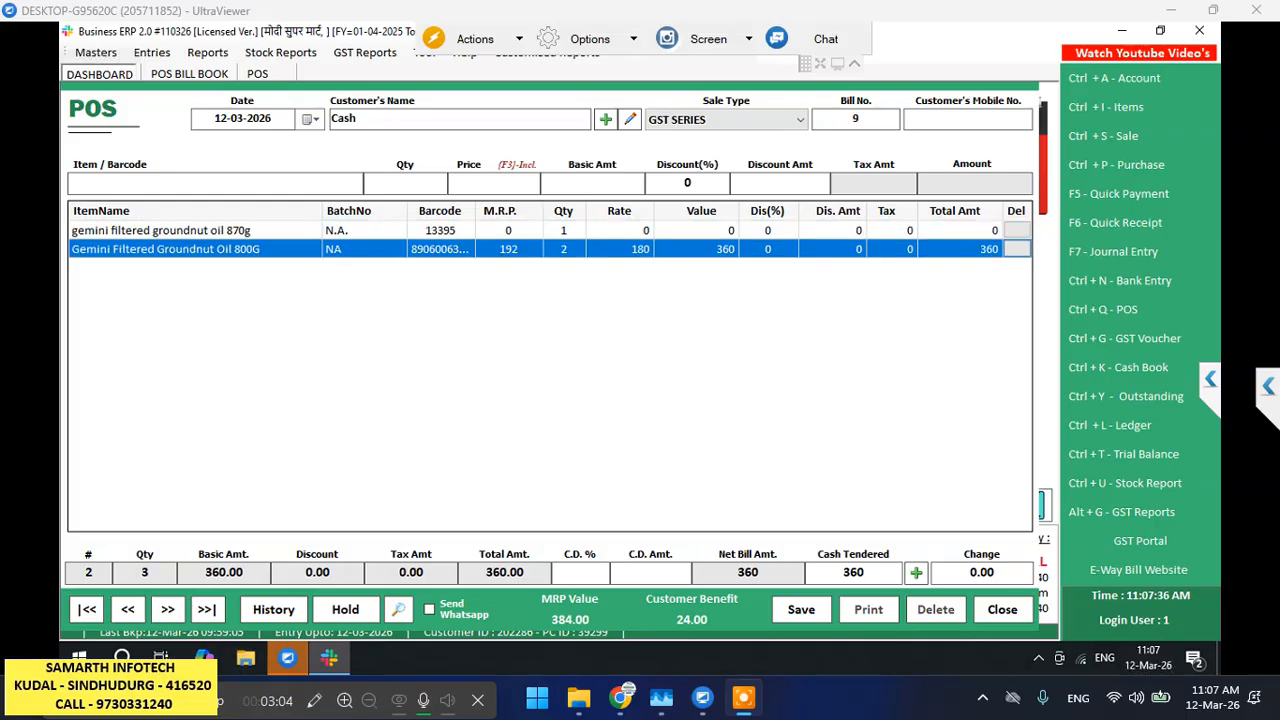
left_click(550, 230)
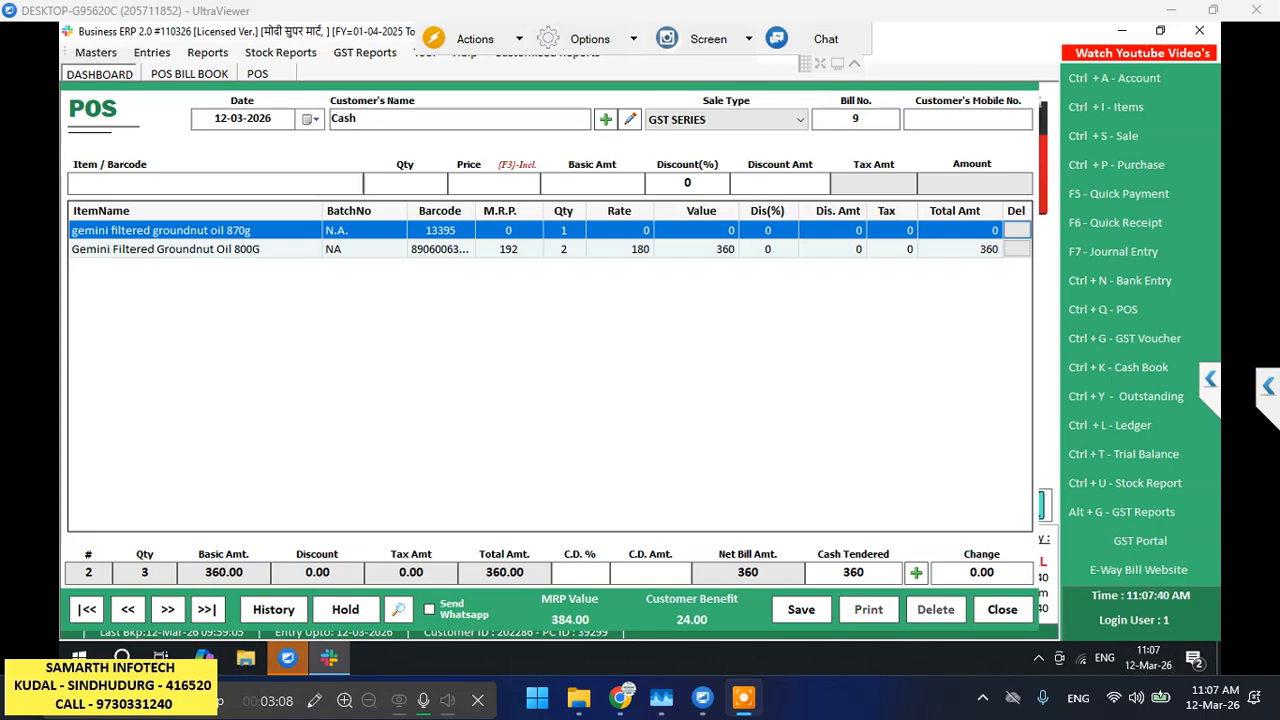
left_click(550, 249)
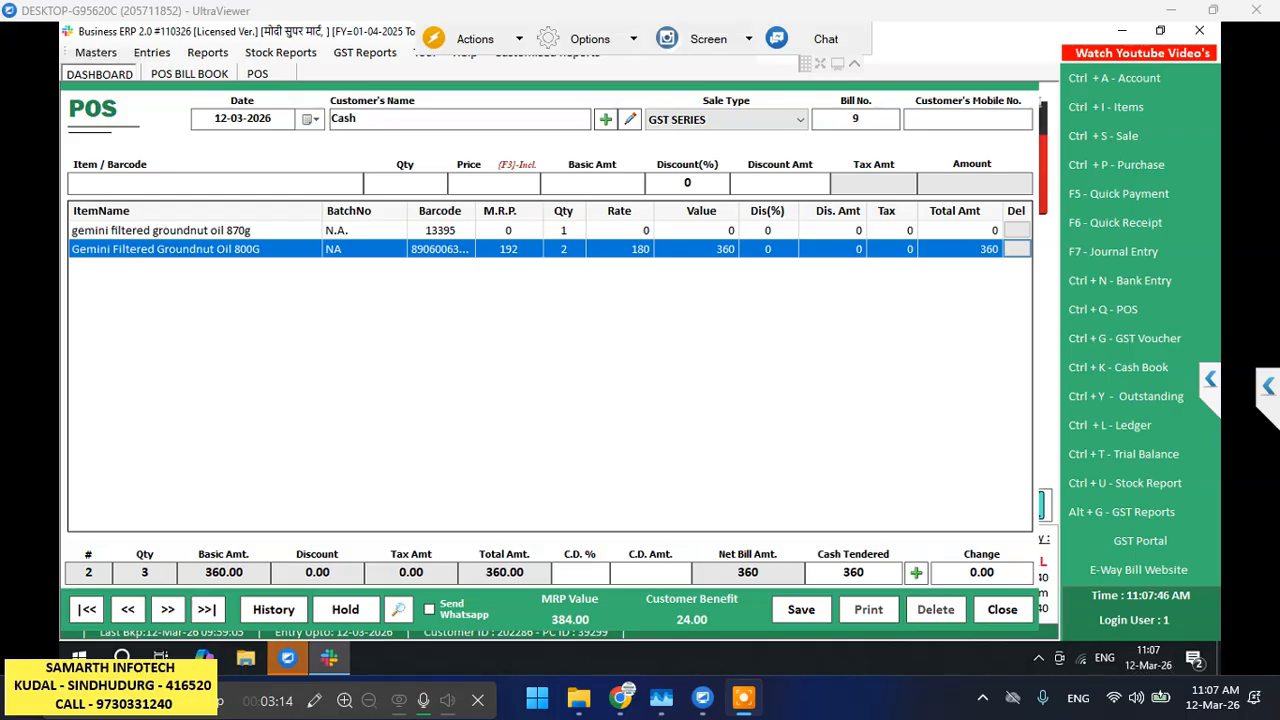
left_click(1017, 249)
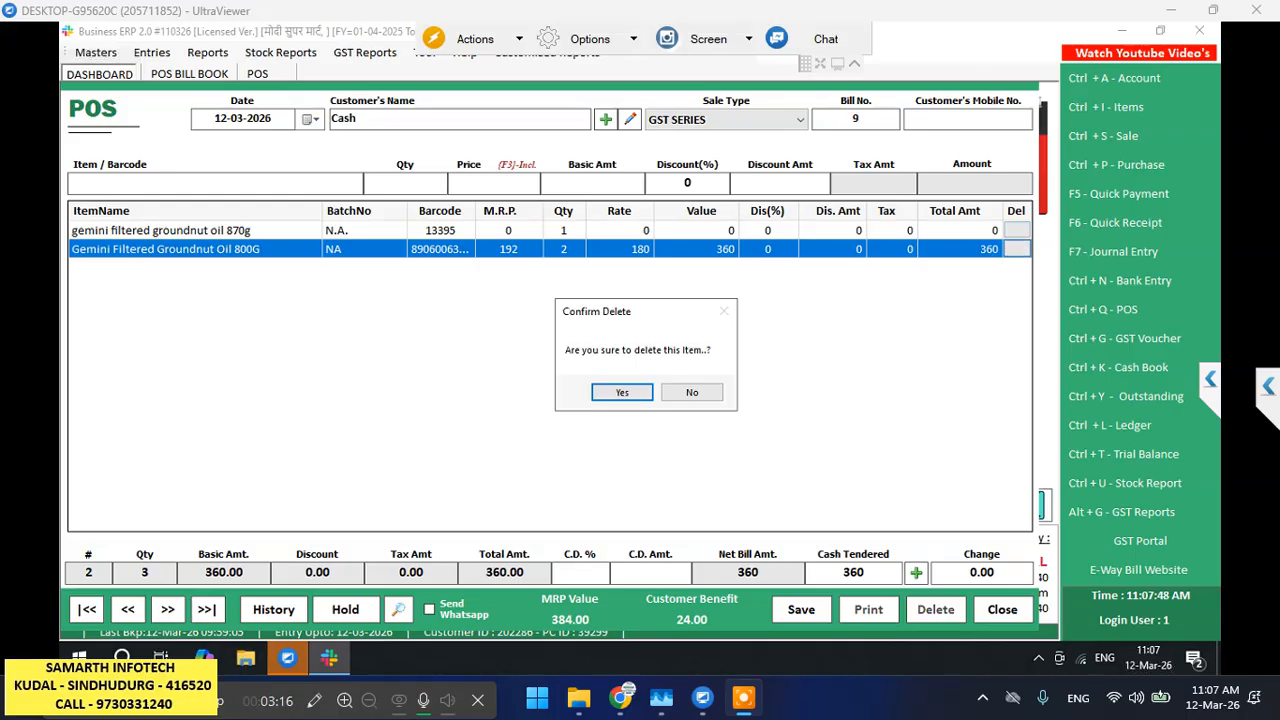
key("Return")
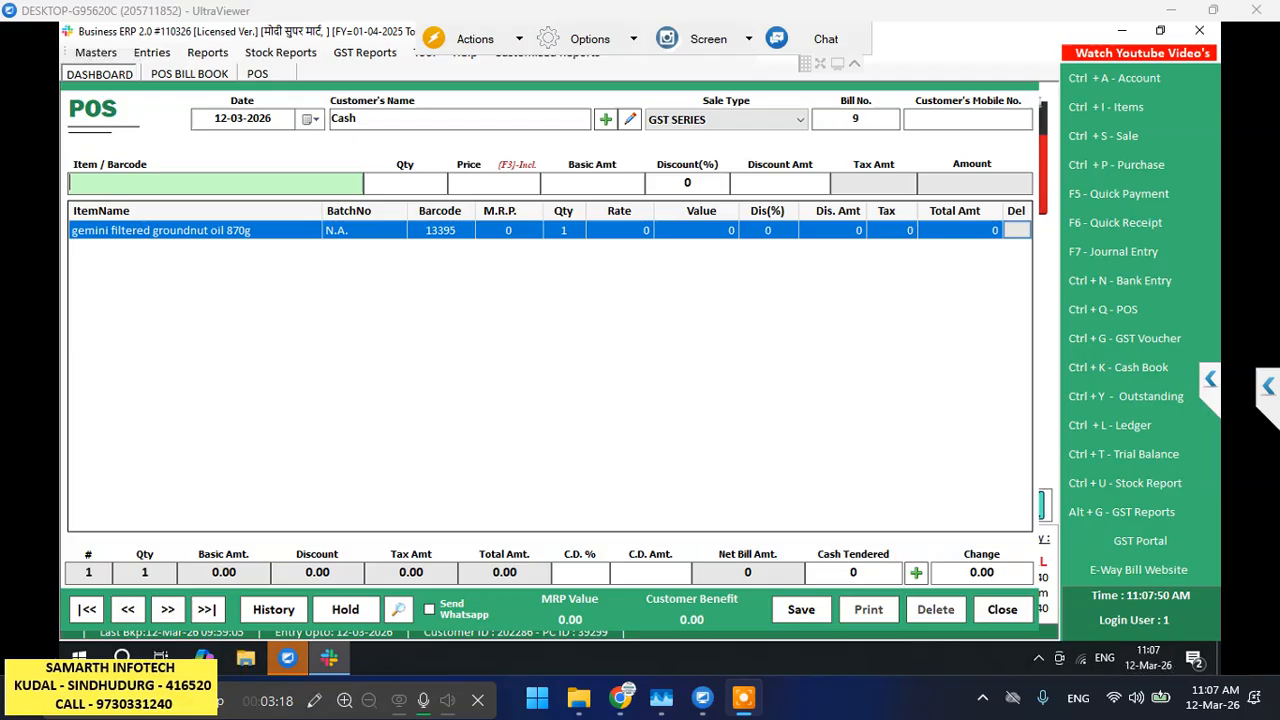
left_click(1017, 230)
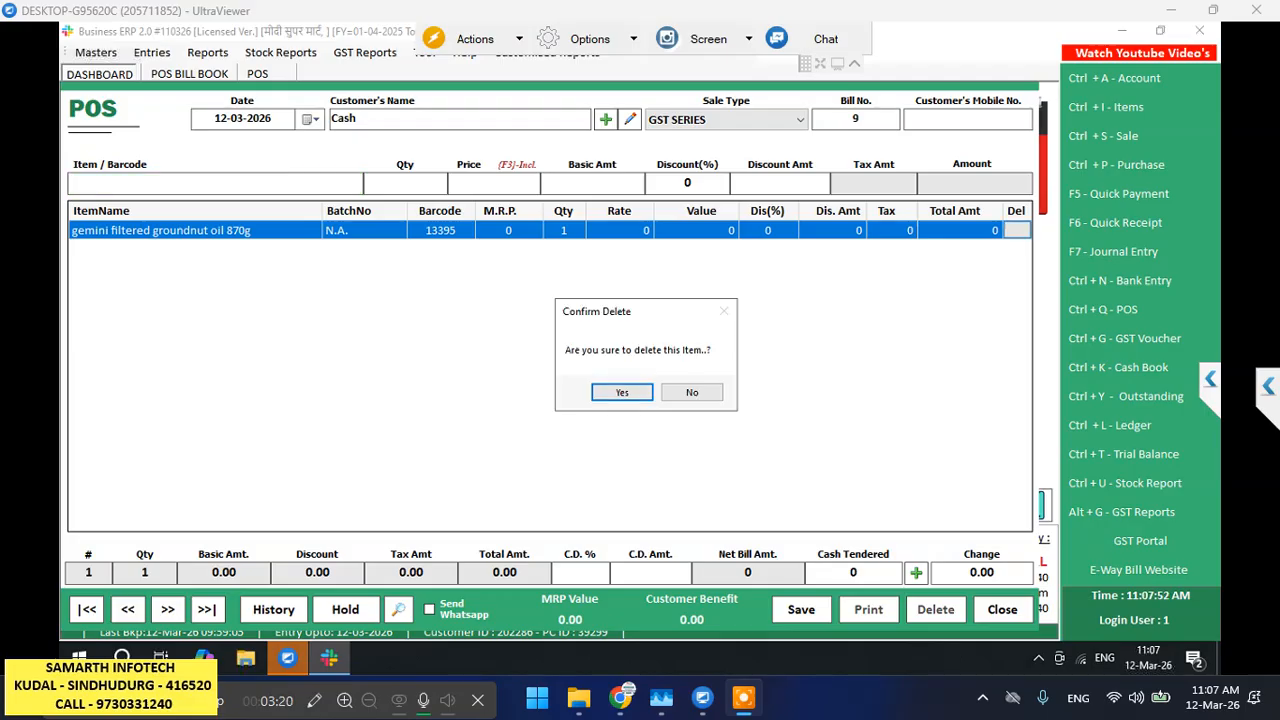
key("Return")
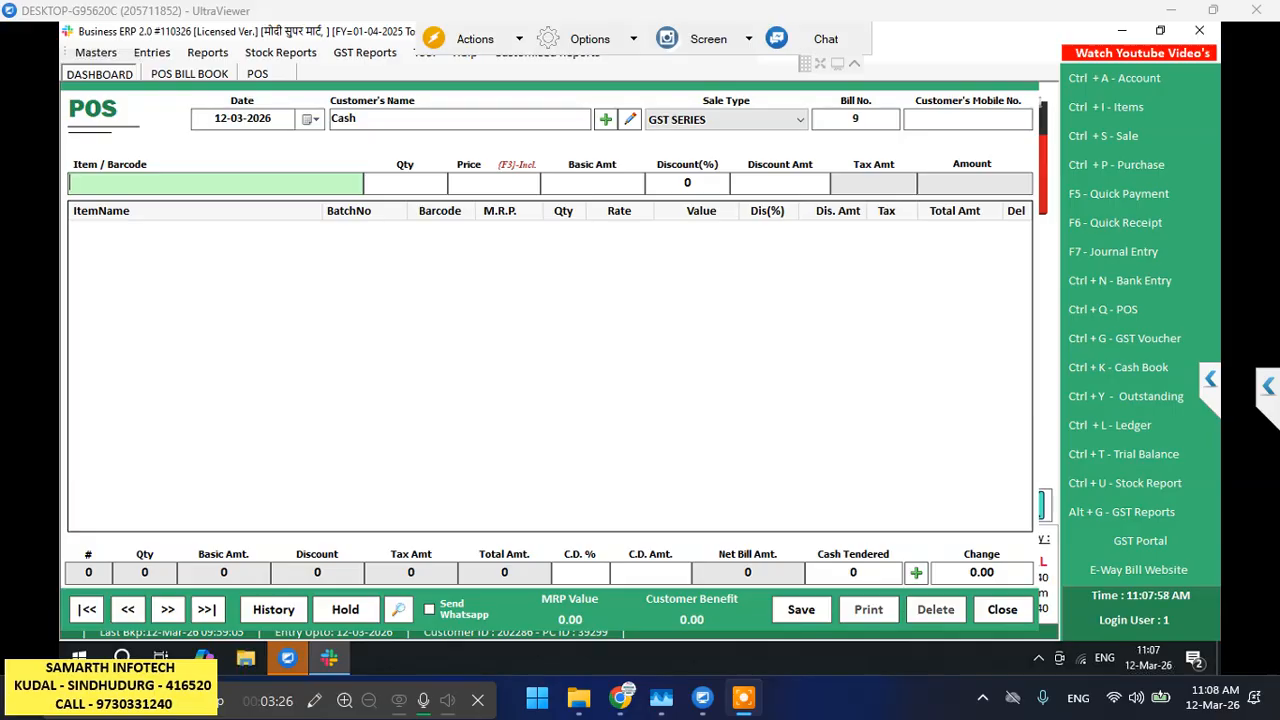
type("8904132950351")
key("Return")
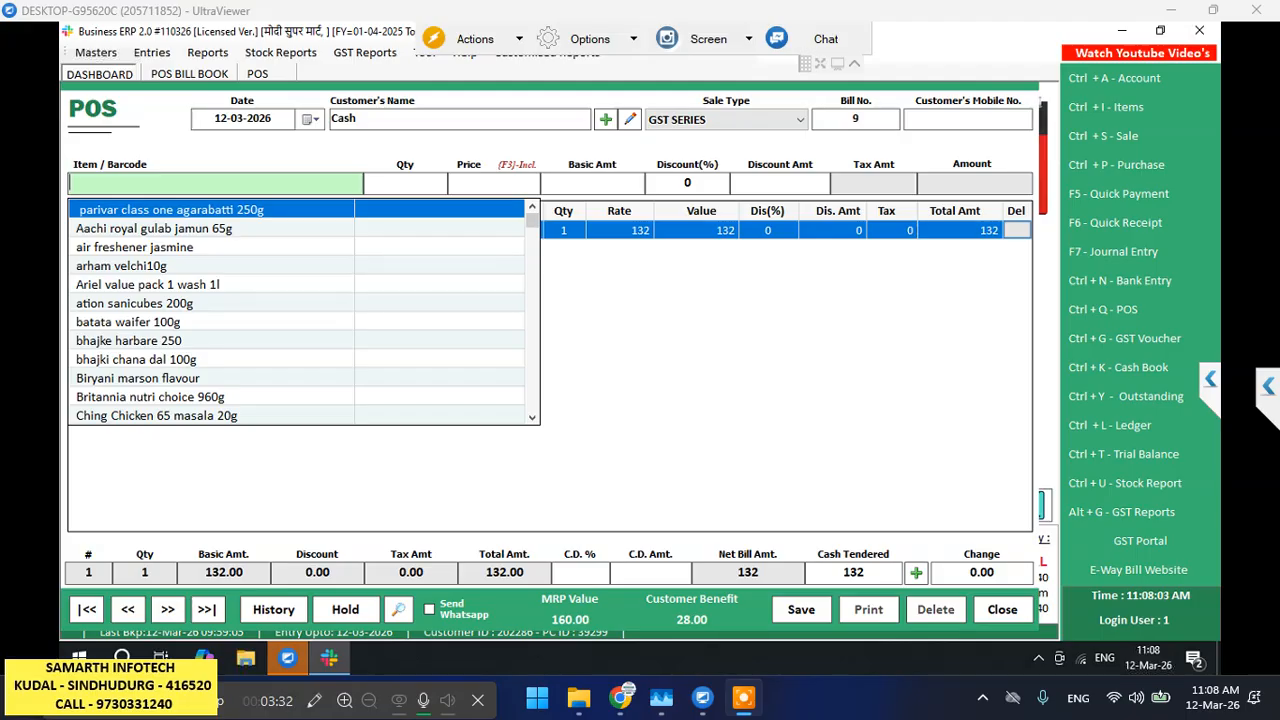
key("Escape")
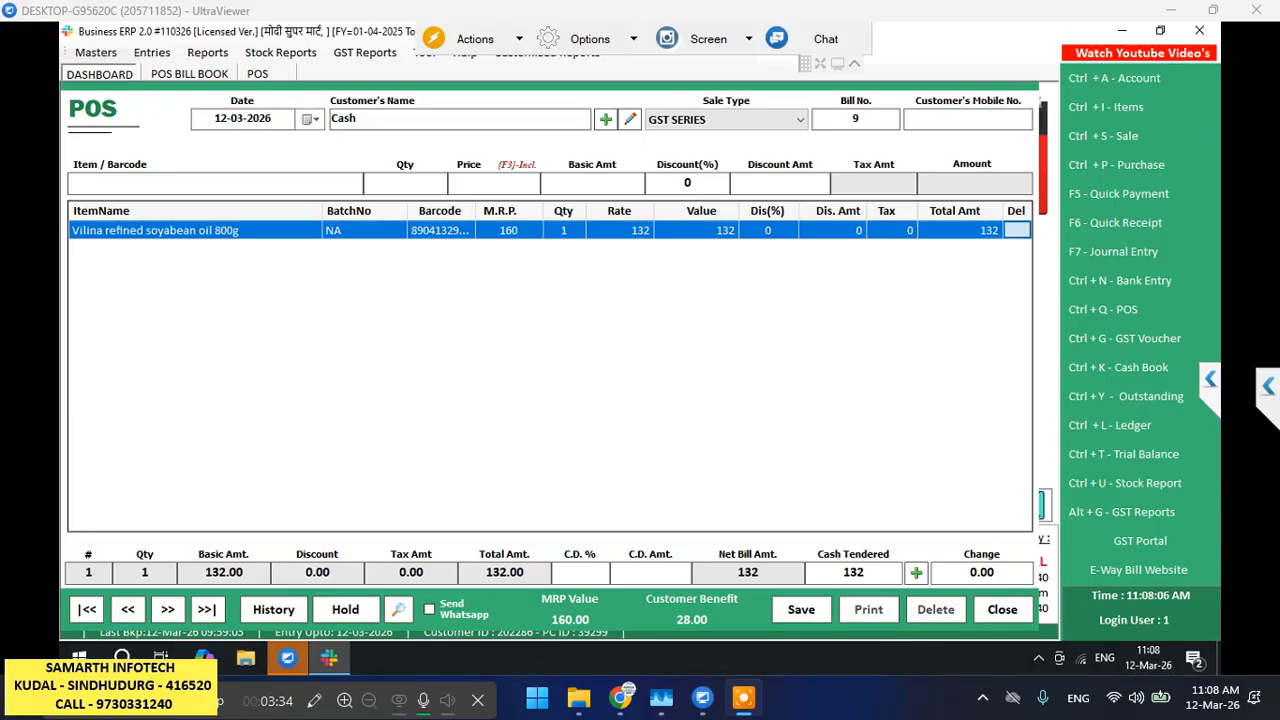
key("Delete")
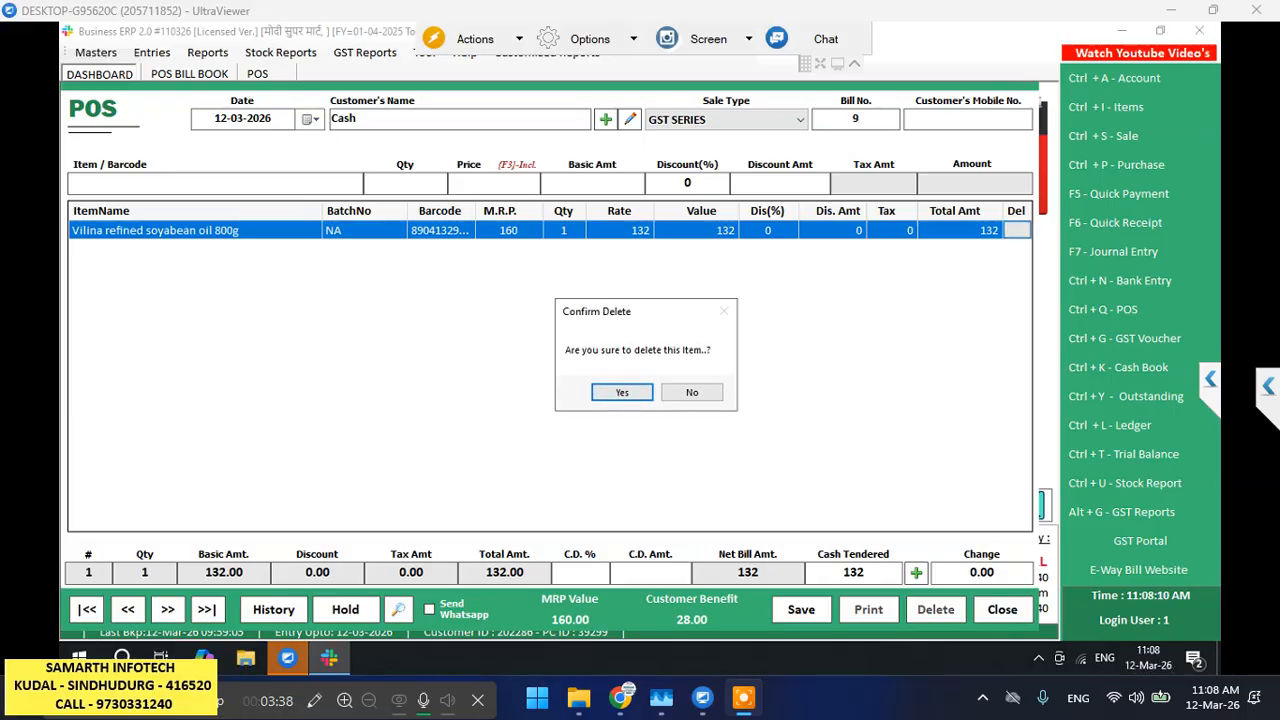
key("Tab")
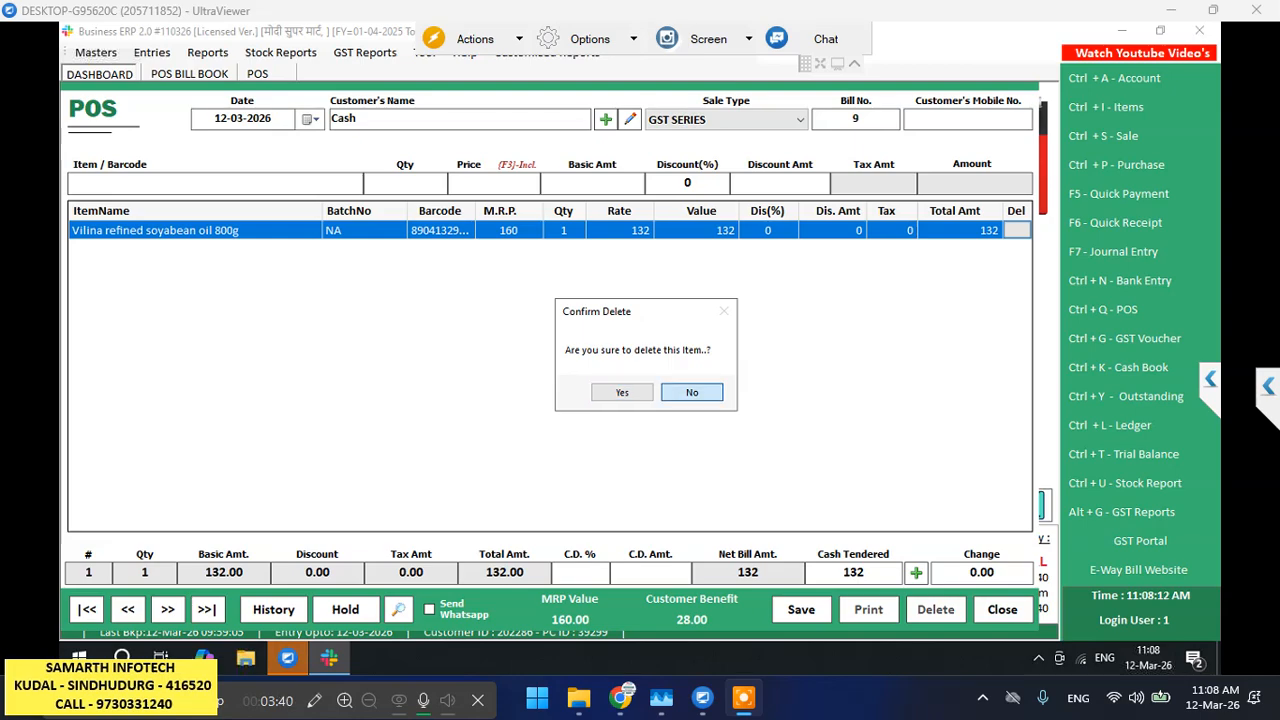
key("Return")
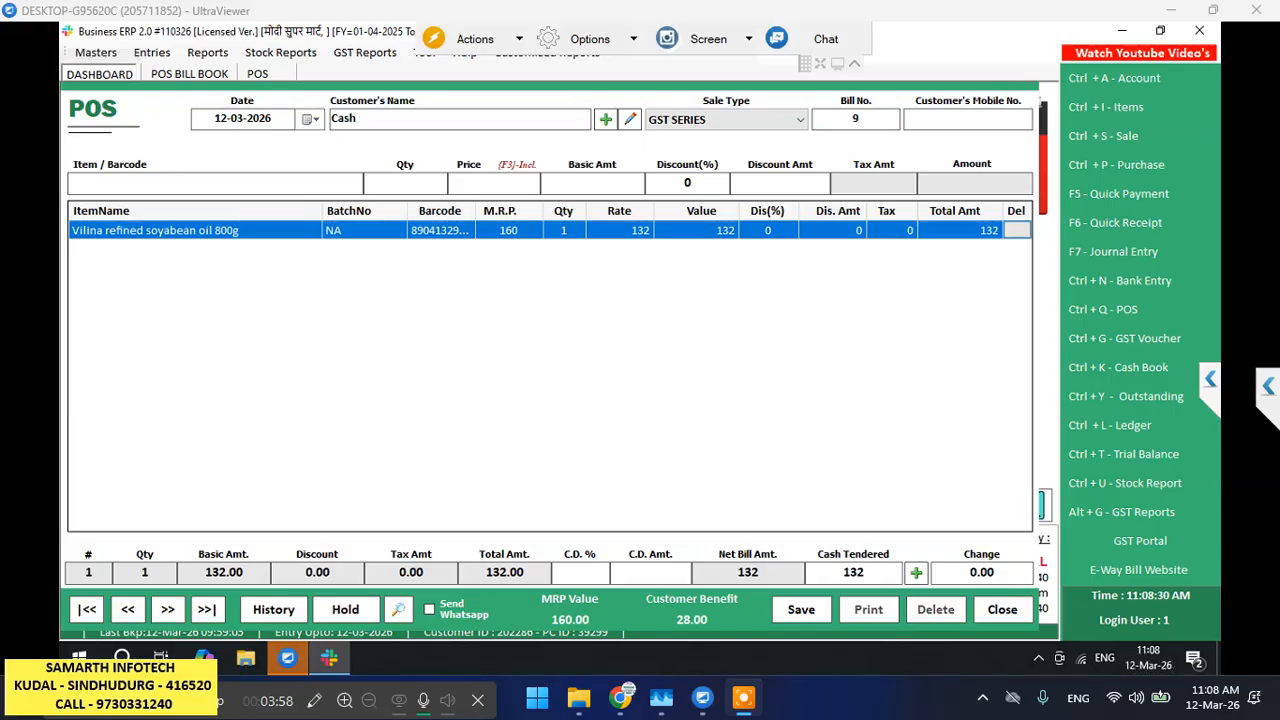
key("ctrl+i")
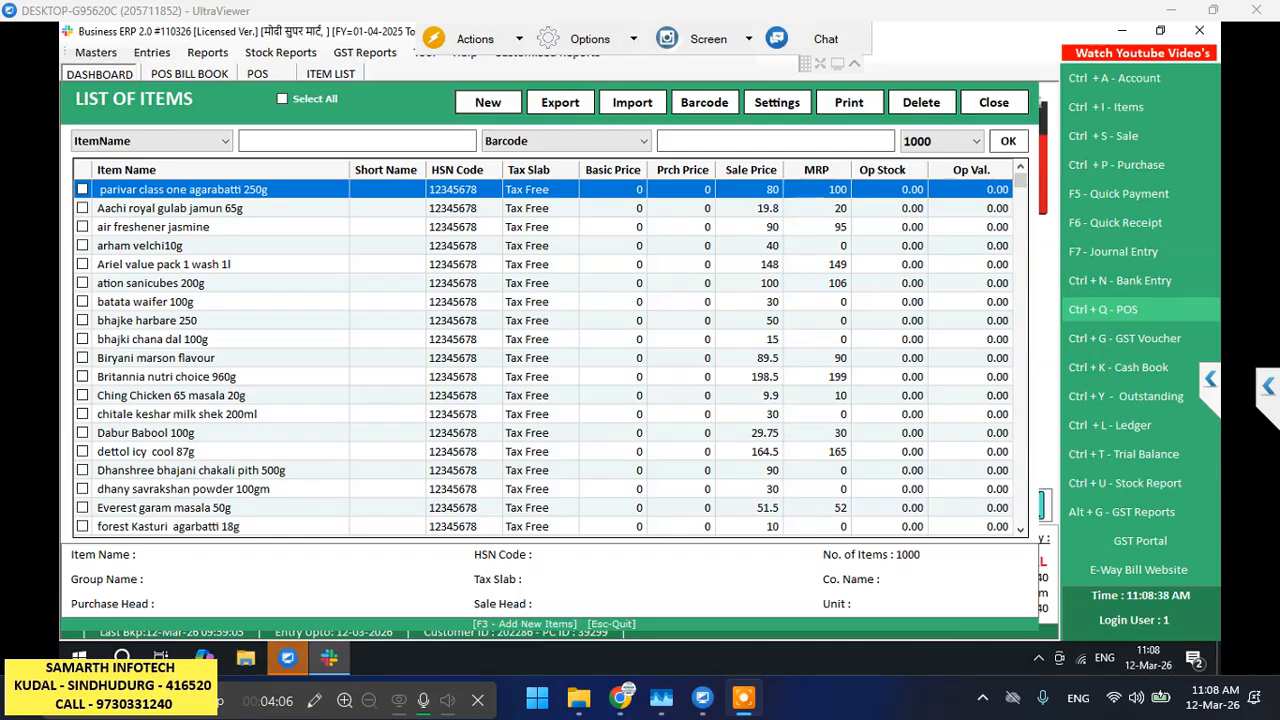
left_click(1103, 310)
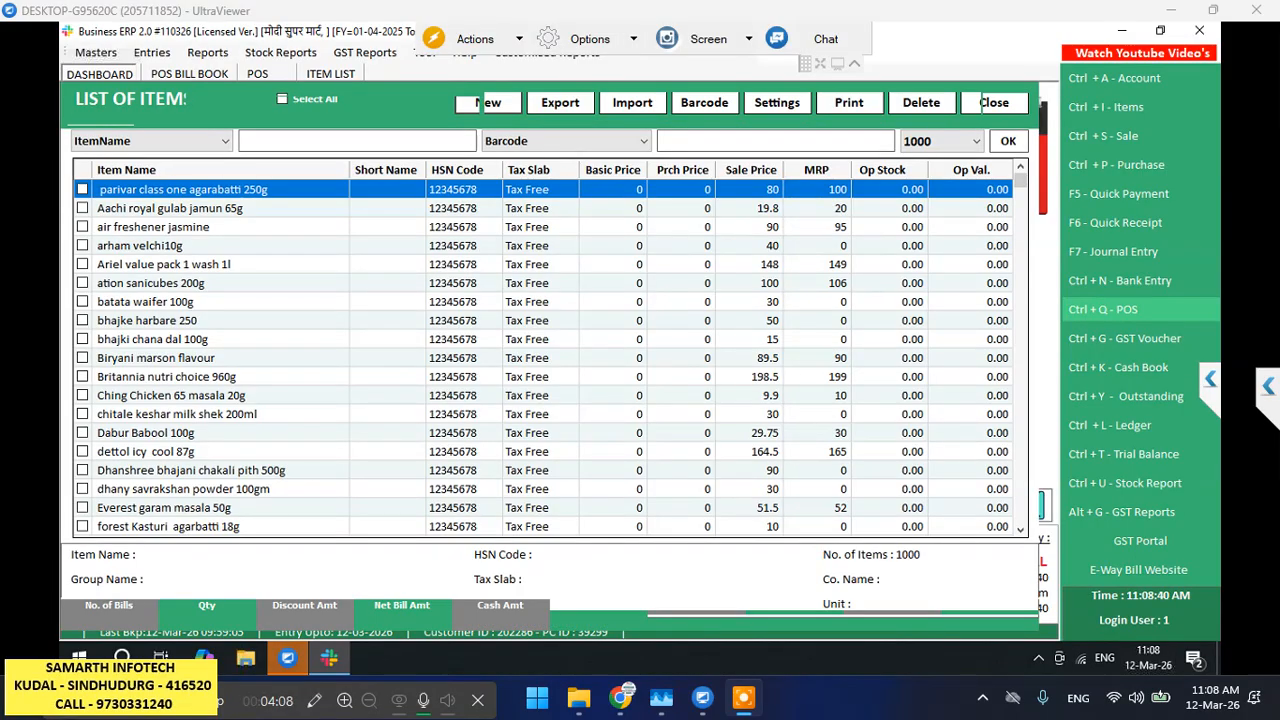
left_click(554, 106)
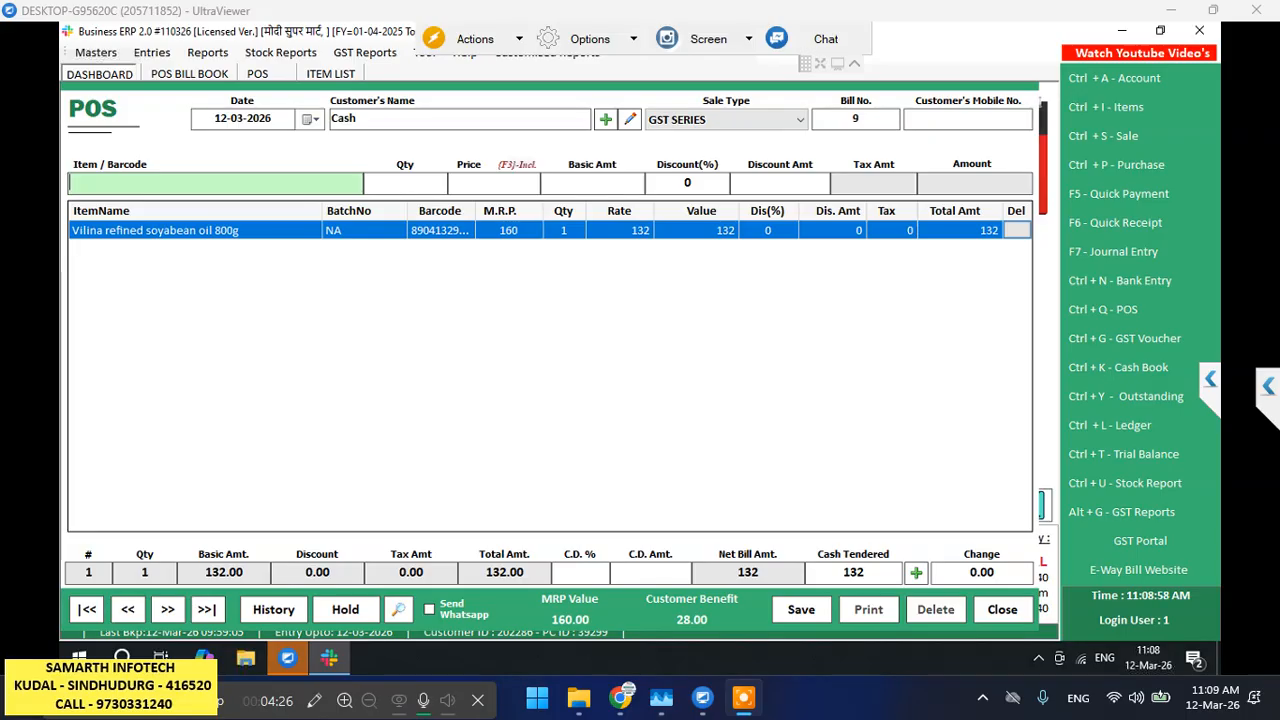
Find Vilina refined soyabean oil 800g in the bill's item entry and open its item record for editing
type("vilina")
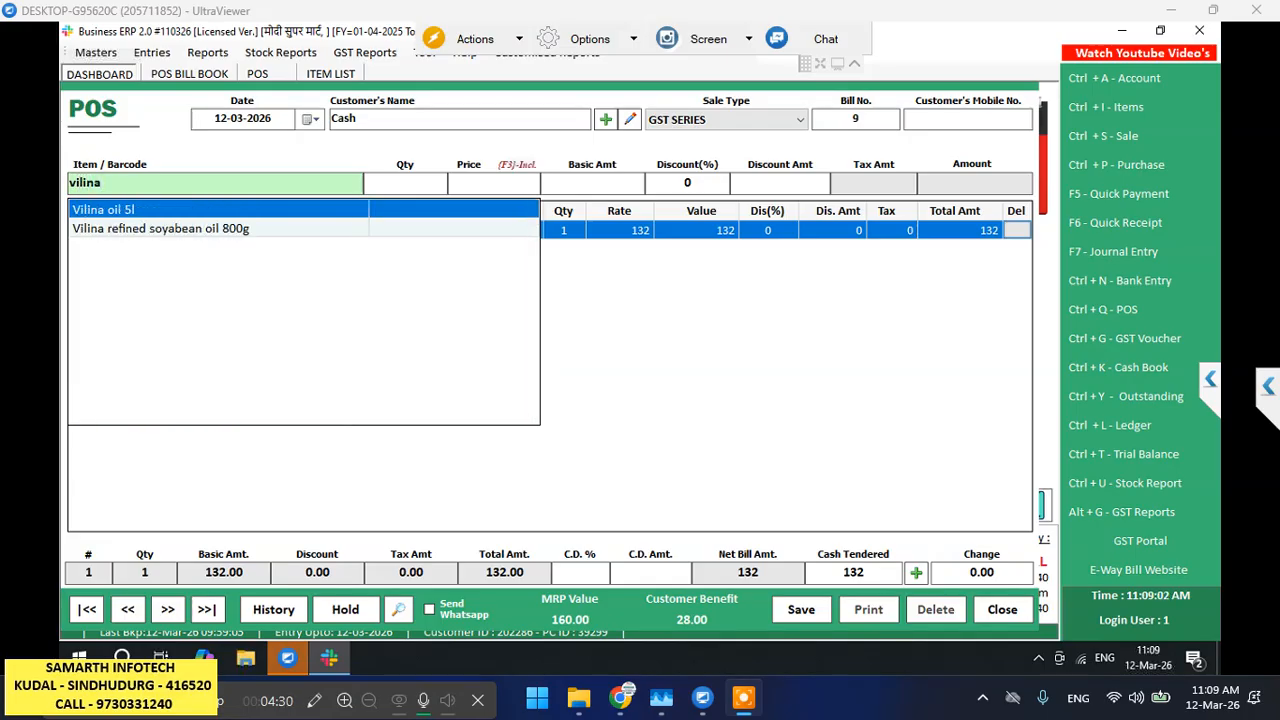
key("Down")
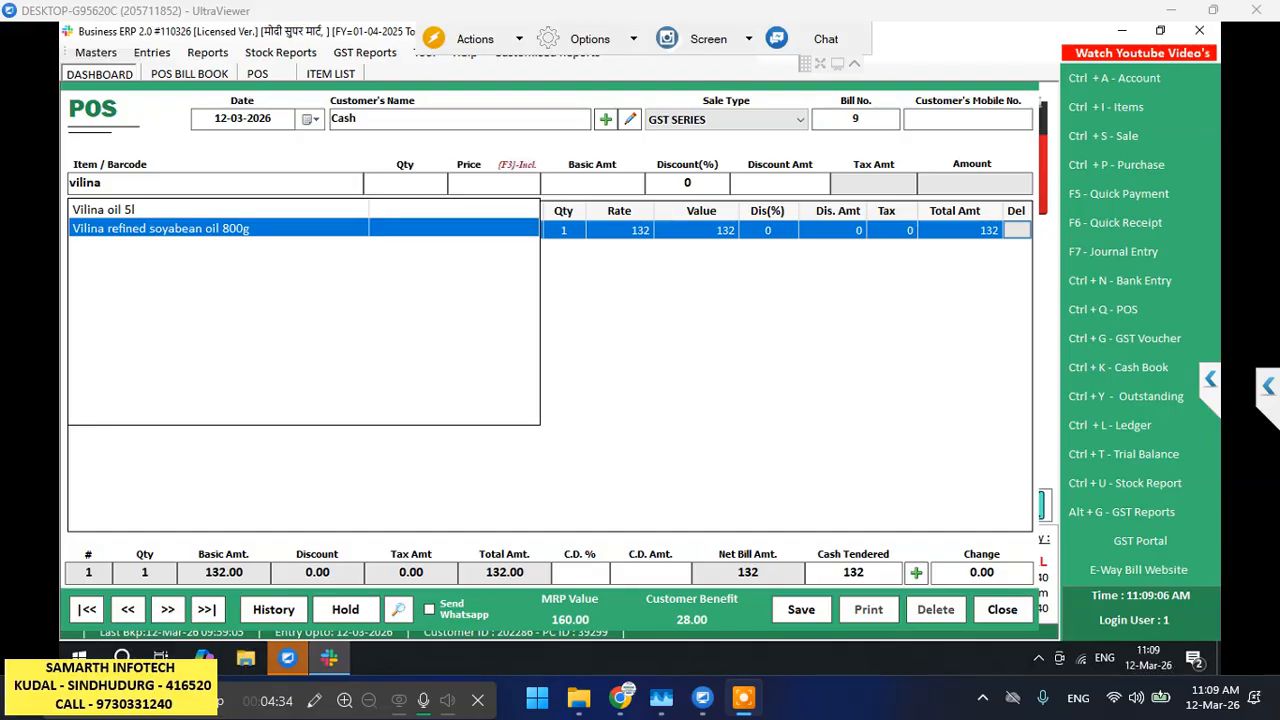
key("Return")
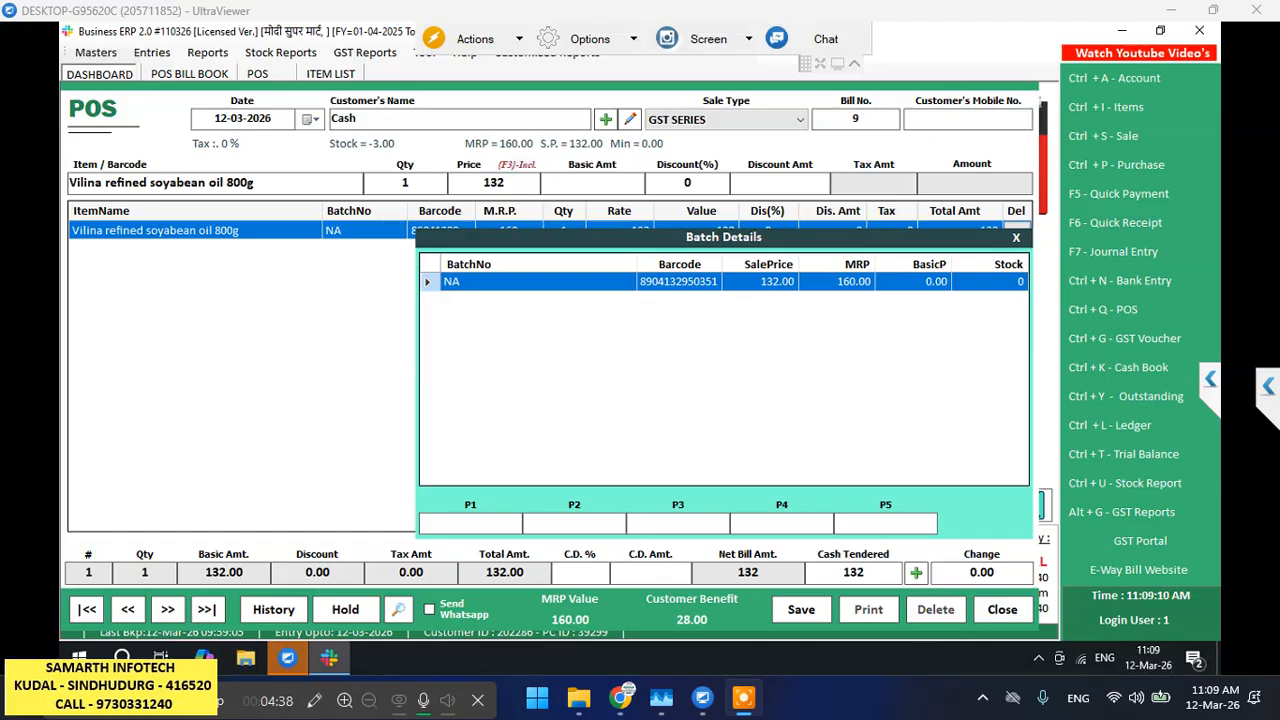
key("Escape")
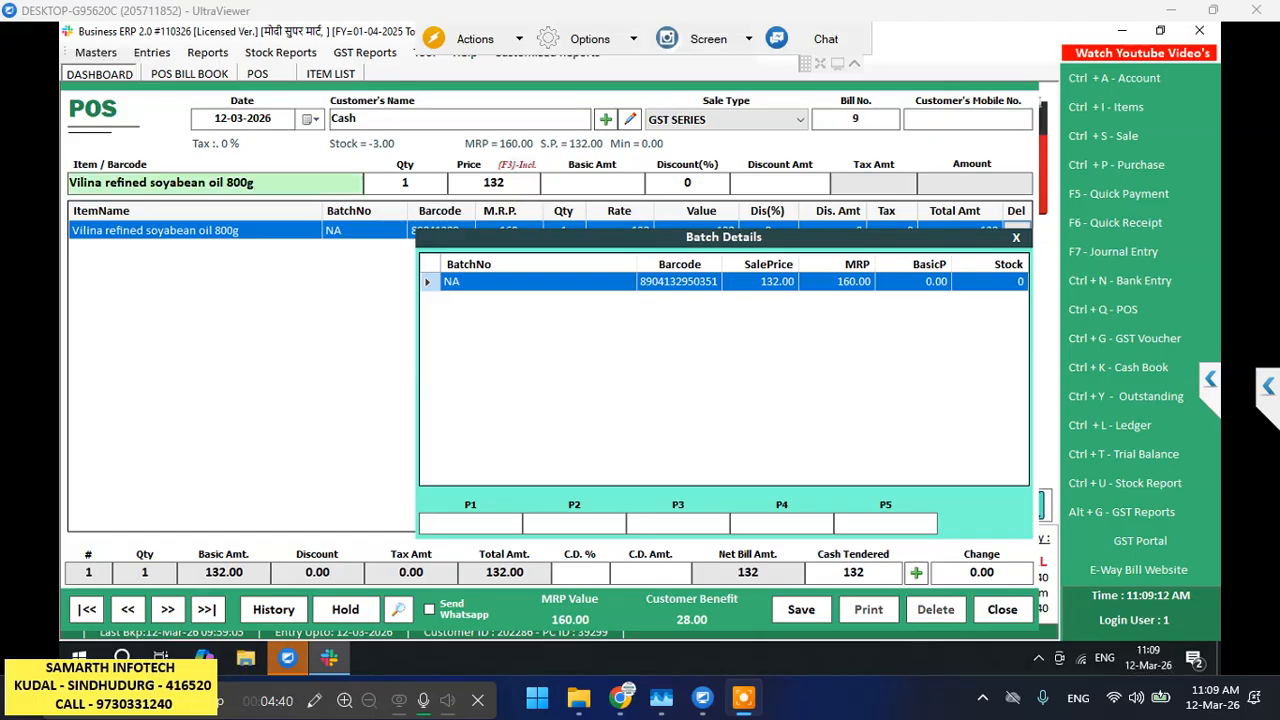
key("F2")
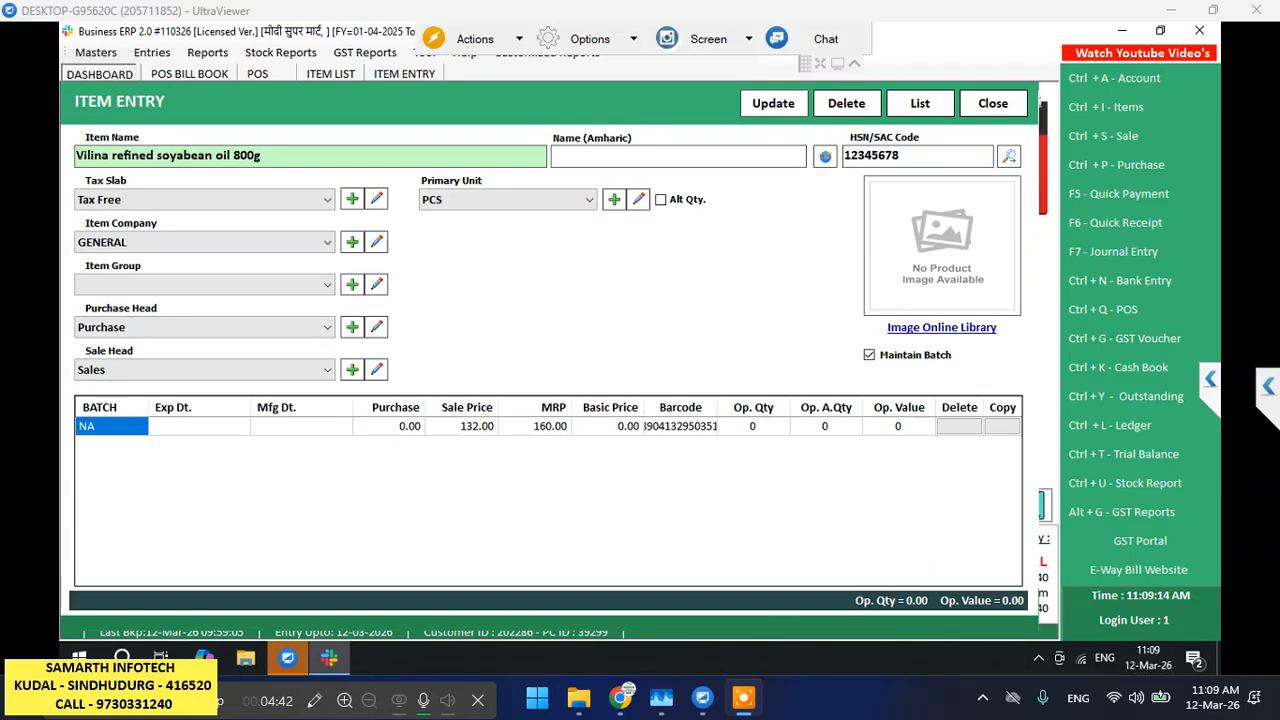
Set the sale price of the soyabean oil's NA batch to 145
key("Return")
key("Return")
key("Return")
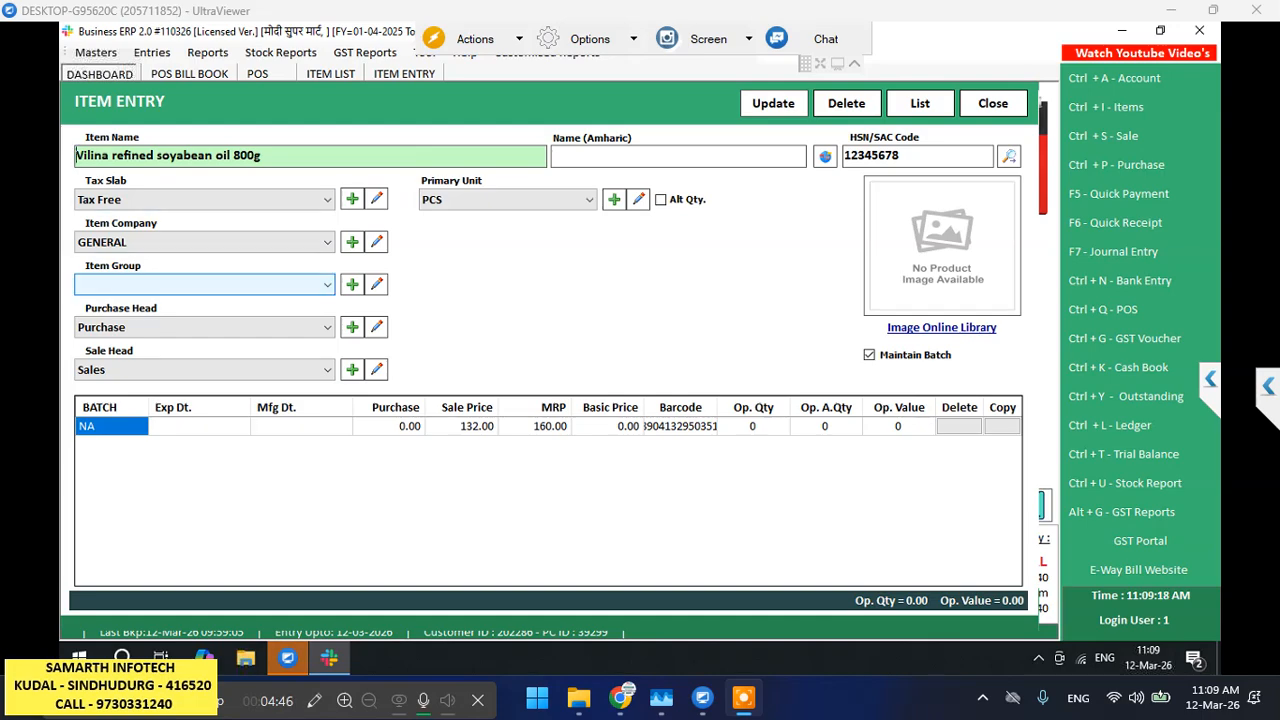
key("Return")
key("Return")
key("Return")
key("Return")
key("Return")
key("Return")
key("Return")
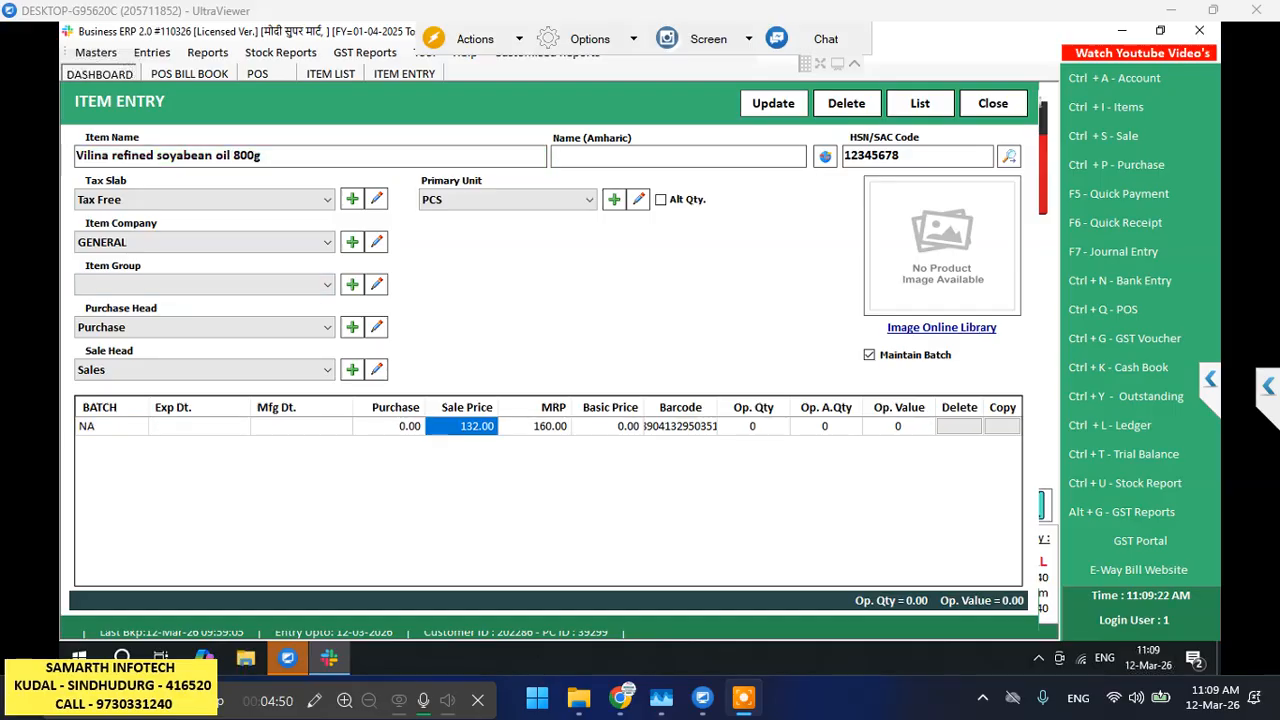
type("145")
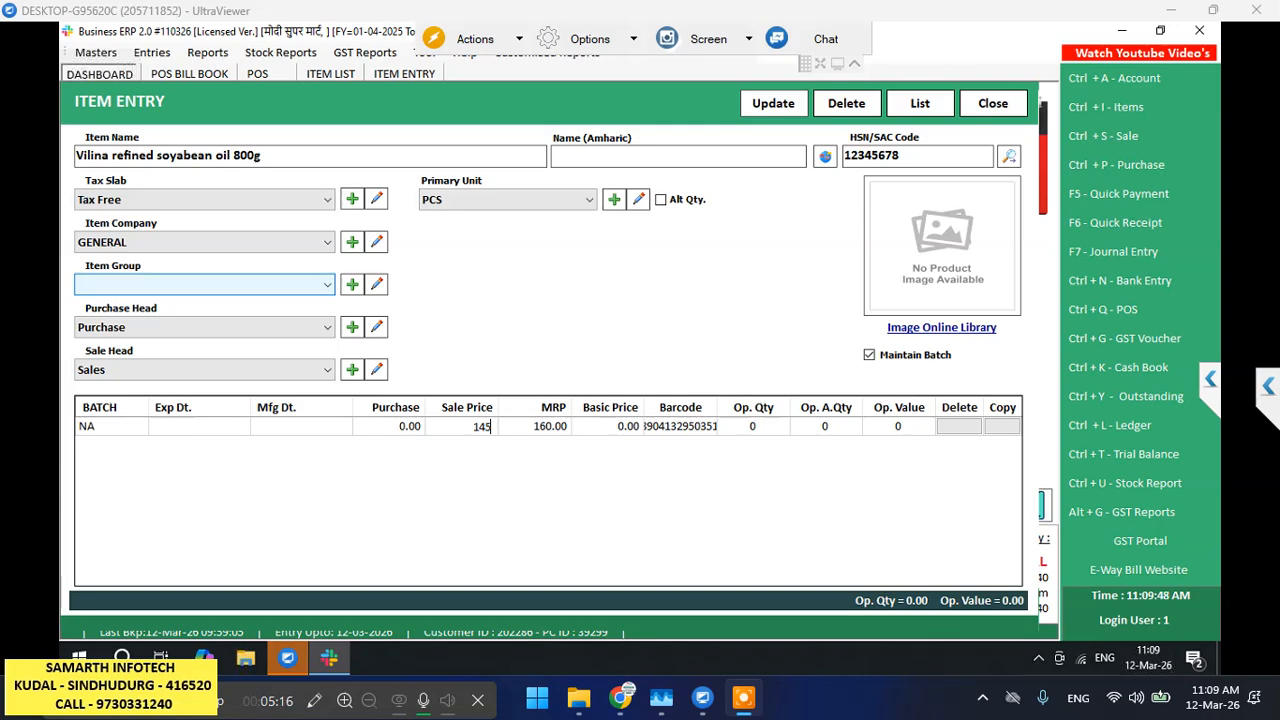
Assign the soyabean oil to the Salt item group, then save the item and return to the bill
left_click(205, 285)
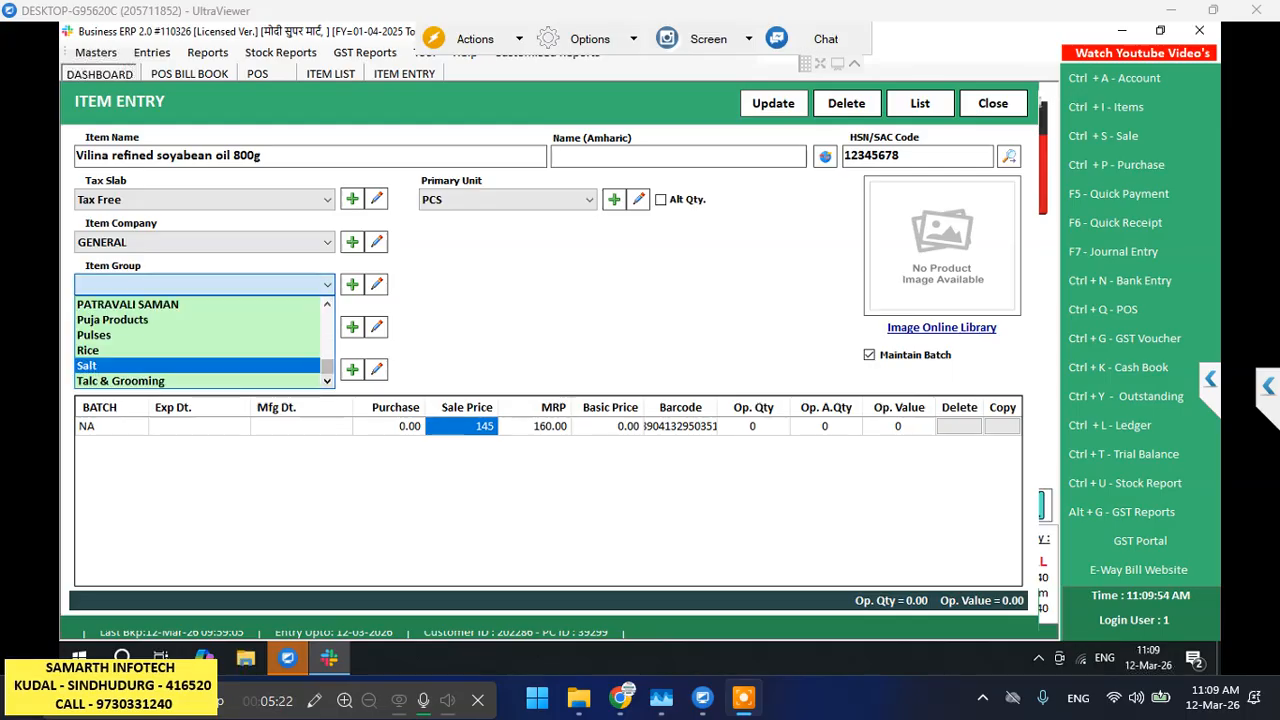
key("Return")
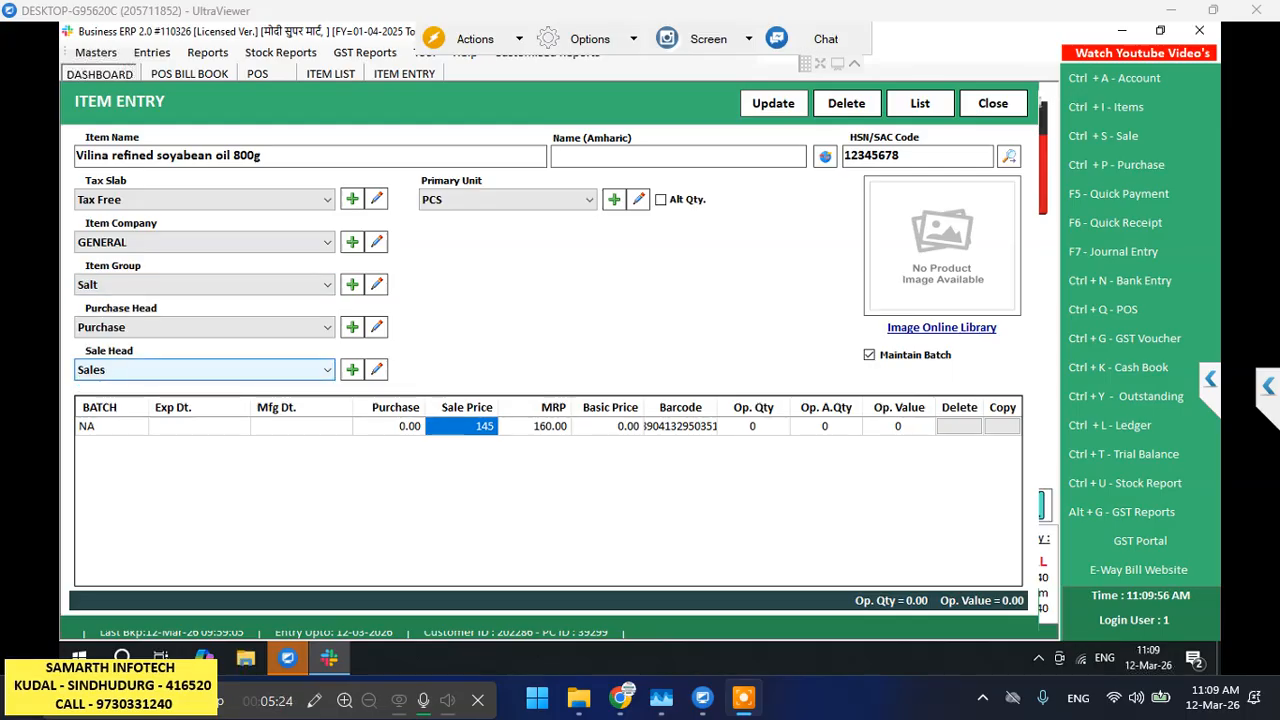
key("Return")
left_click(773, 103)
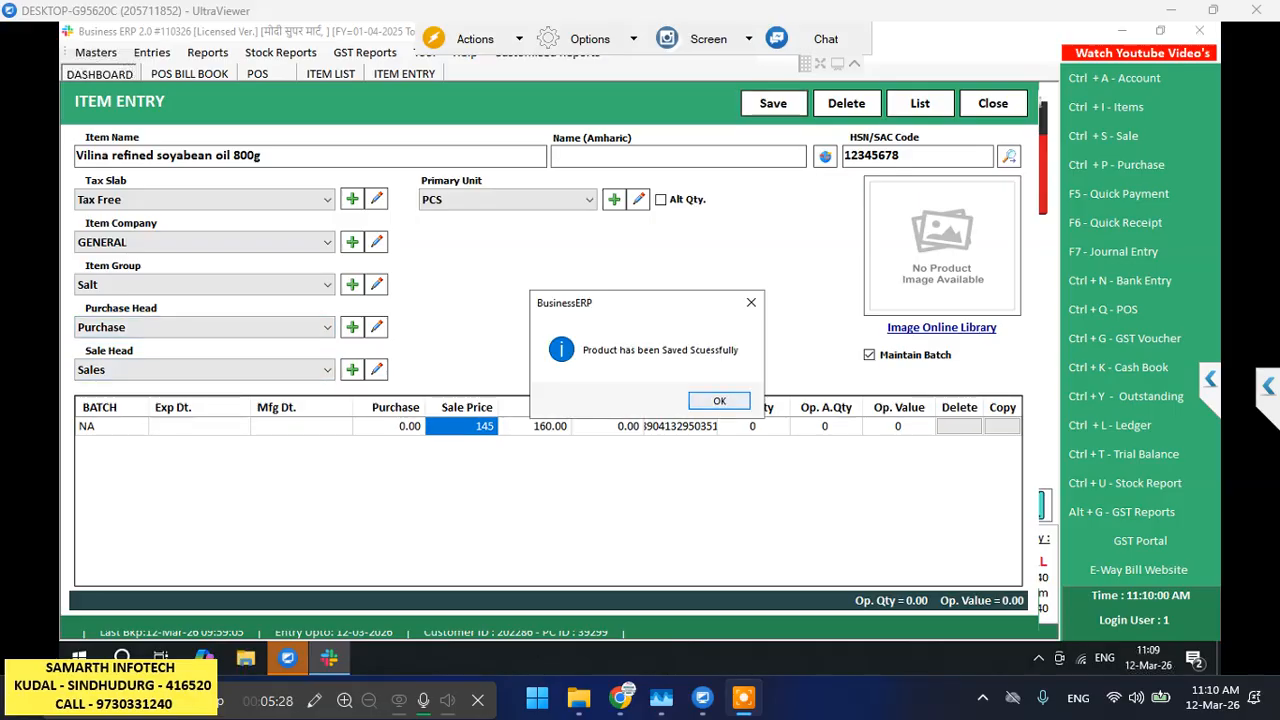
key("Return")
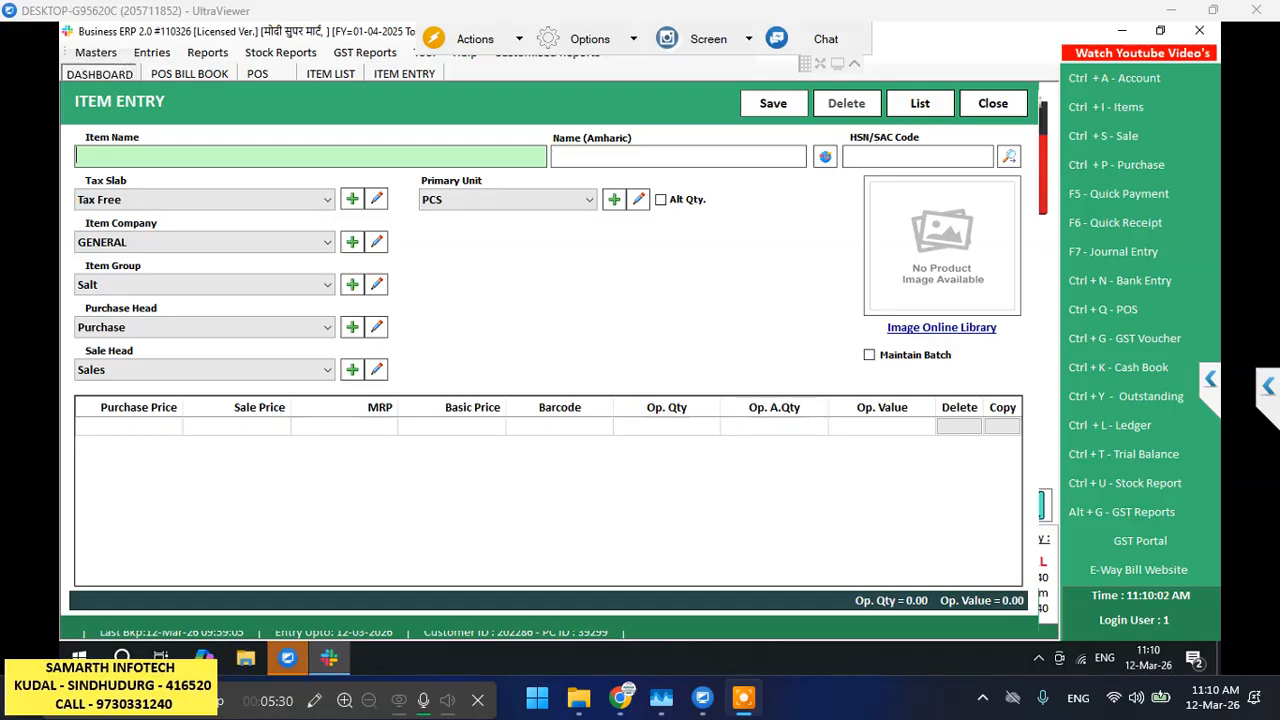
key("Escape")
Dismiss the batch details and clear the soyabean oil name from the bill's item entry
key("Return")
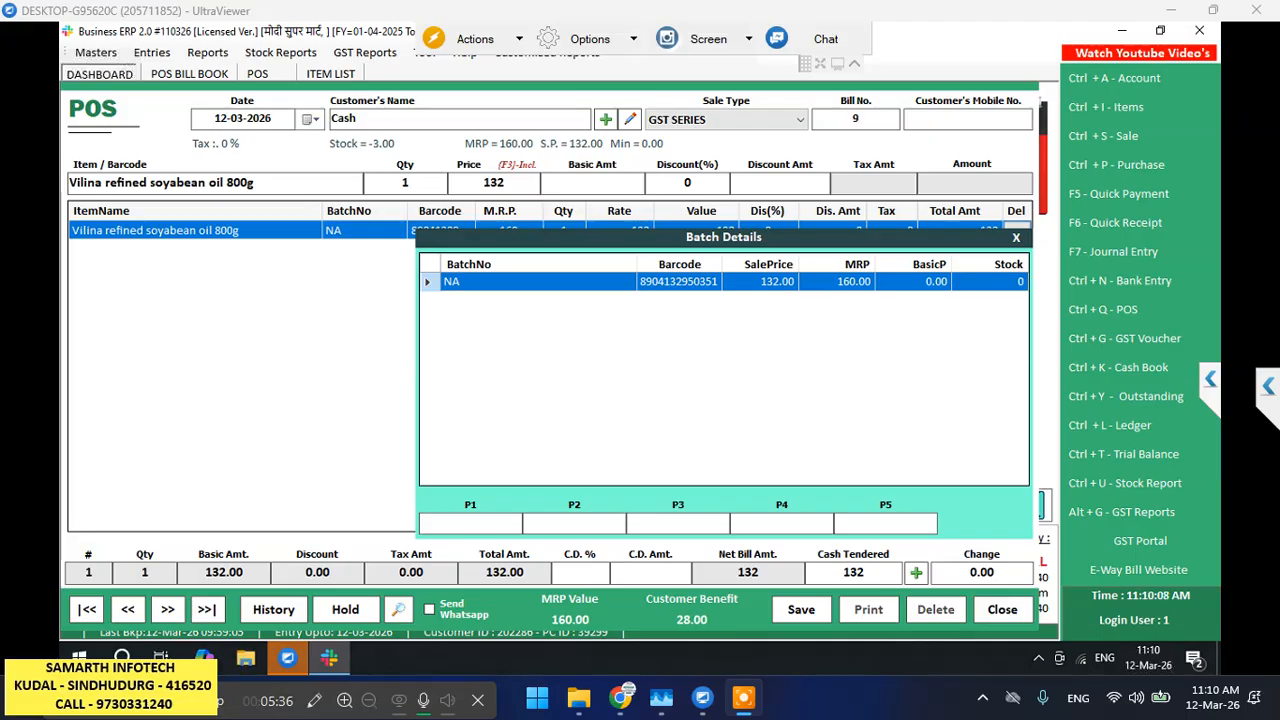
key("Return")
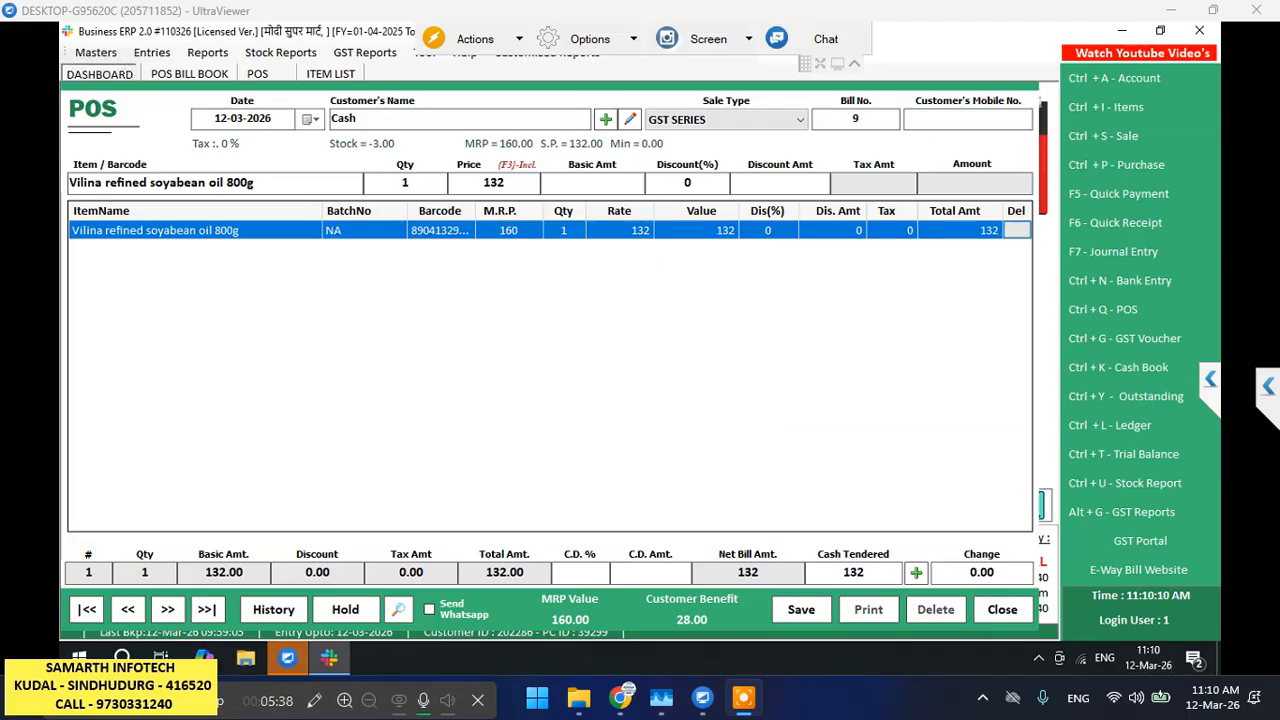
key("BackSpace")
key("BackSpace")
key("BackSpace")
key("BackSpace")
key("BackSpace")
key("BackSpace")
key("BackSpace")
key("BackSpace")
key("BackSpace")
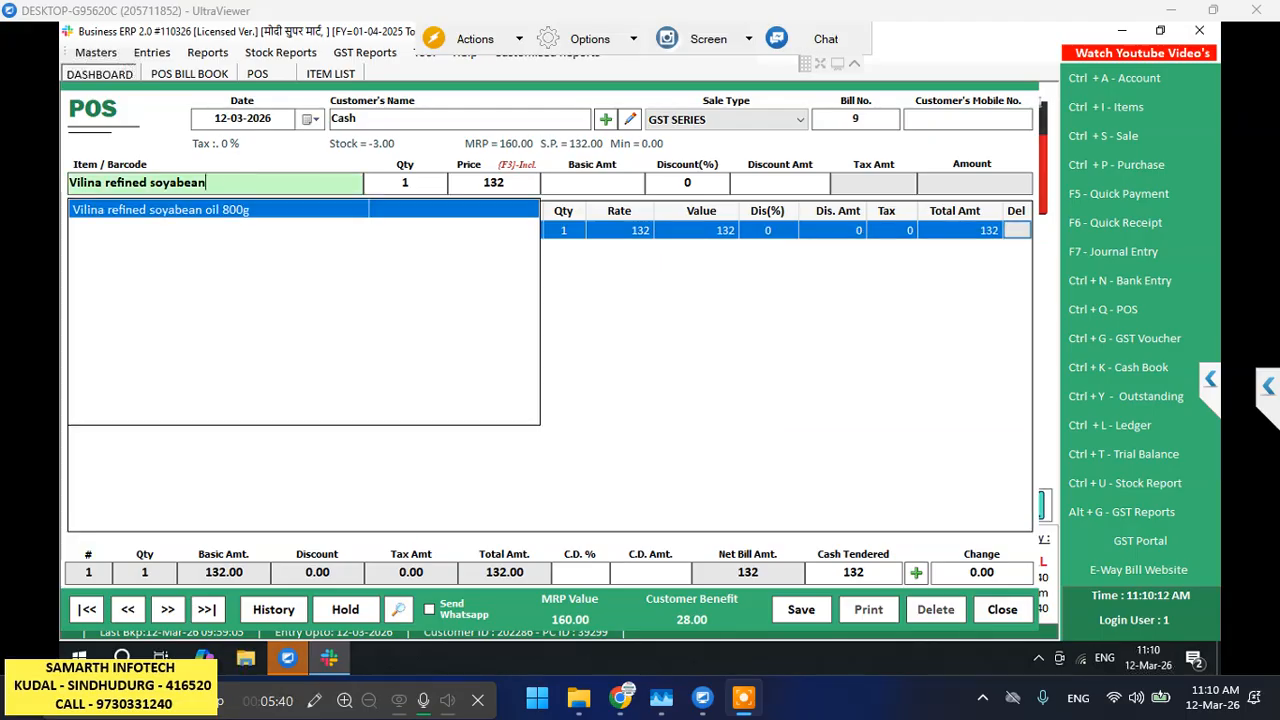
key("BackSpace")
key("BackSpace")
key("BackSpace")
key("BackSpace")
key("BackSpace")
key("BackSpace")
key("BackSpace")
key("BackSpace")
key("BackSpace")
key("BackSpace")
key("BackSpace")
key("BackSpace")
key("BackSpace")
key("BackSpace")
key("BackSpace")
key("BackSpace")
key("BackSpace")
key("BackSpace")
key("BackSpace")
key("BackSpace")
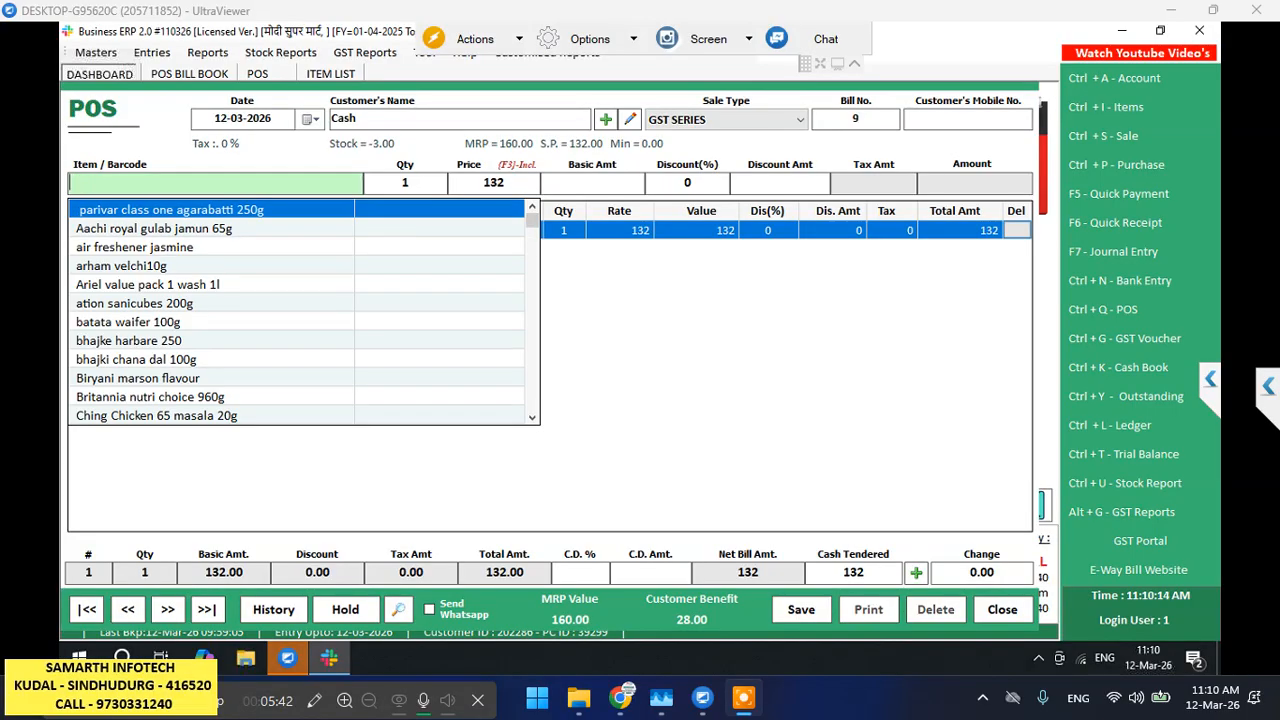
Delete the Vilina refined soyabean oil 800g line from the bill
key("Escape")
key("Delete")
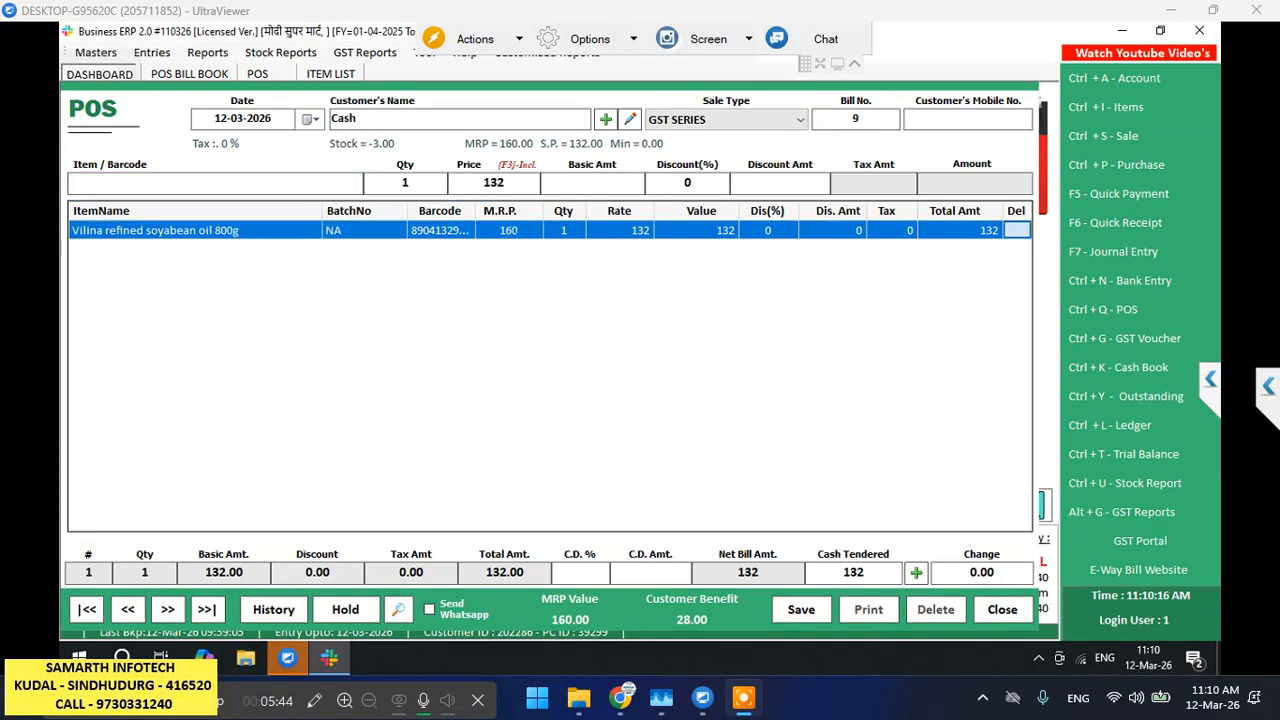
key("Return")
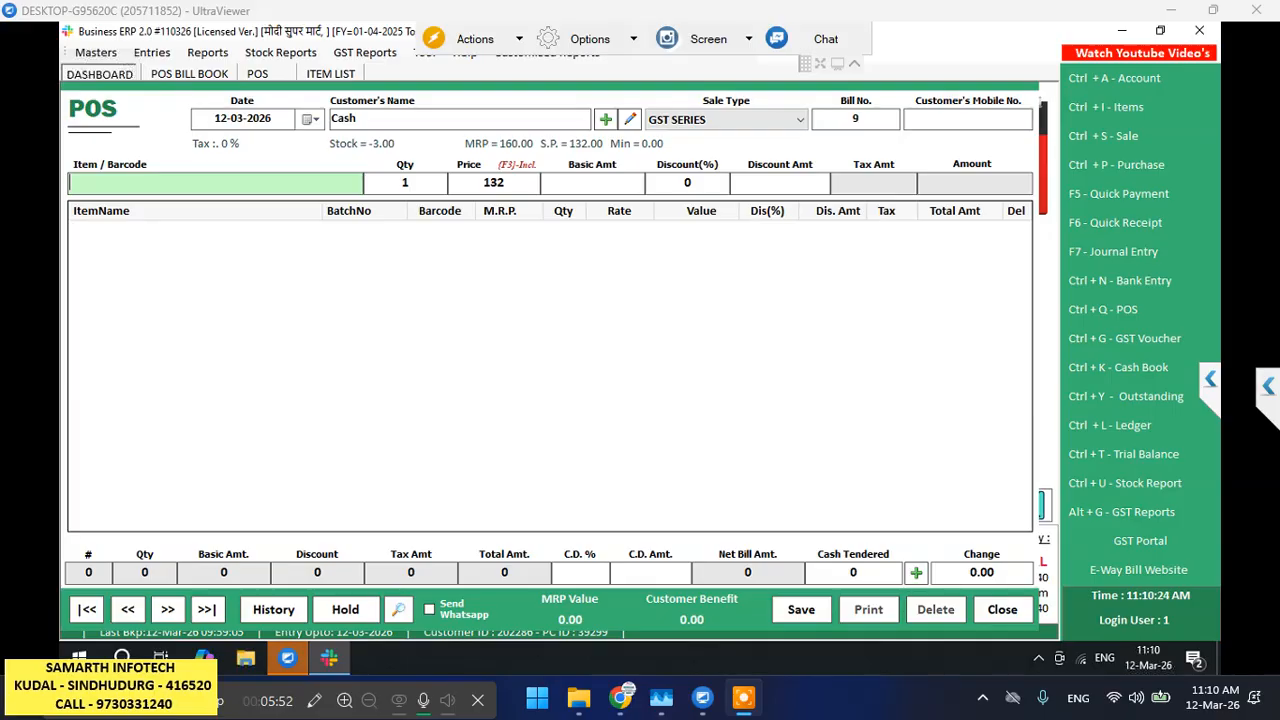
type("8904132950351")
key("Return")
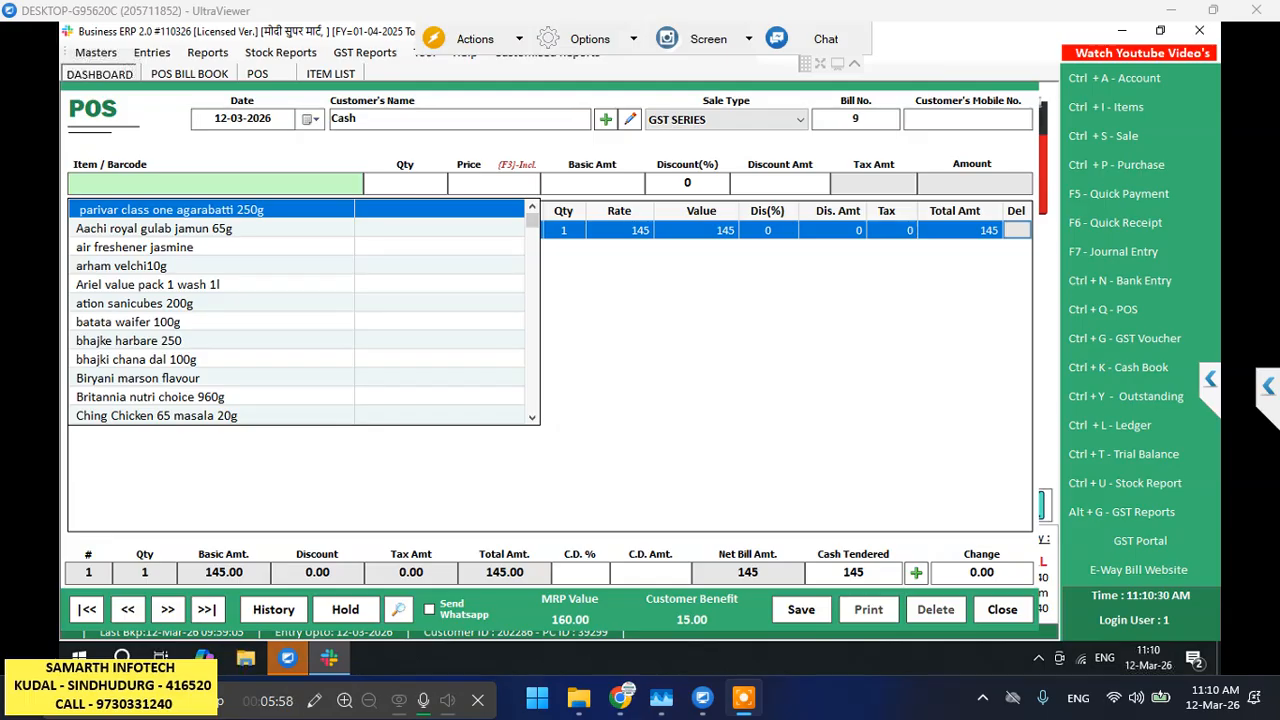
key("Escape")
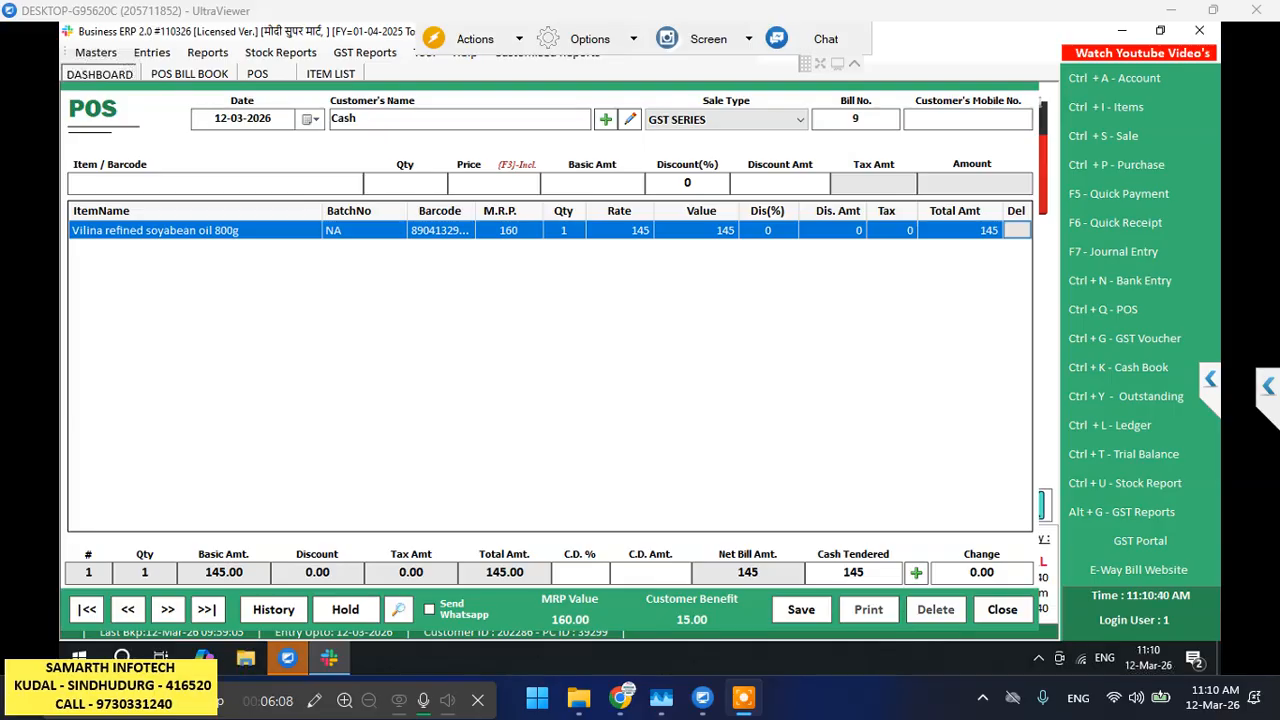
Delete the Vilina refined soyabean oil 800g line from the bill and confirm the deletion
left_click(1017, 231)
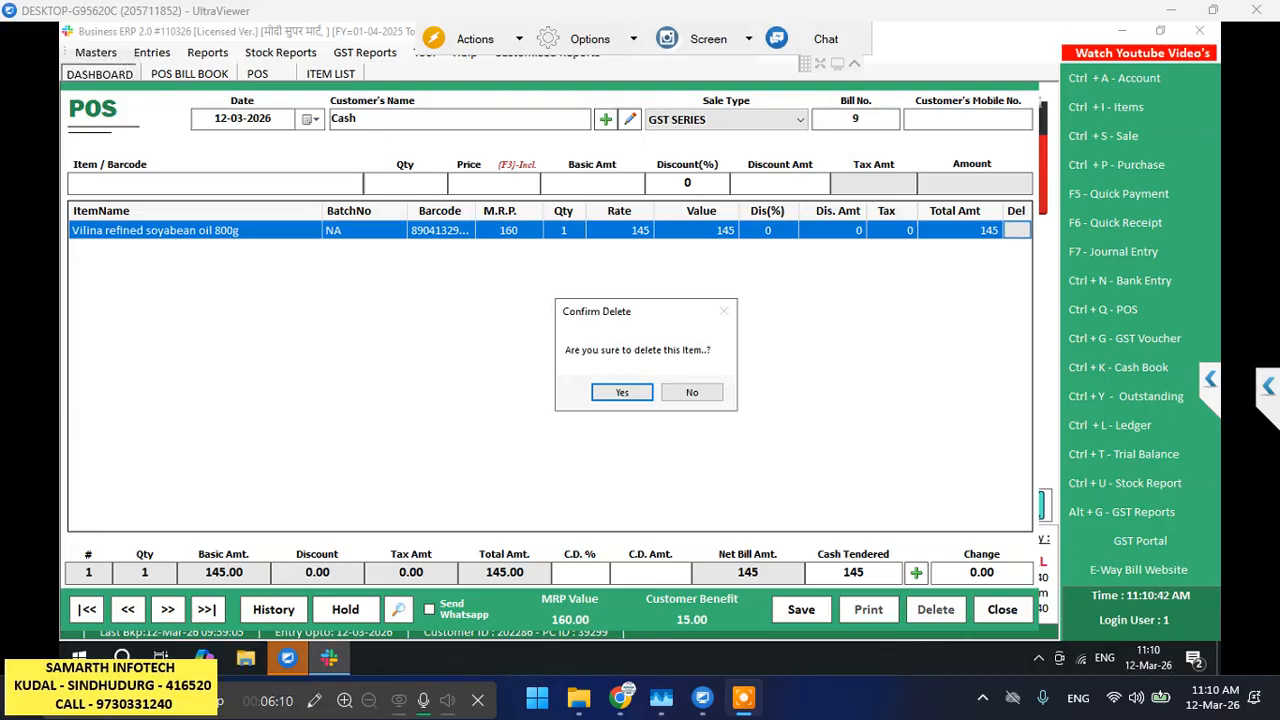
left_click(622, 392)
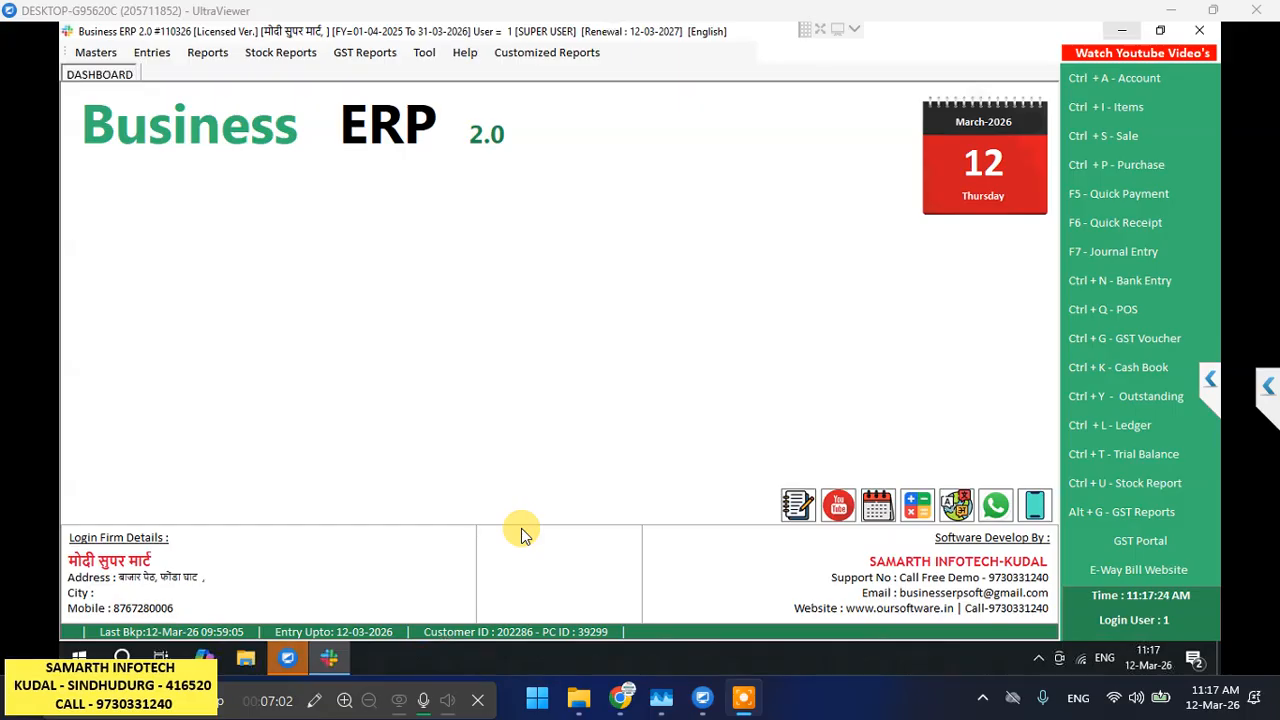
Search the item list by name for "aavs" and look over the matching aavsar items
key("ctrl+i")
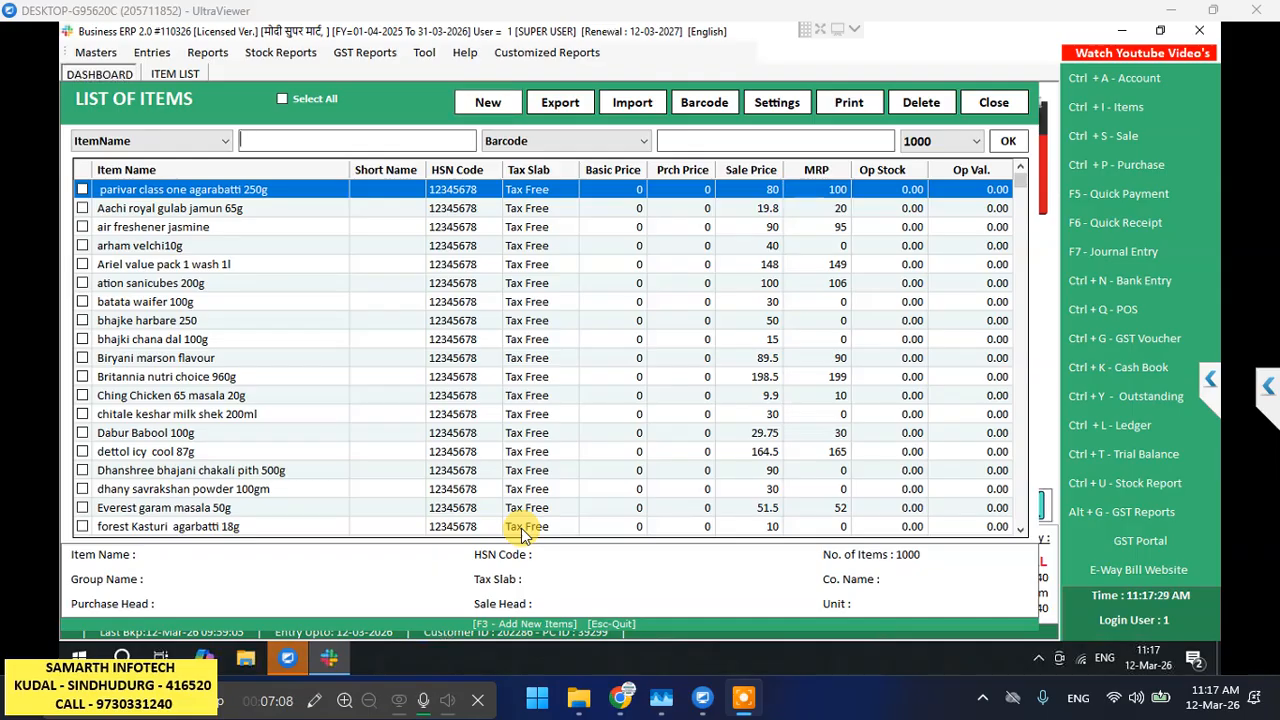
type("a")
type("vas")
key("BackSpace")
key("BackSpace")
key("BackSpace")
key("BackSpace")
type("aavs")
key("Return")
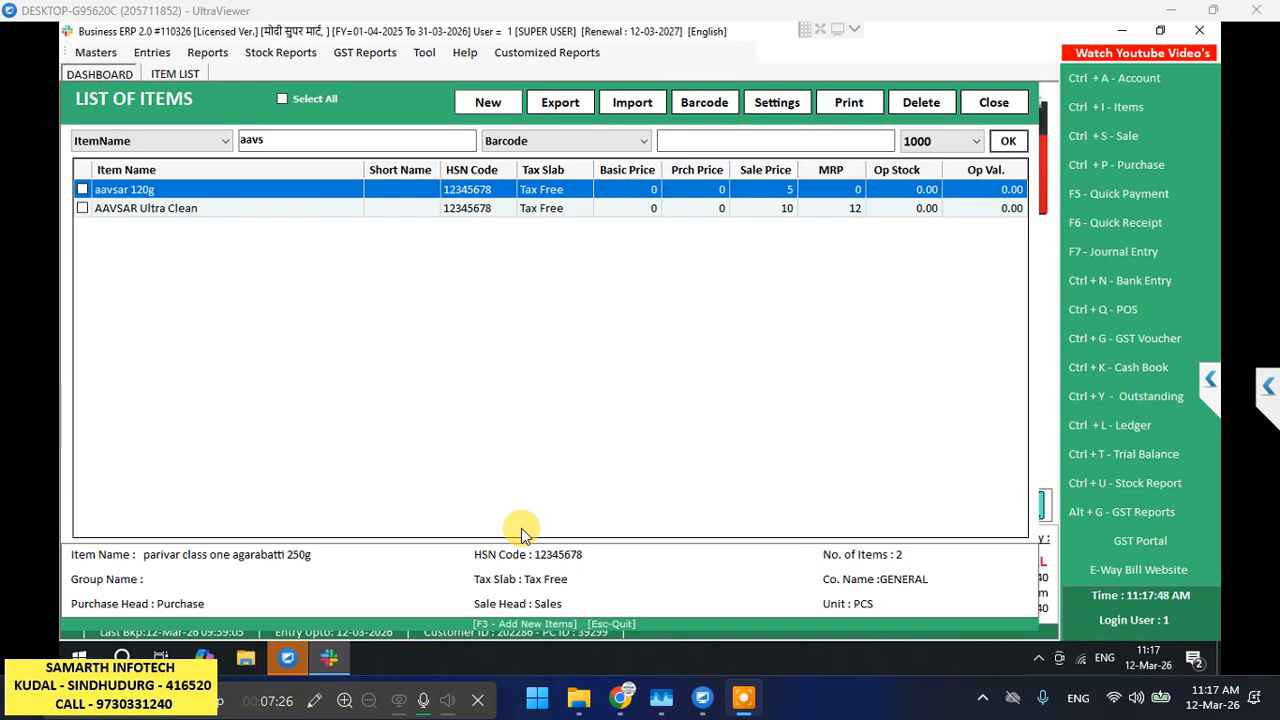
key("Down")
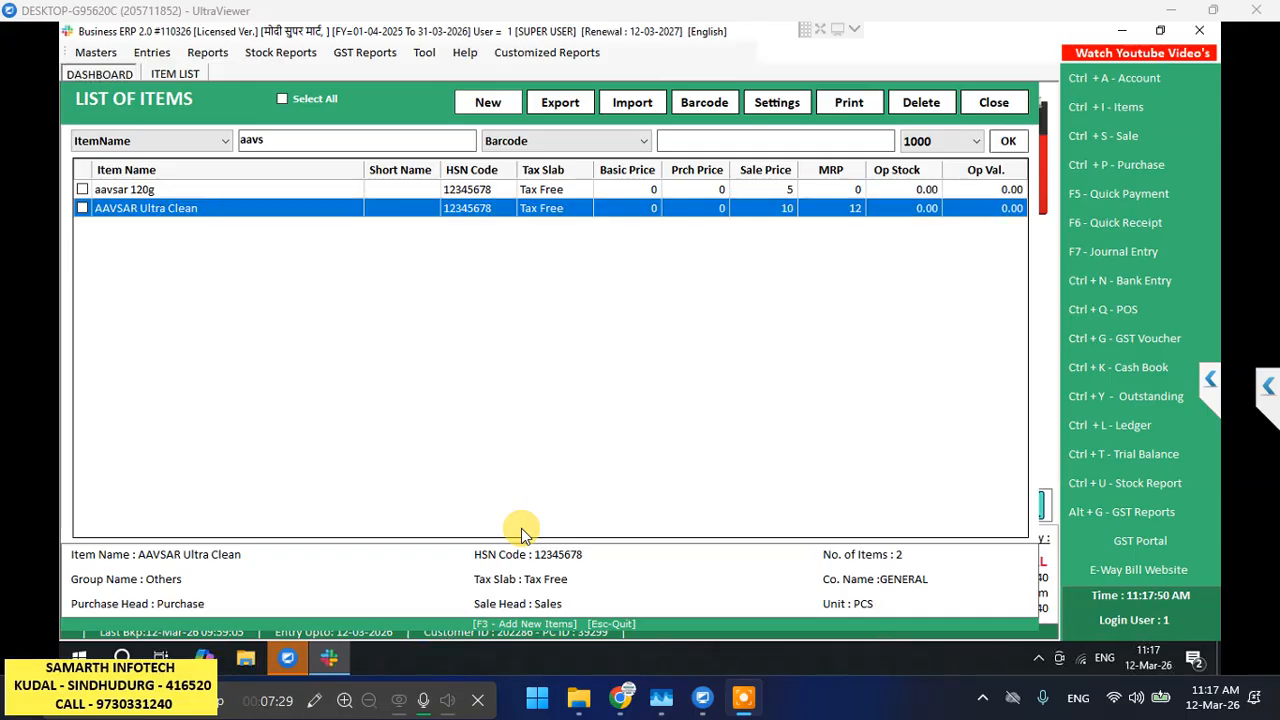
key("Up")
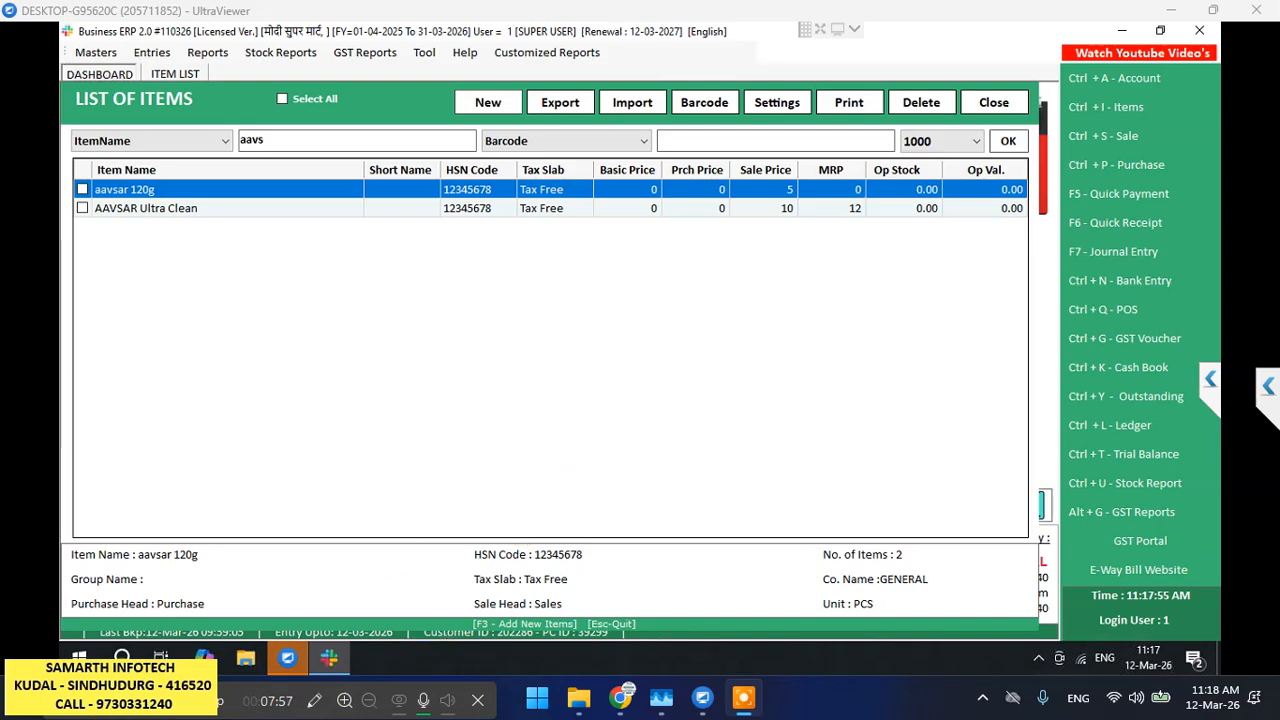
key("F3")
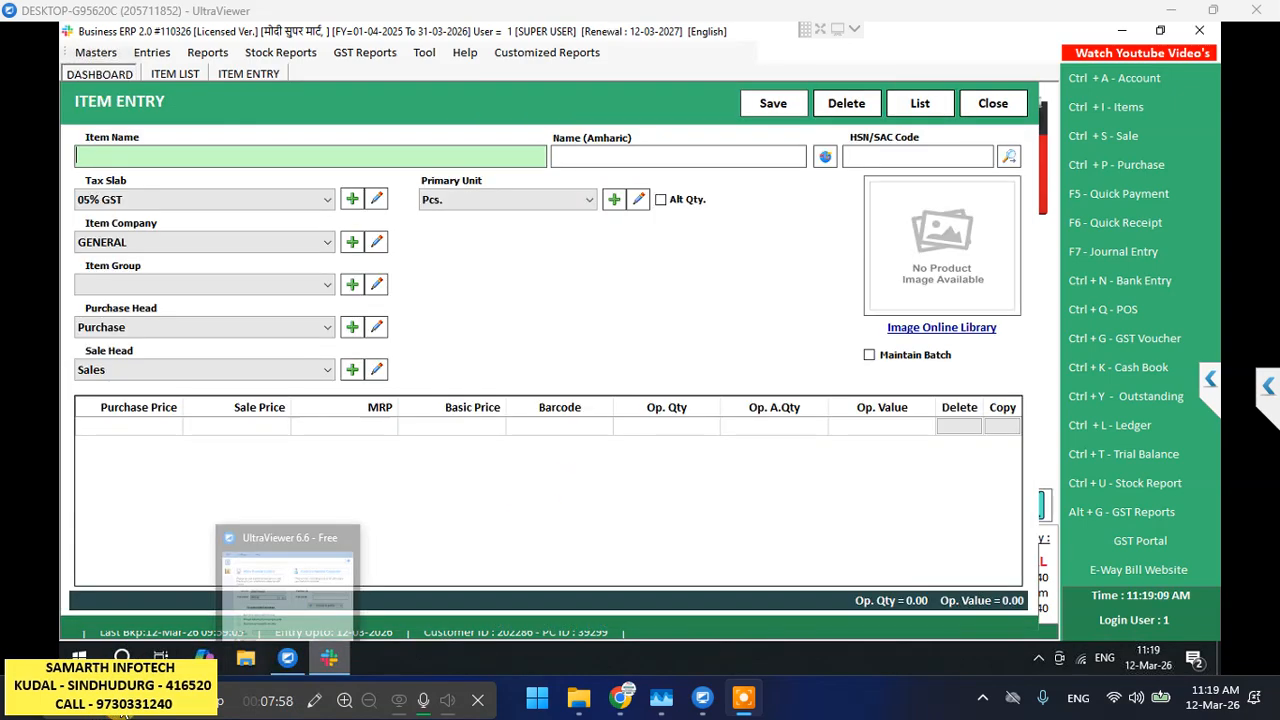
key("Escape")
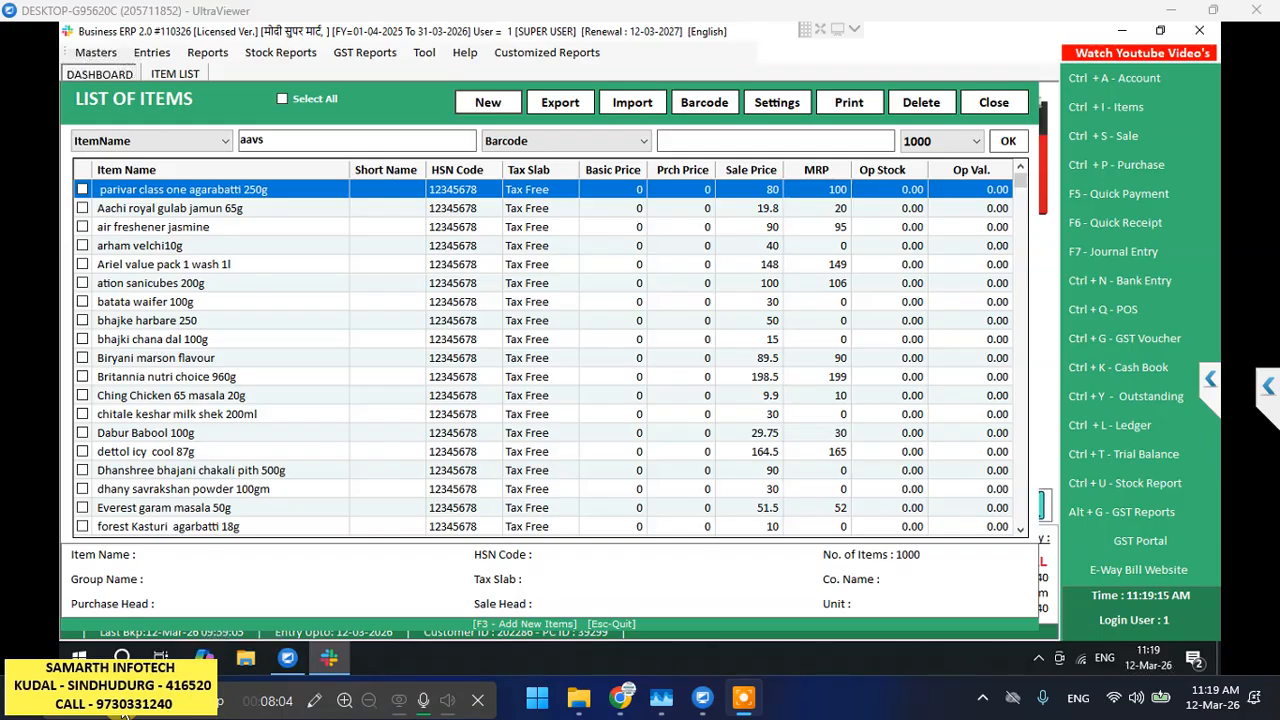
Search the item list by name for "kur" and open the KURDE 100G item record
key("BackSpace")
key("BackSpace")
key("BackSpace")
key("BackSpace")
type("ku")
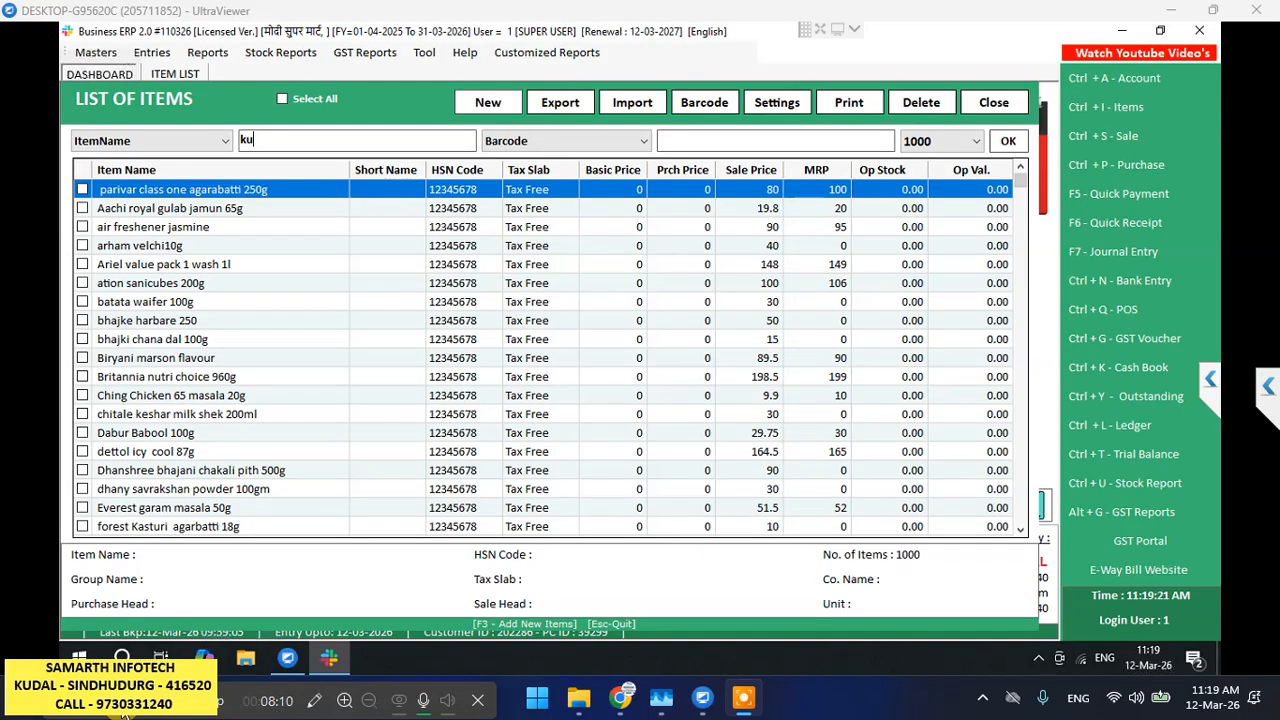
type("r")
key("Tab")
key("Return")
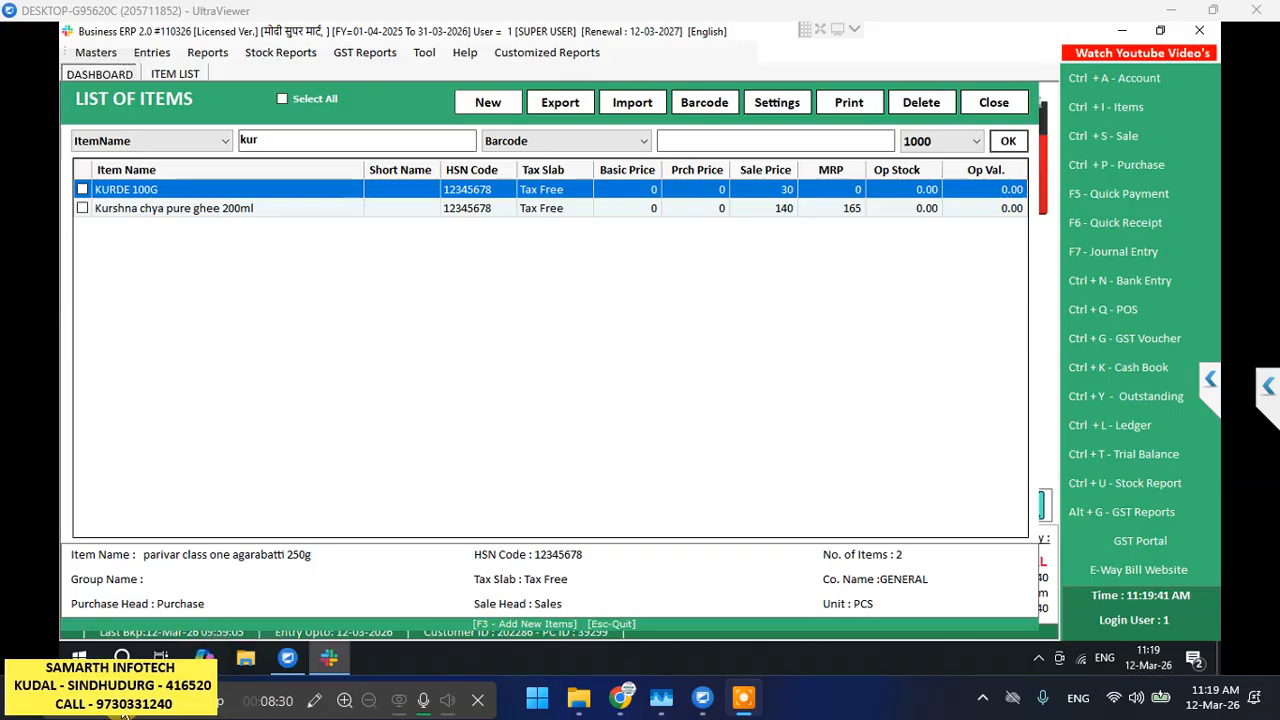
key("Return")
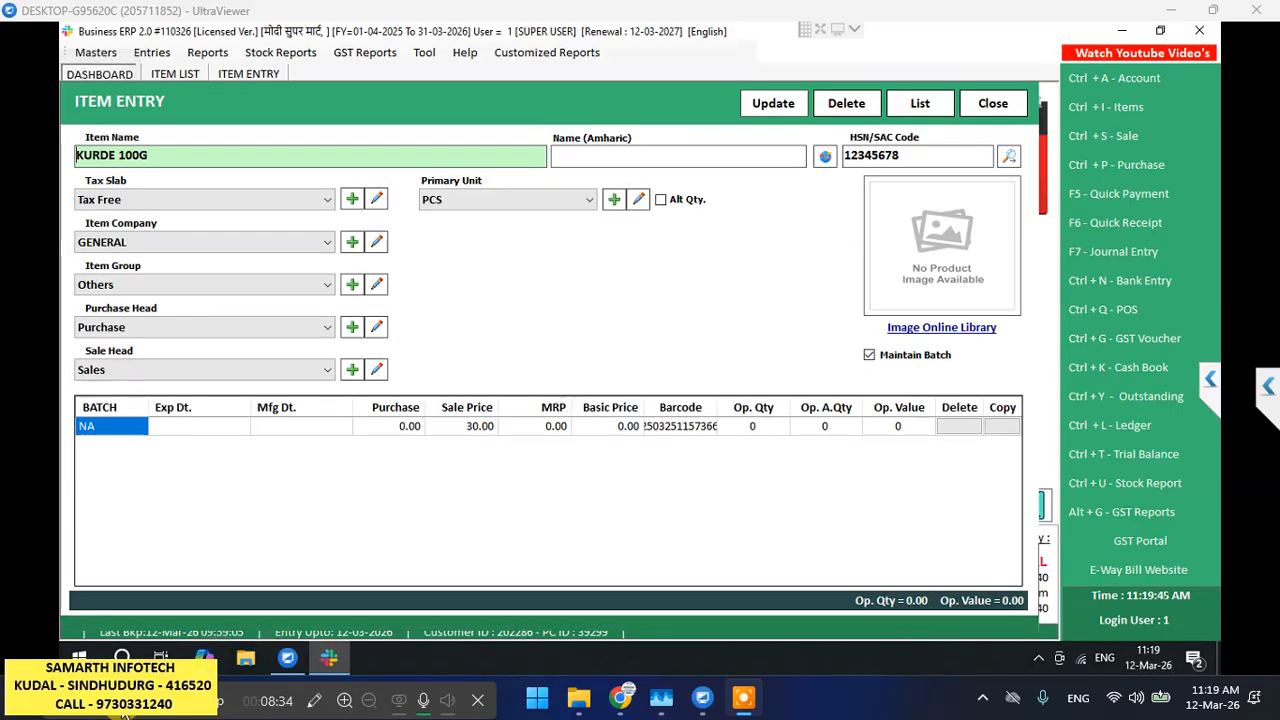
Set the KURDE 100G item's sale price to 35 and its batch expiry date to 12-09-2026
key("Tab")
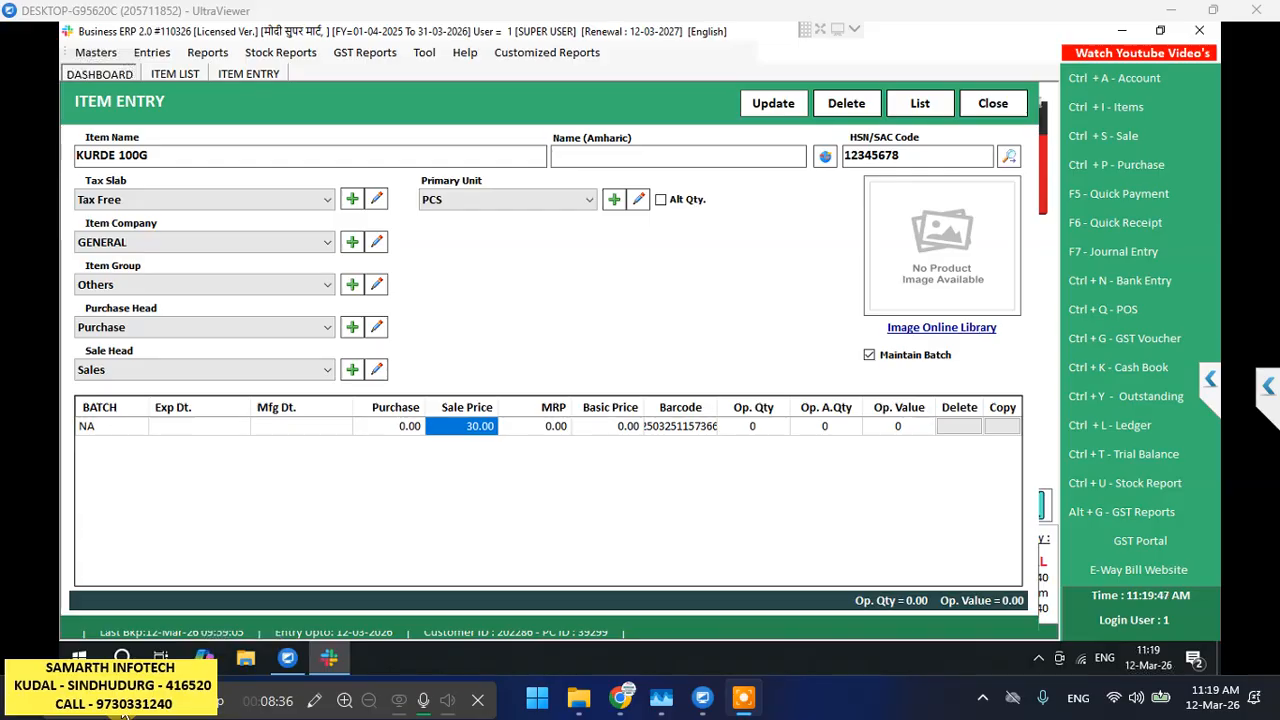
type("35")
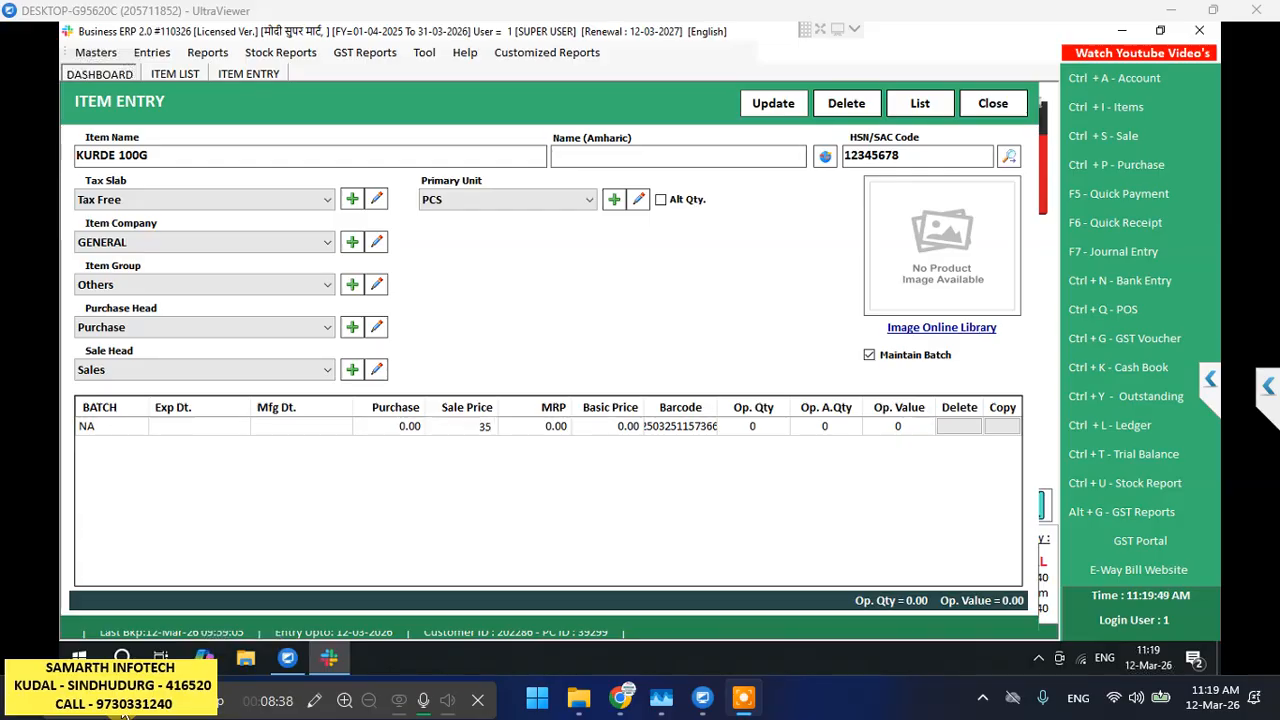
key("Tab")
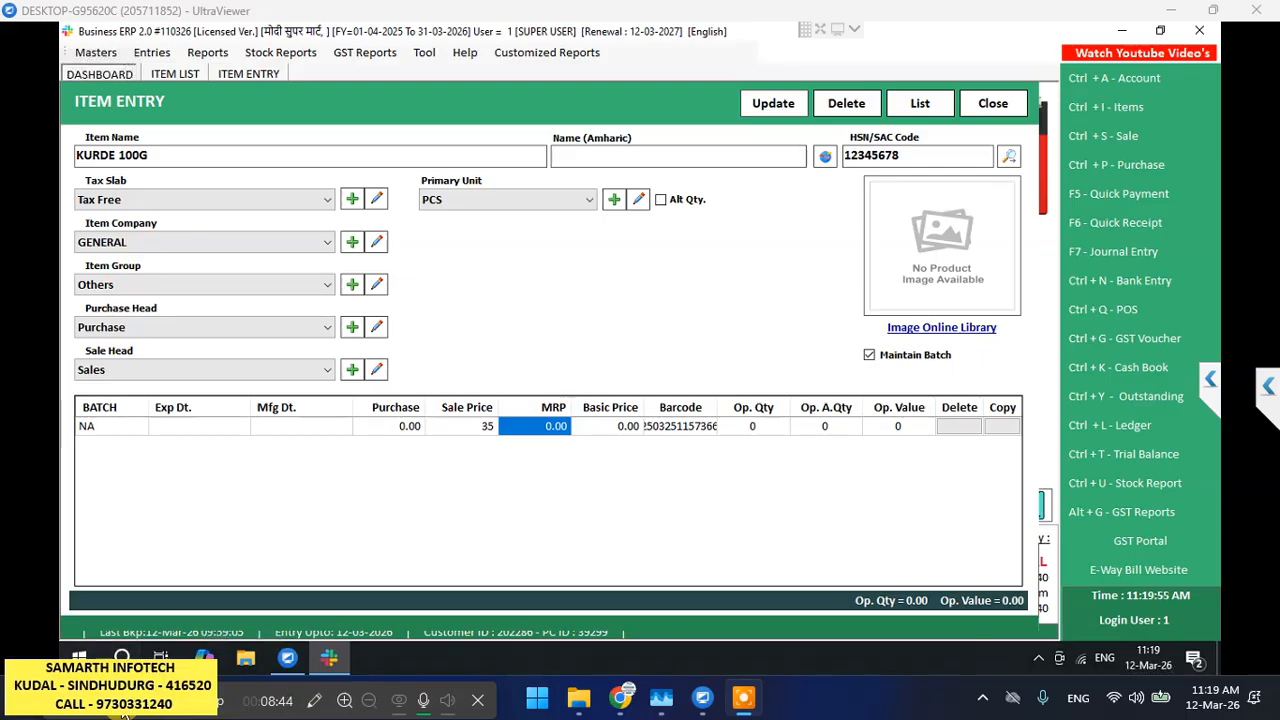
key("Home")
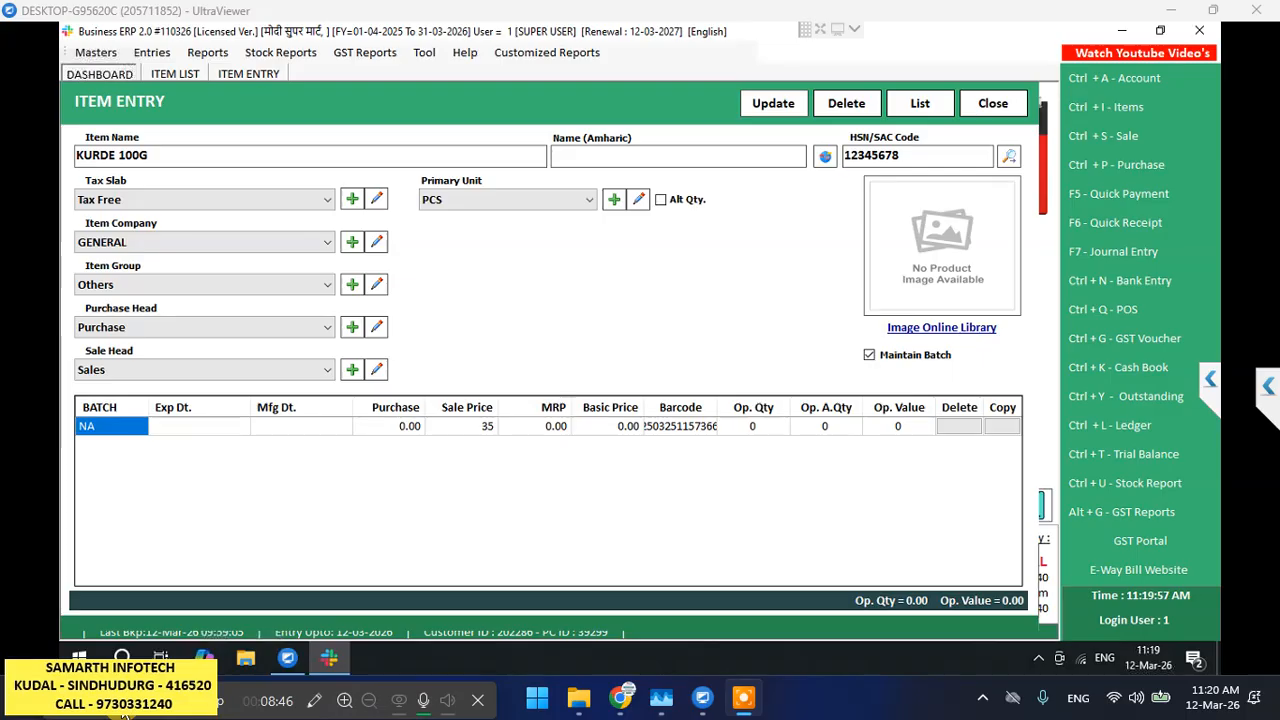
key("Right")
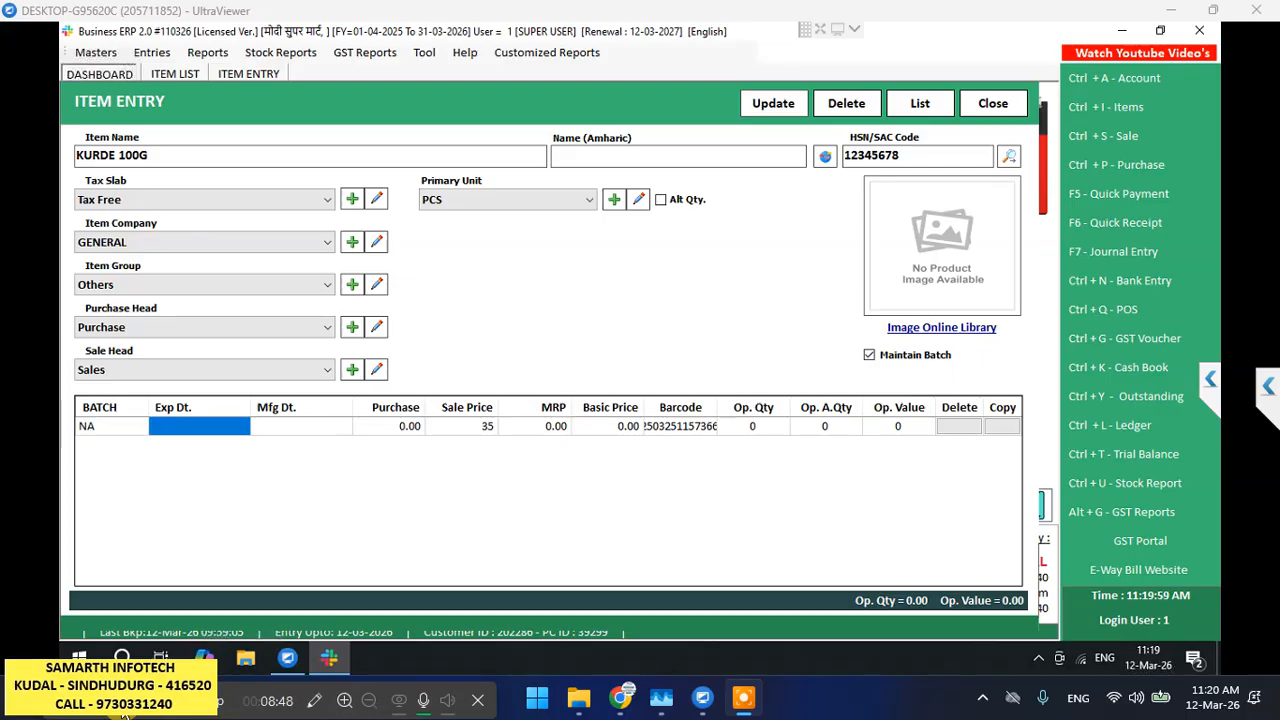
type("1")
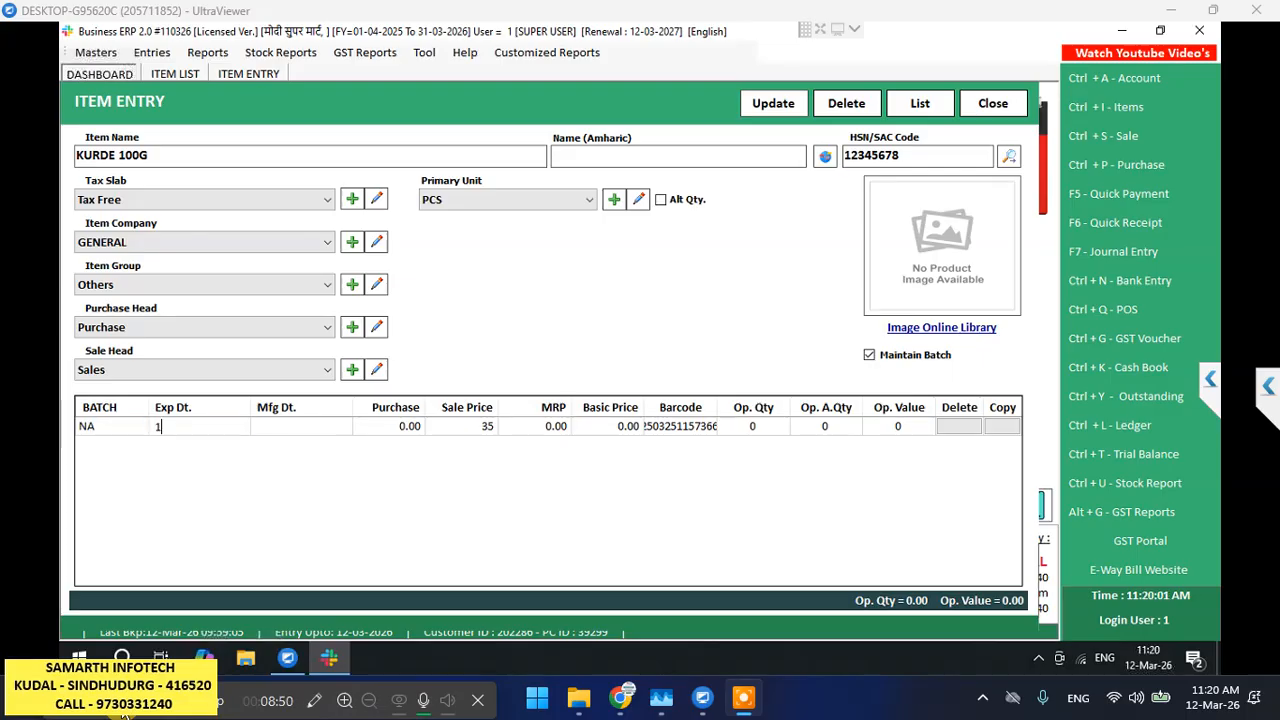
type("2-09-20")
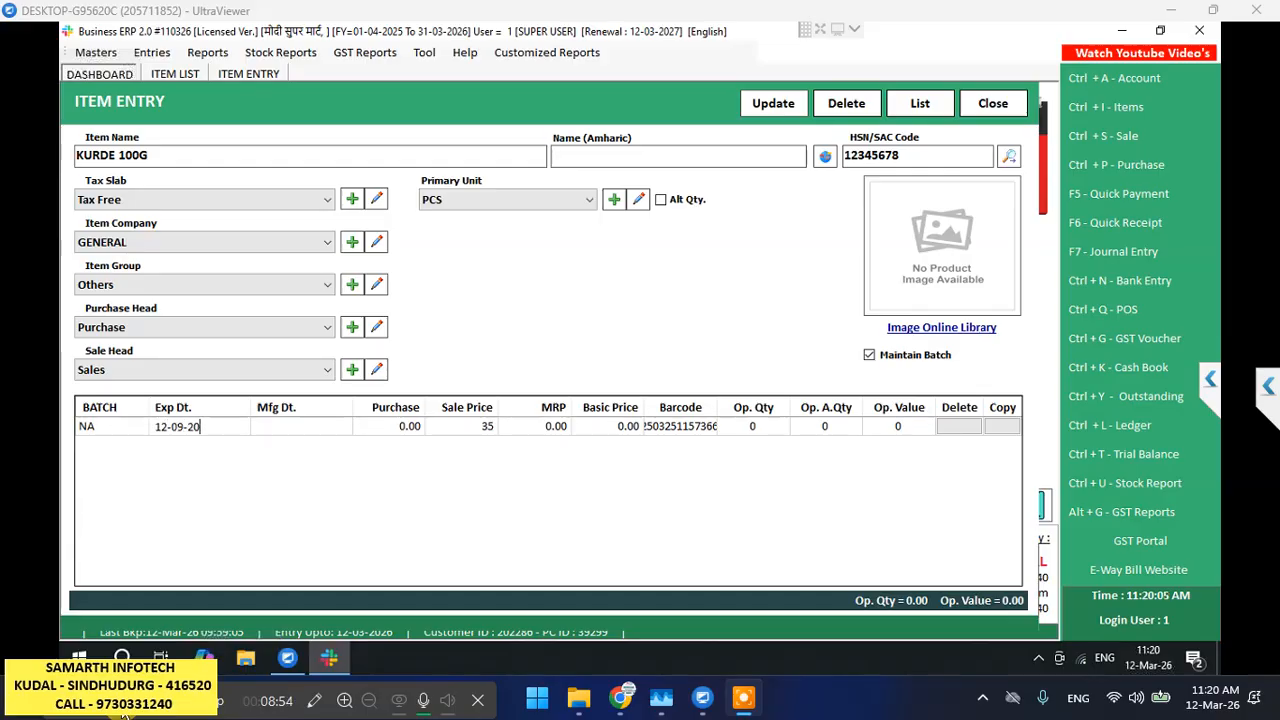
type("26")
key("Tab")
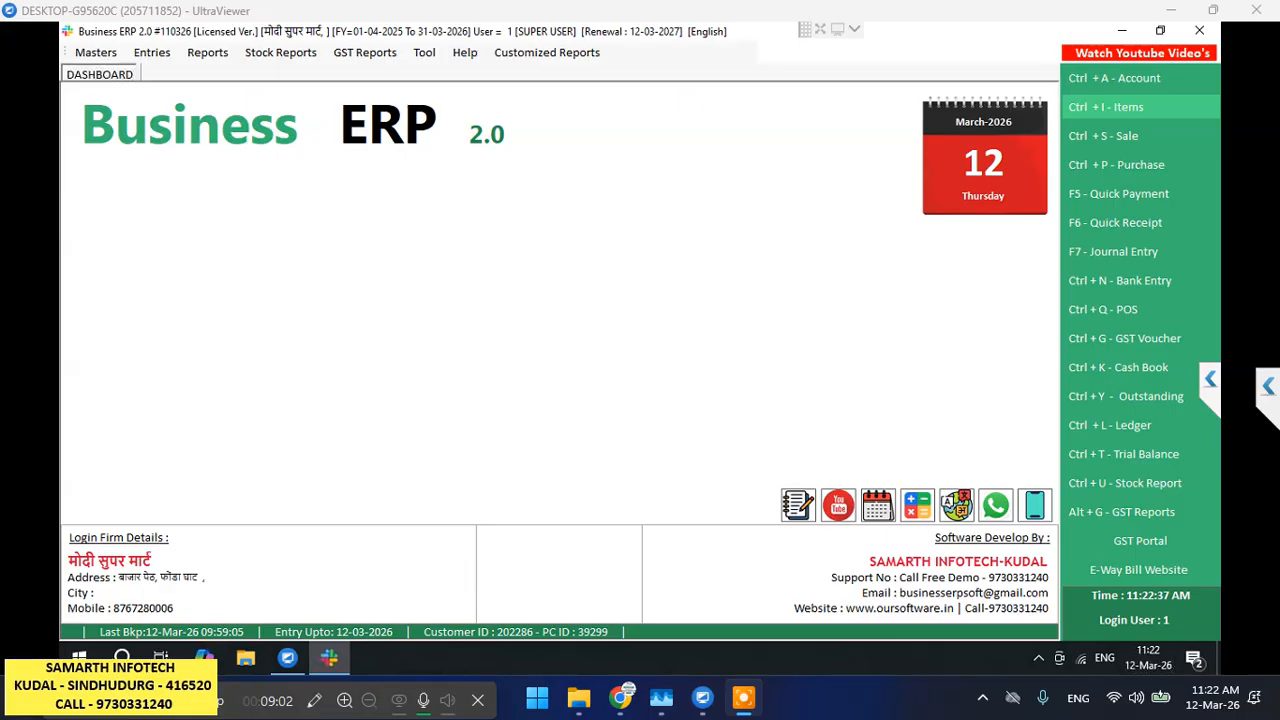
Create a new item from the item list and name it Gahu Atta 1 Kg
key("ctrl+i")
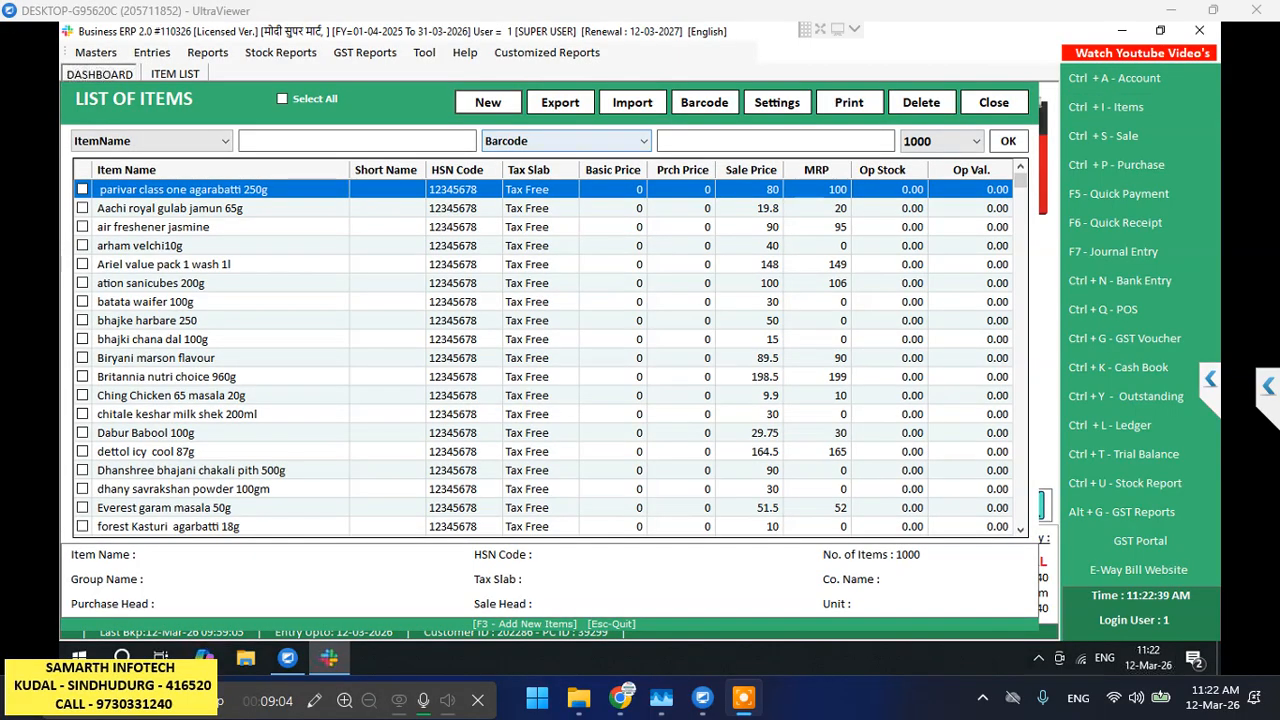
left_click(488, 102)
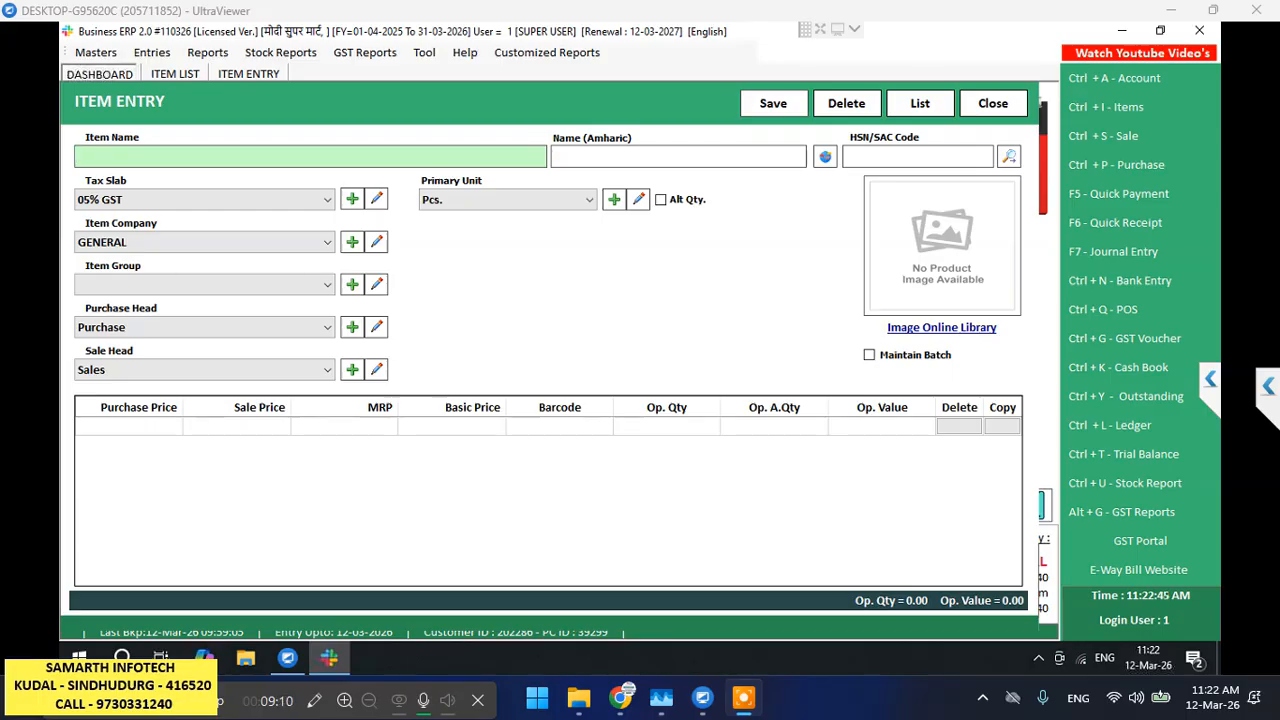
type("gah")
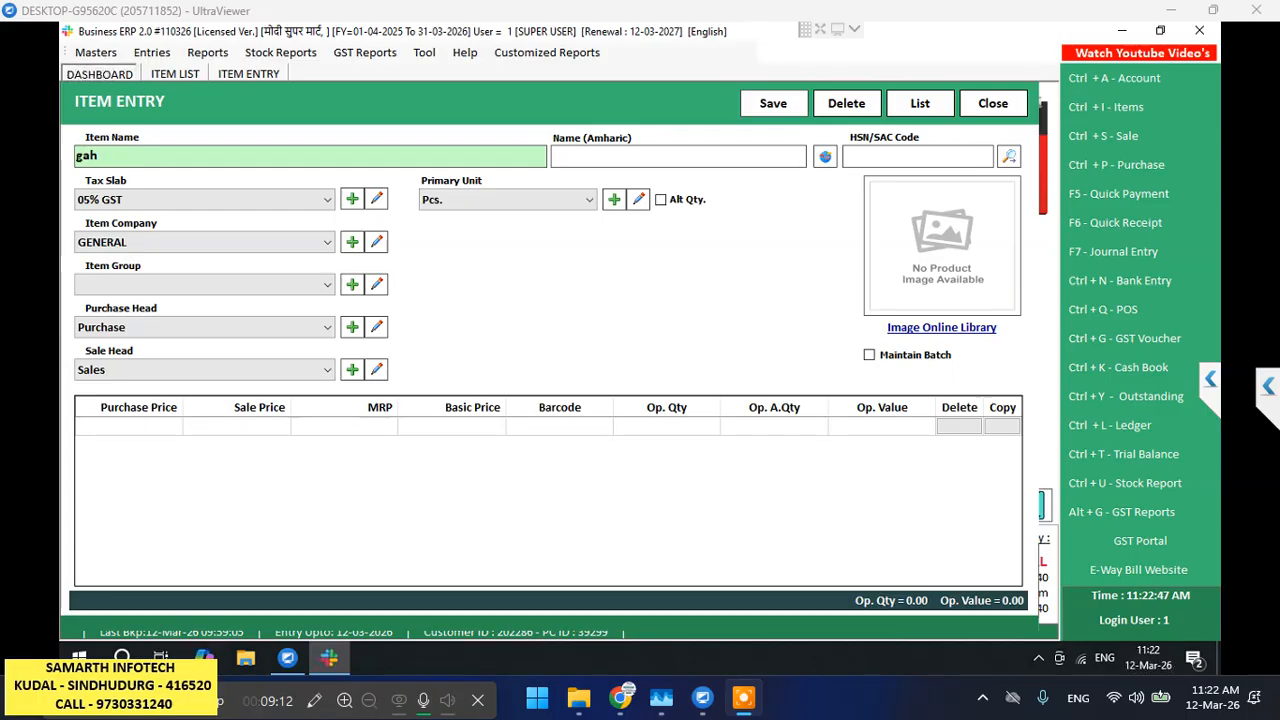
type("u")
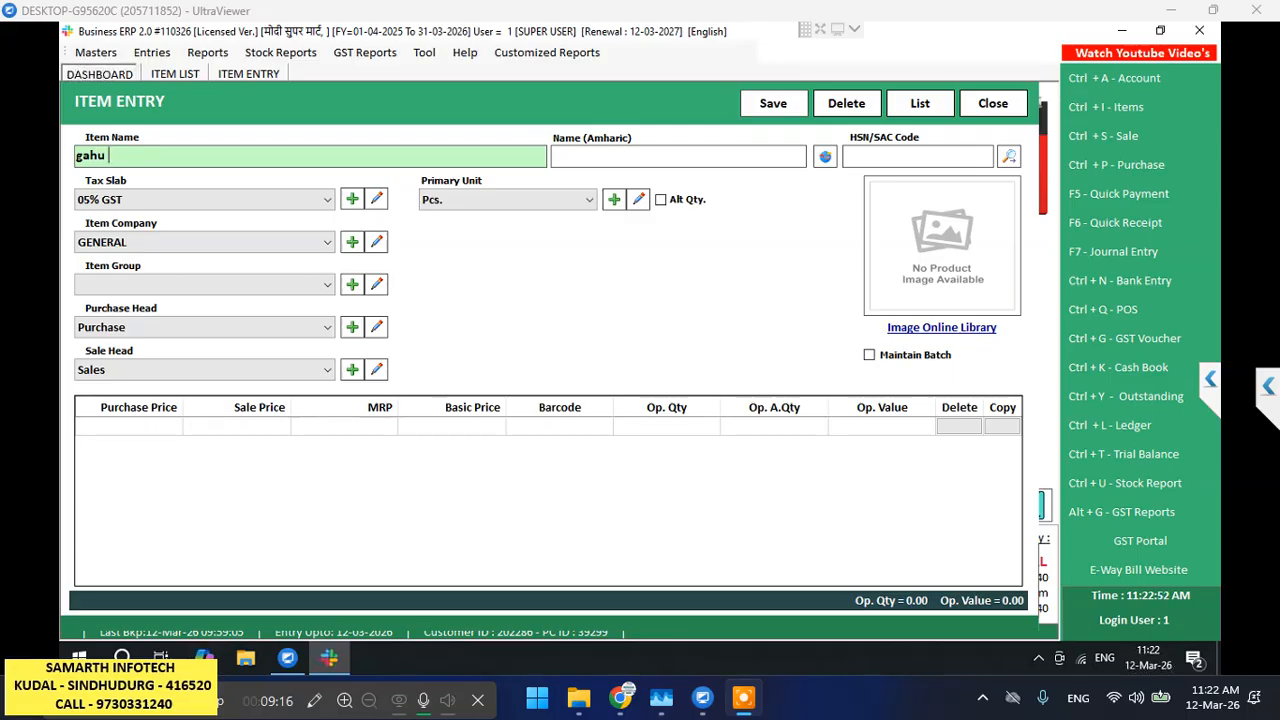
type(" atta")
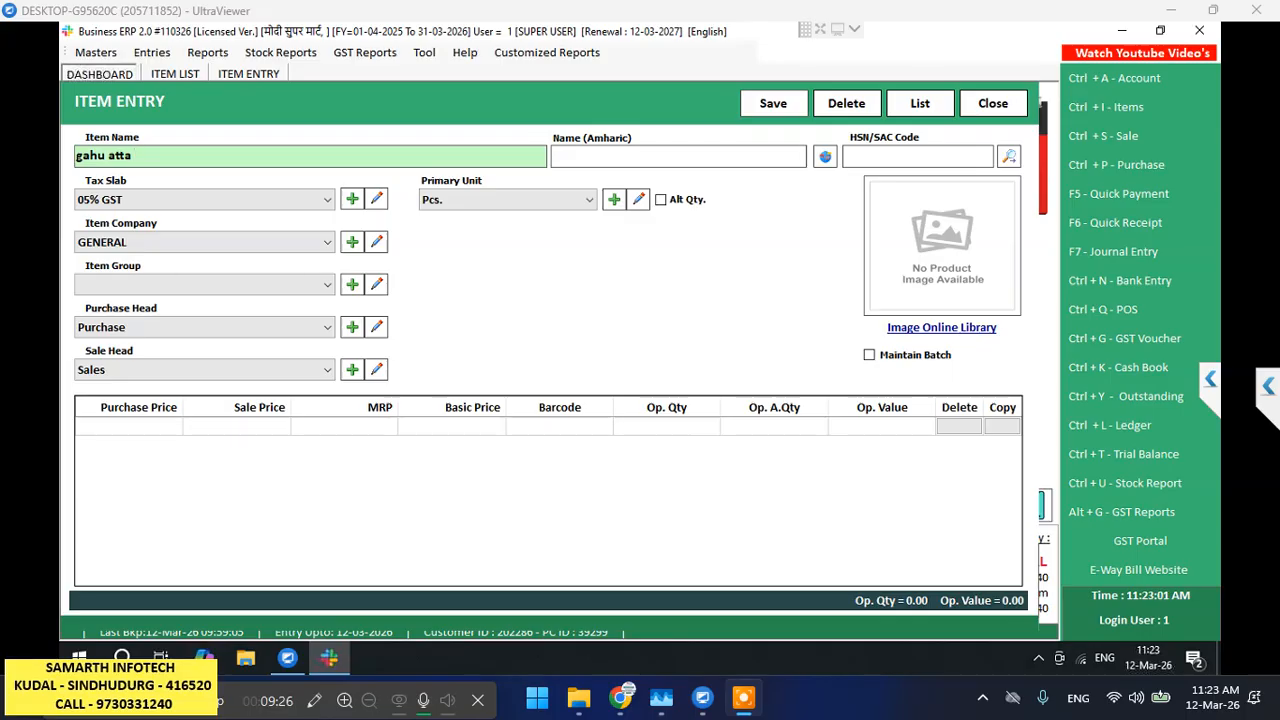
type("1 kg")
key("Return")
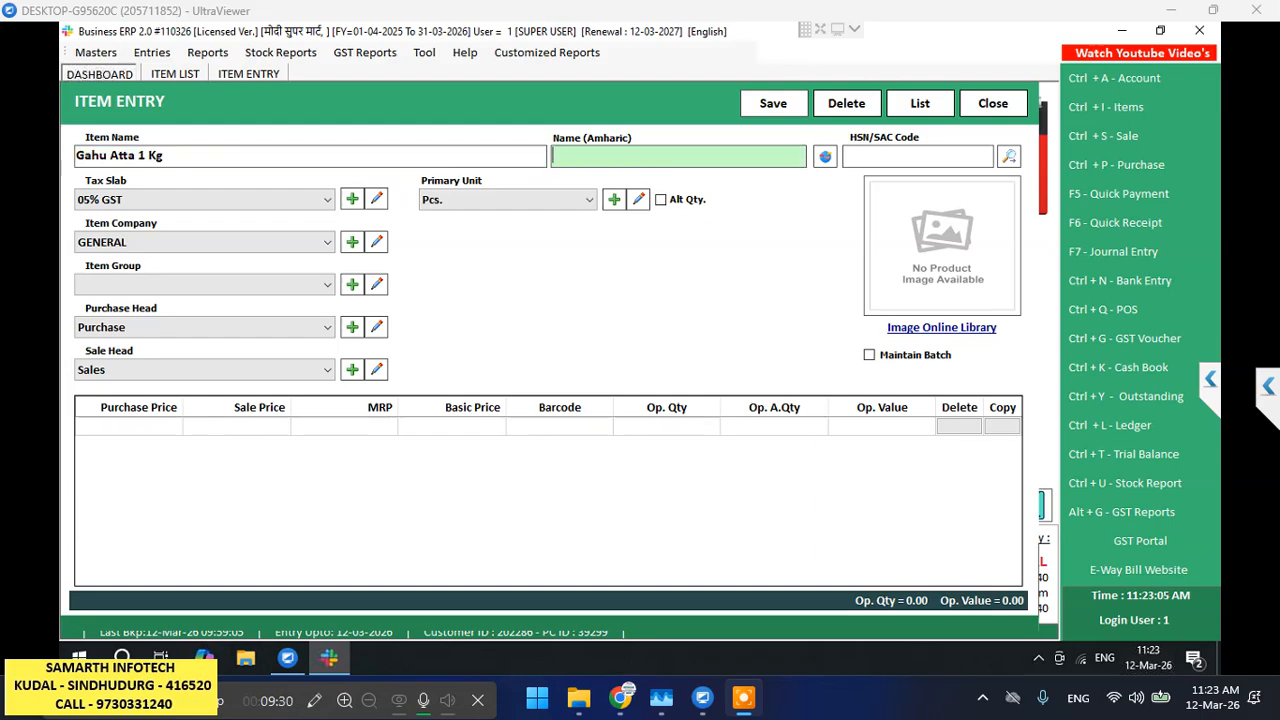
Classify Gahu Atta 1 Kg as Tax Free under company GENERAL and item group Salt, with batch maintenance enabled
key("Return")
key("Return")
key("Return")
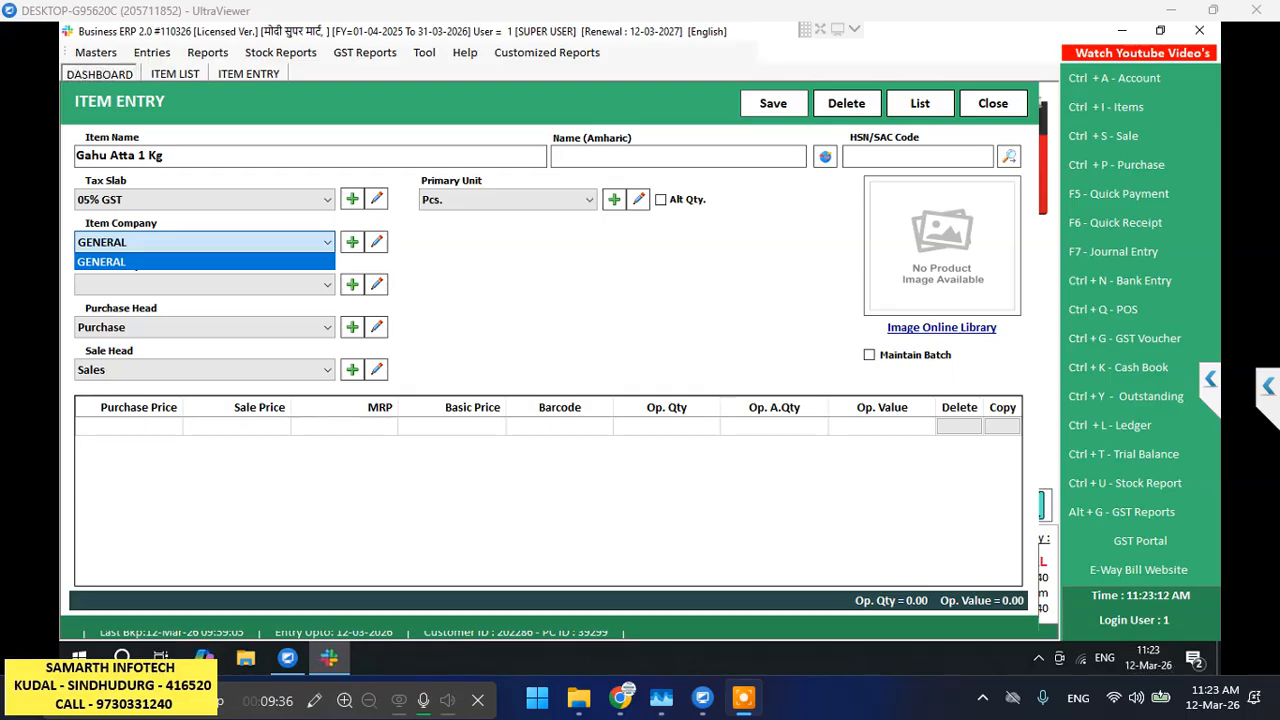
key("Return")
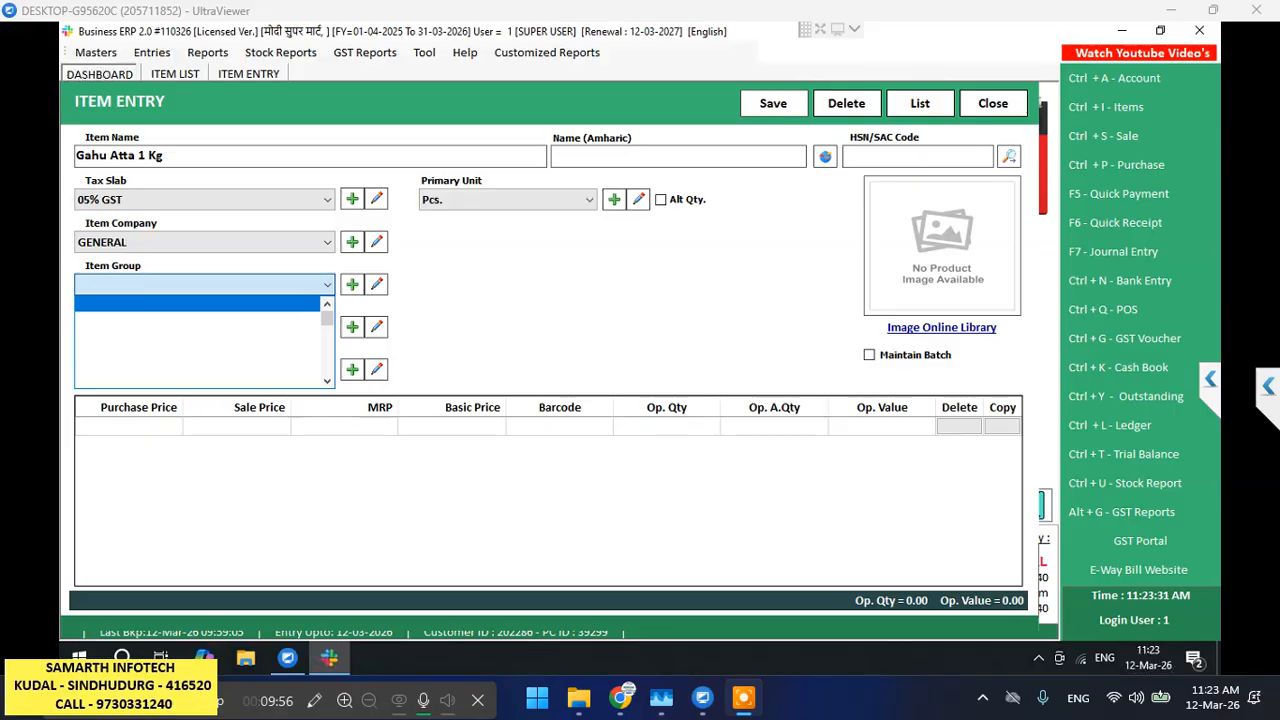
key("Escape")
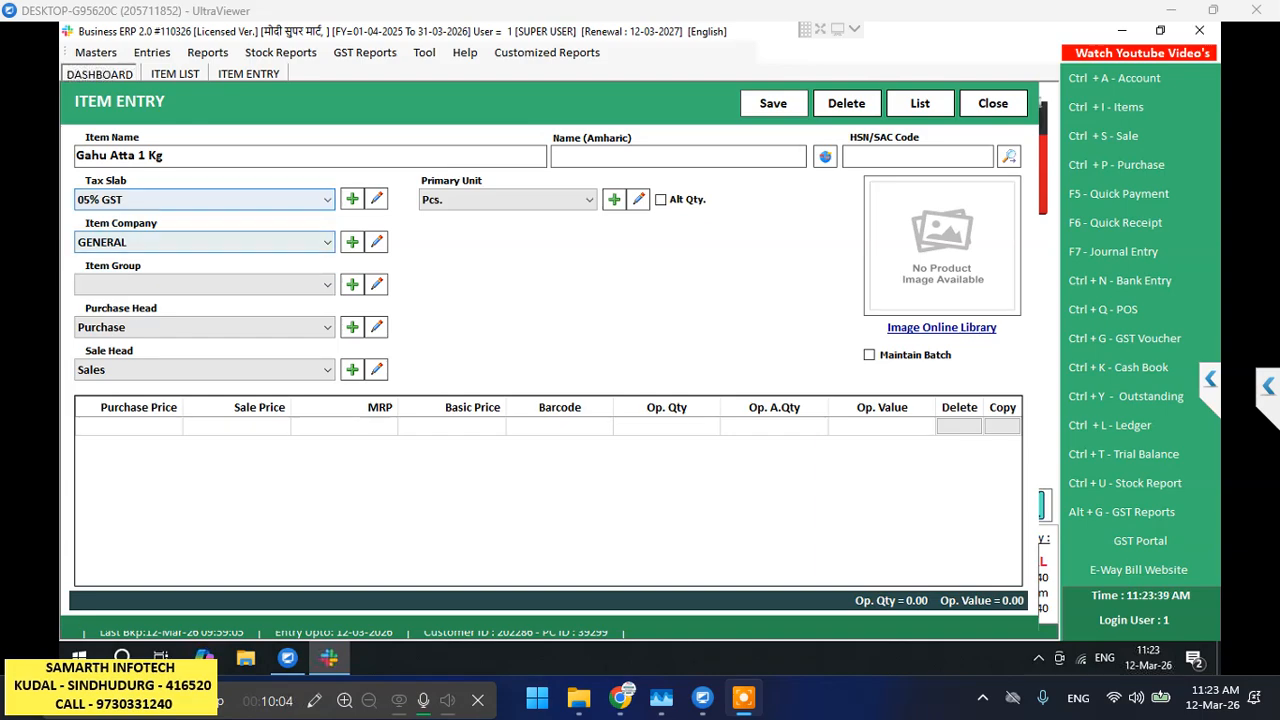
double_click(204, 200)
left_click(204, 200)
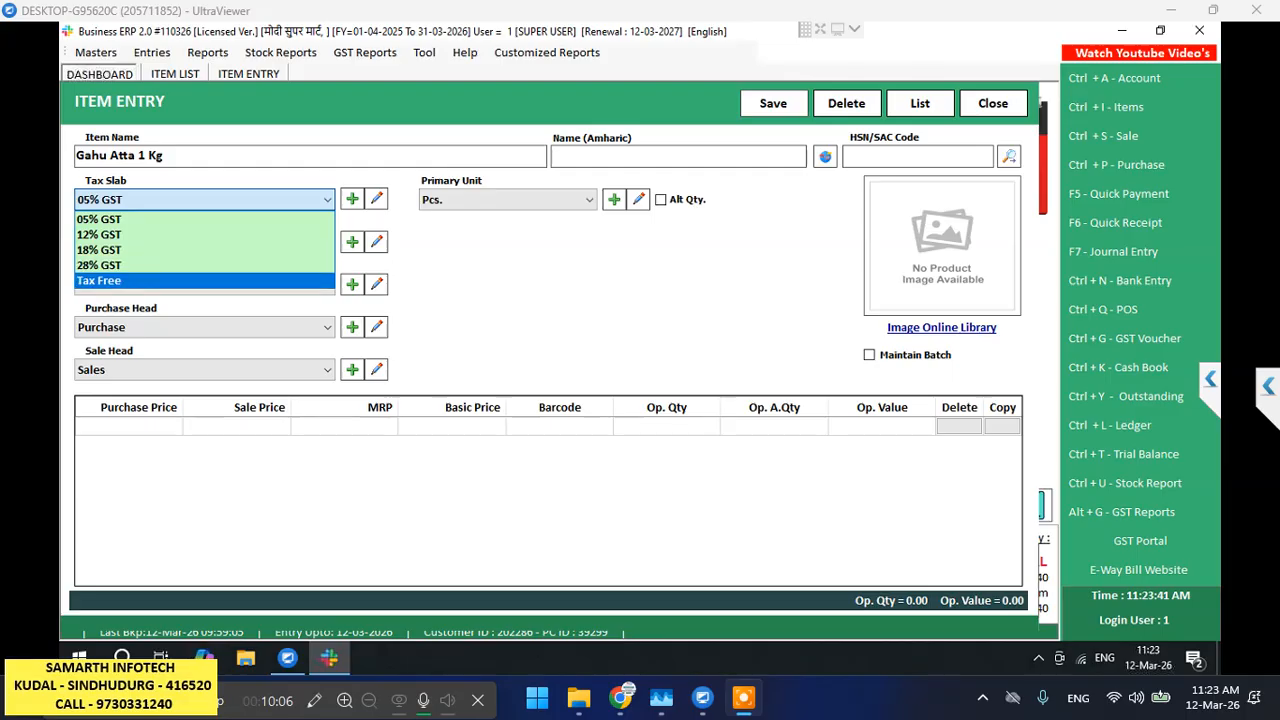
key("Return")
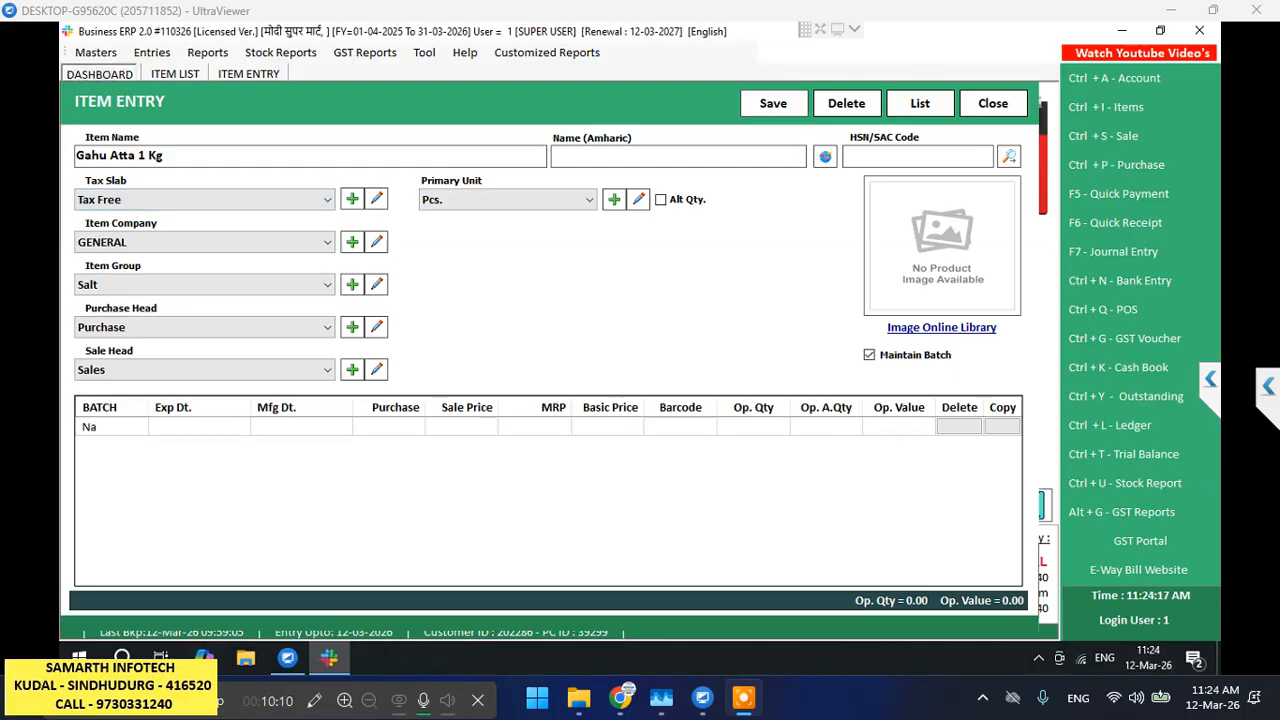
Name the item's batch NA and set its expiry date to 12-07-2026
key("BackSpace")
type("A")
key("Return")
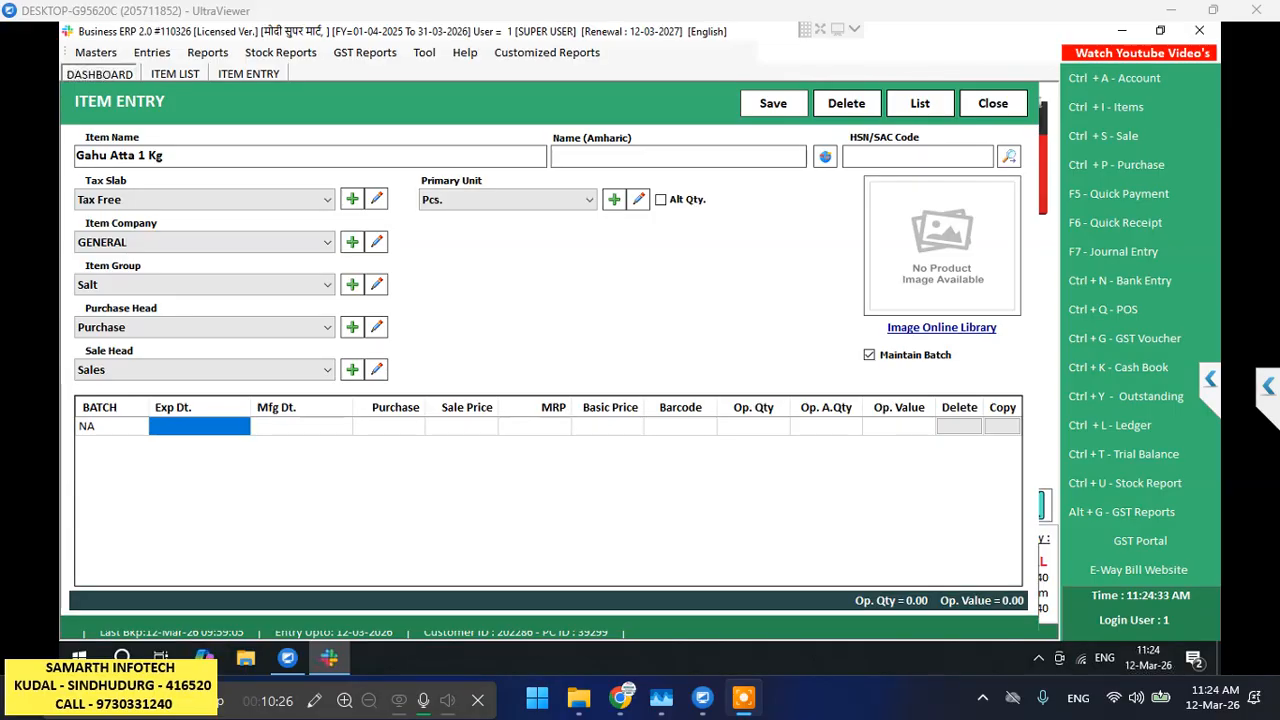
type("12-07-2026")
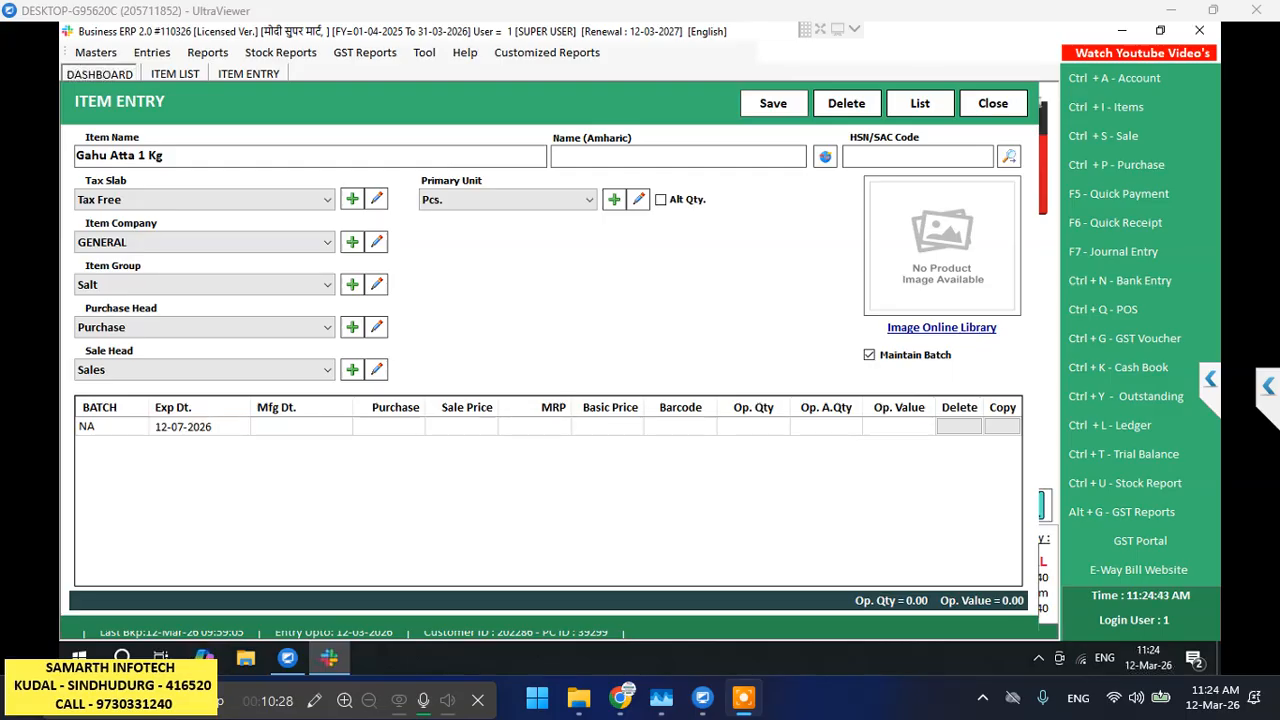
key("Return")
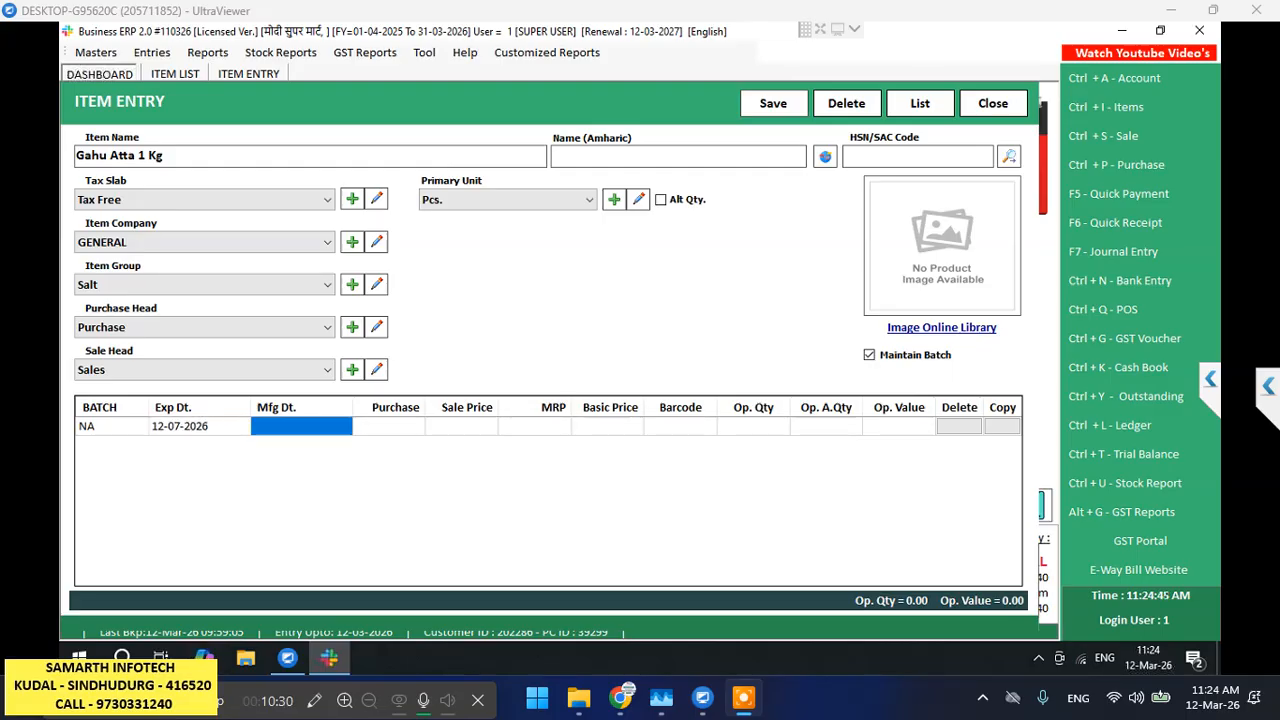
Set the NA batch's manufacturing date to 12-03-2026
type("12-03=1")
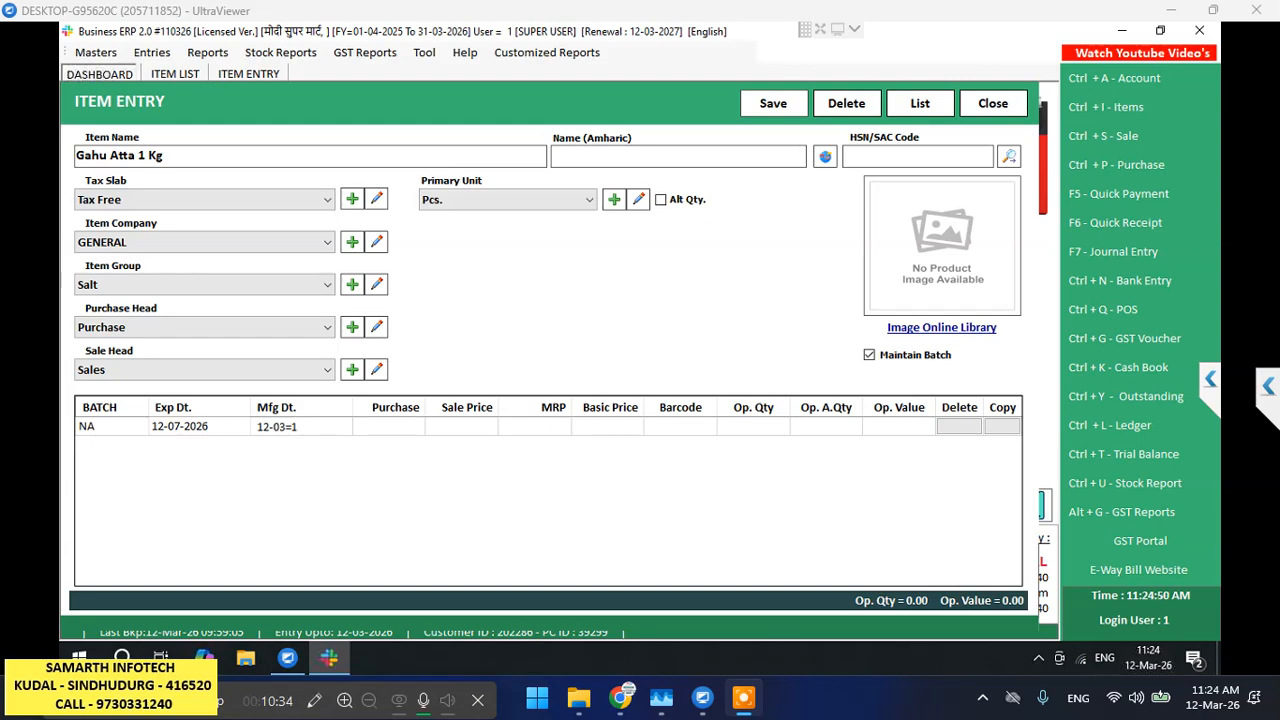
key("BackSpace")
key("BackSpace")
type("-2026")
key("Return")
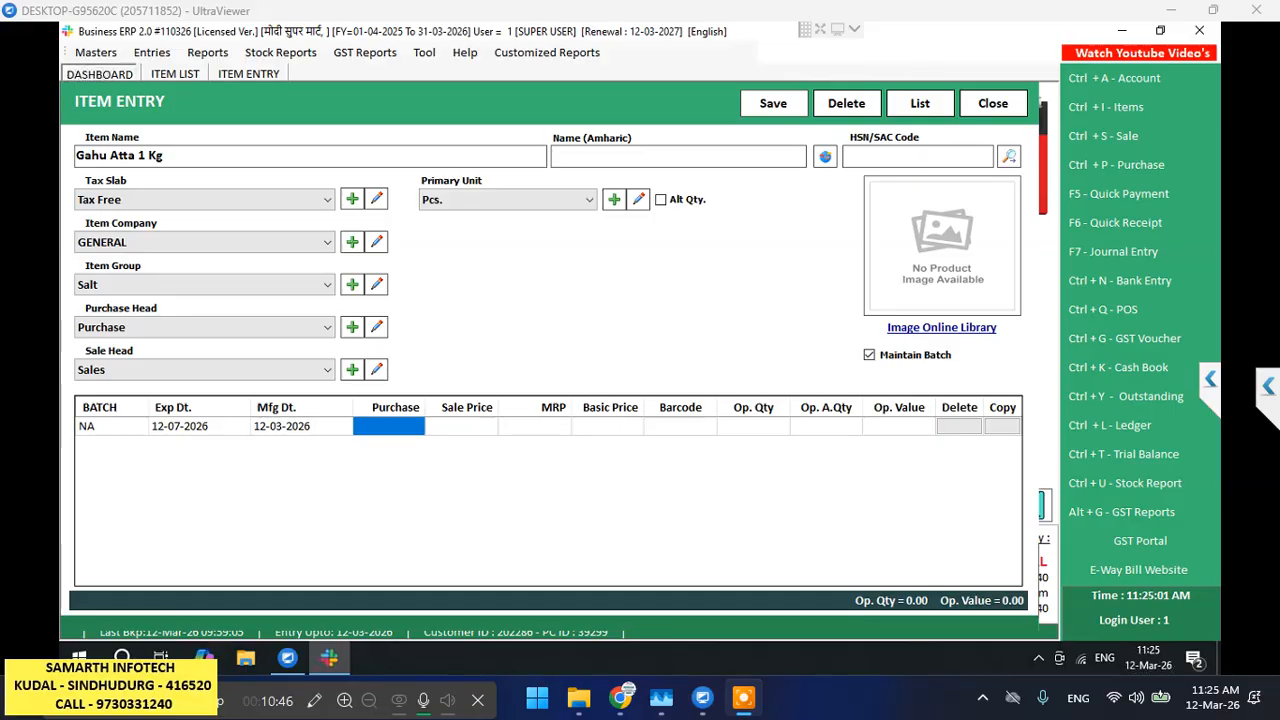
Set the NA batch's sale price to 30 and its MRP to 35
key("Return")
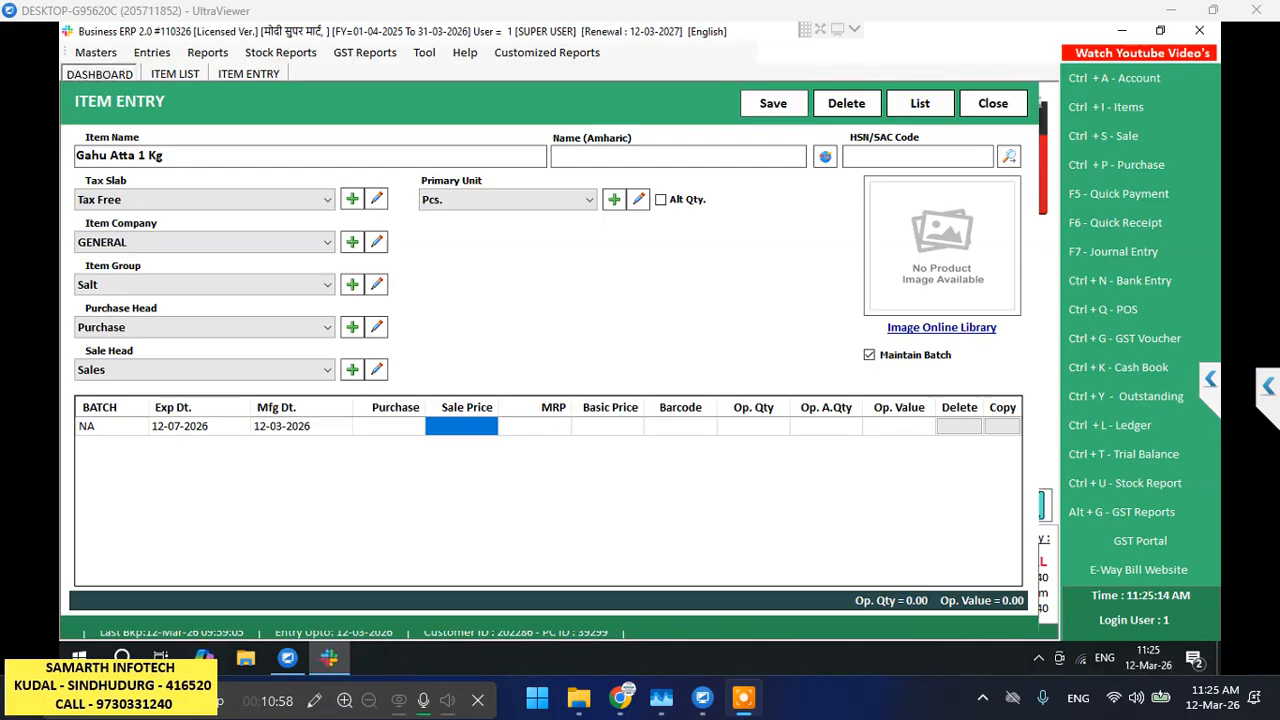
type("30")
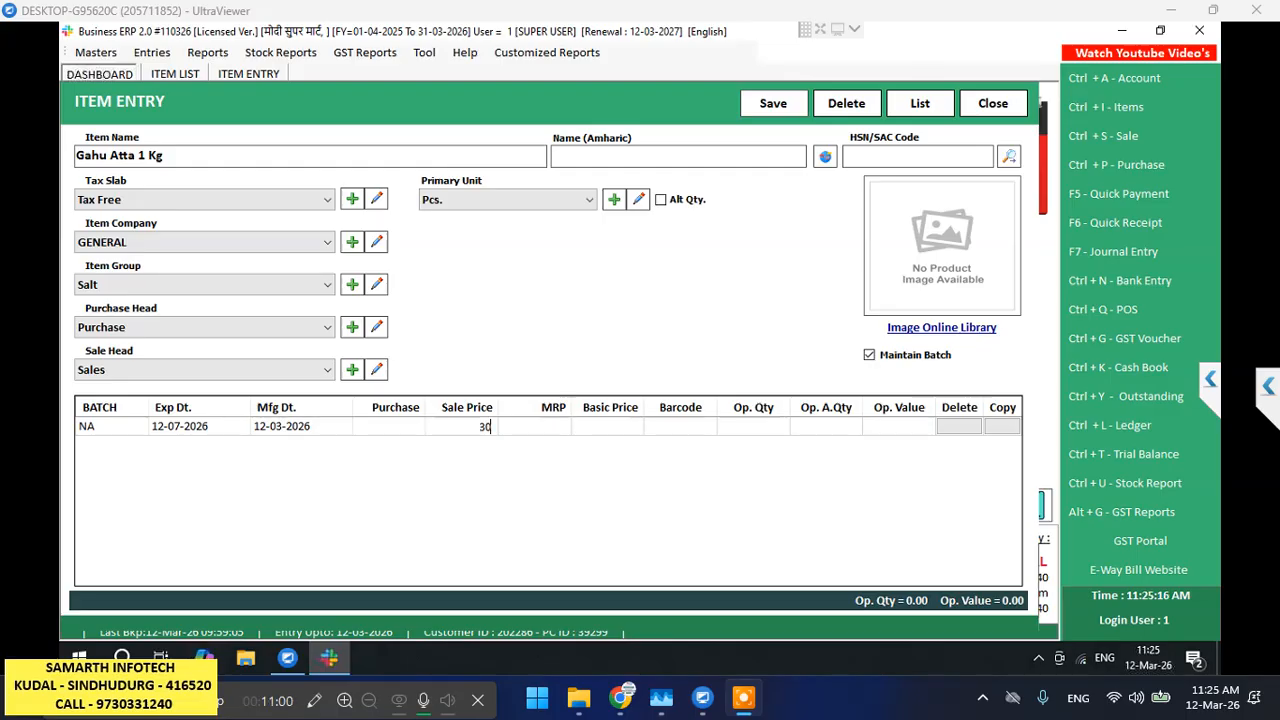
key("Return")
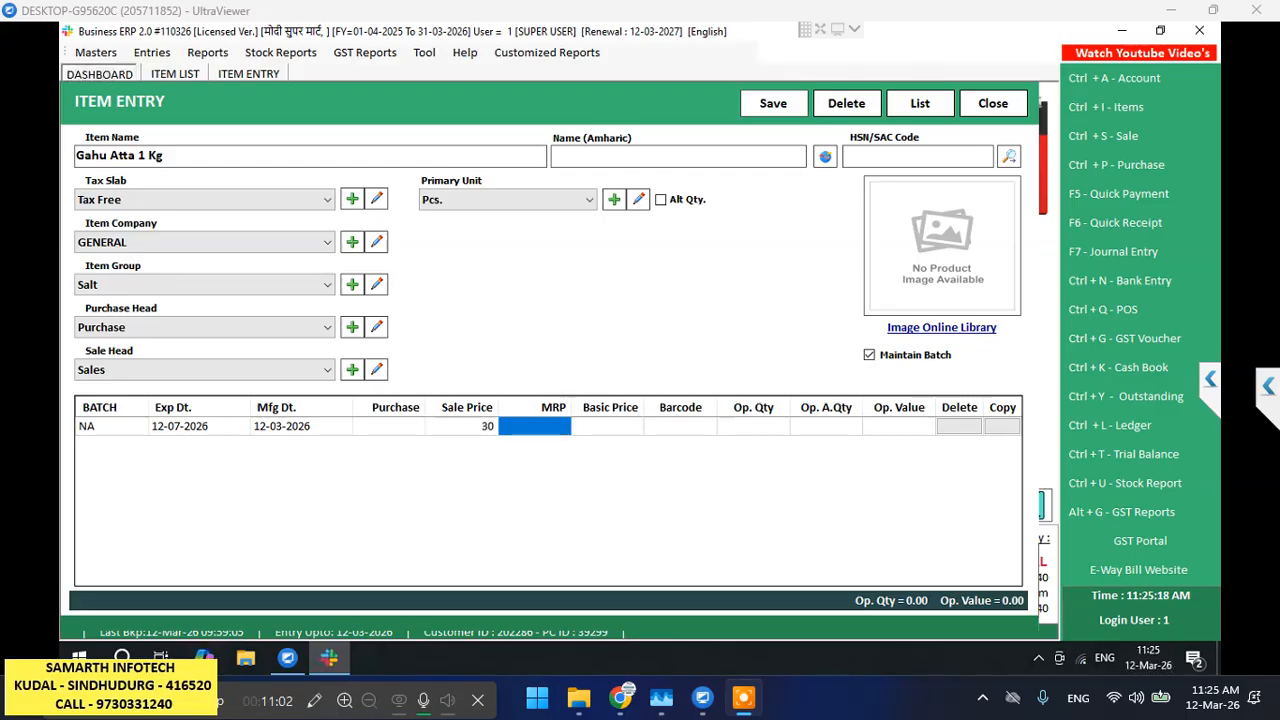
type("35")
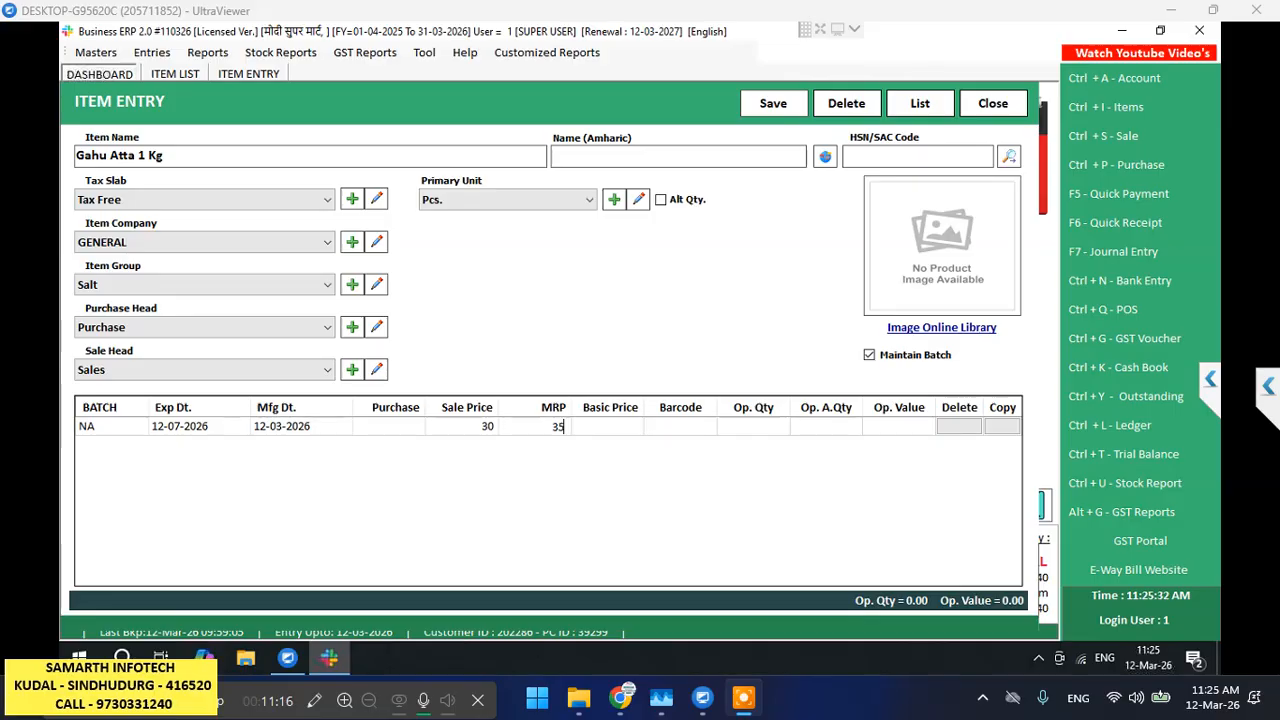
key("Return")
key("Return")
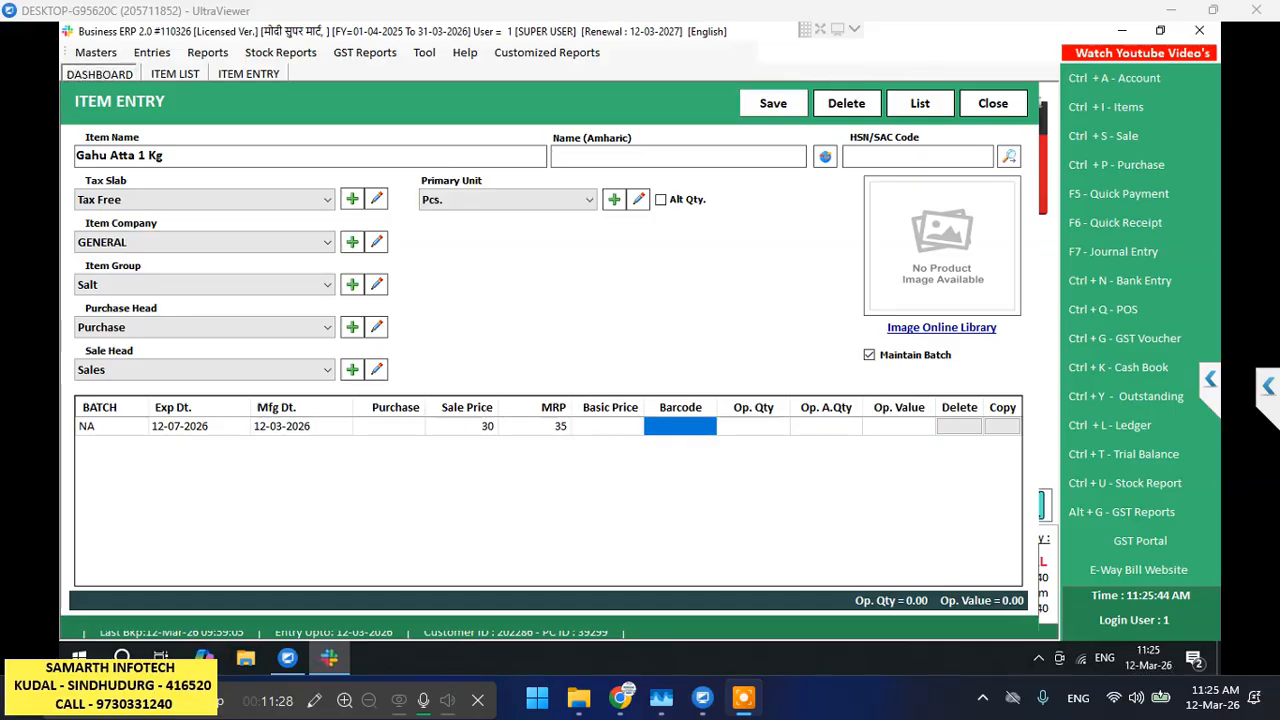
Save Gahu Atta 1 Kg, close the item entry and search the item list for gahu
left_click(773, 103)
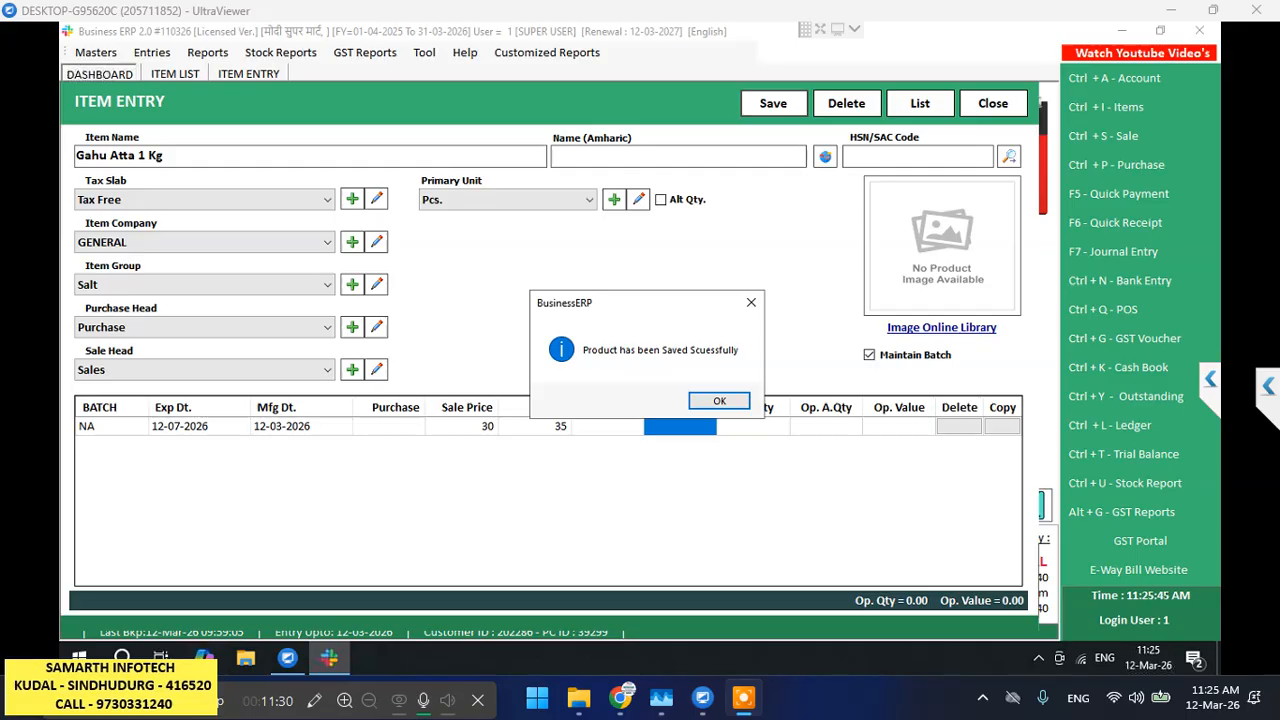
key("Return")
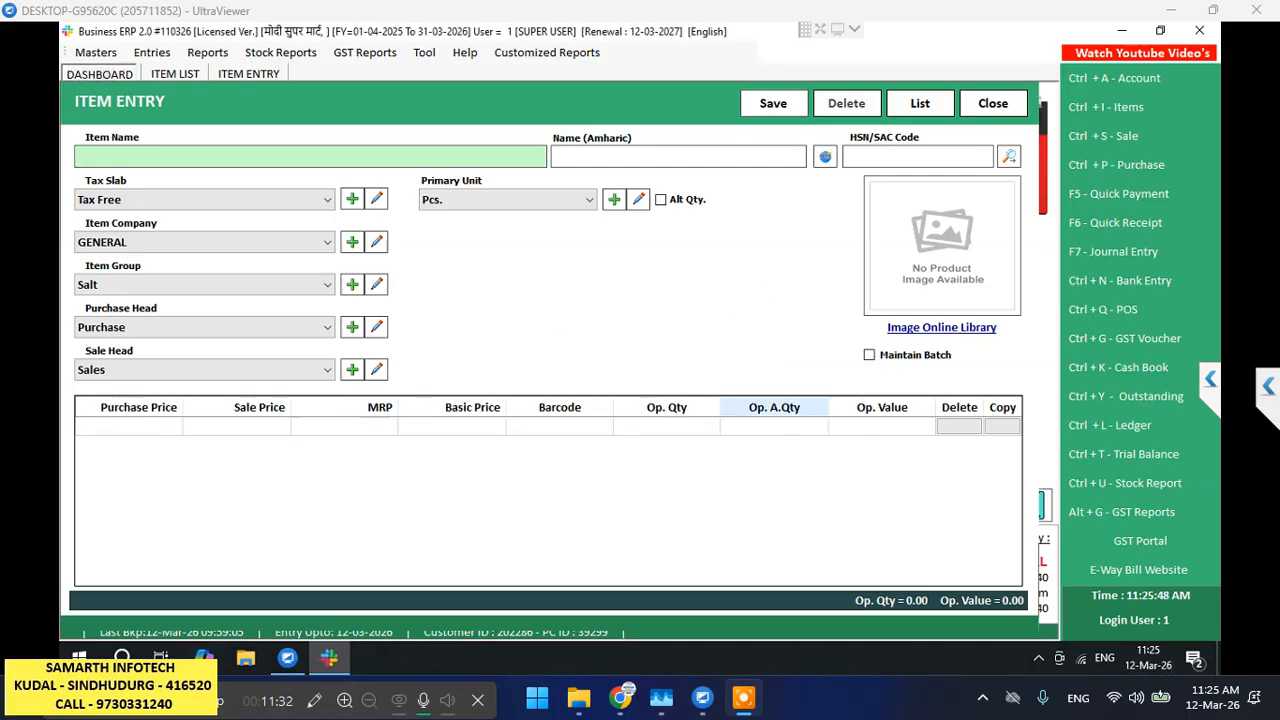
left_click(993, 103)
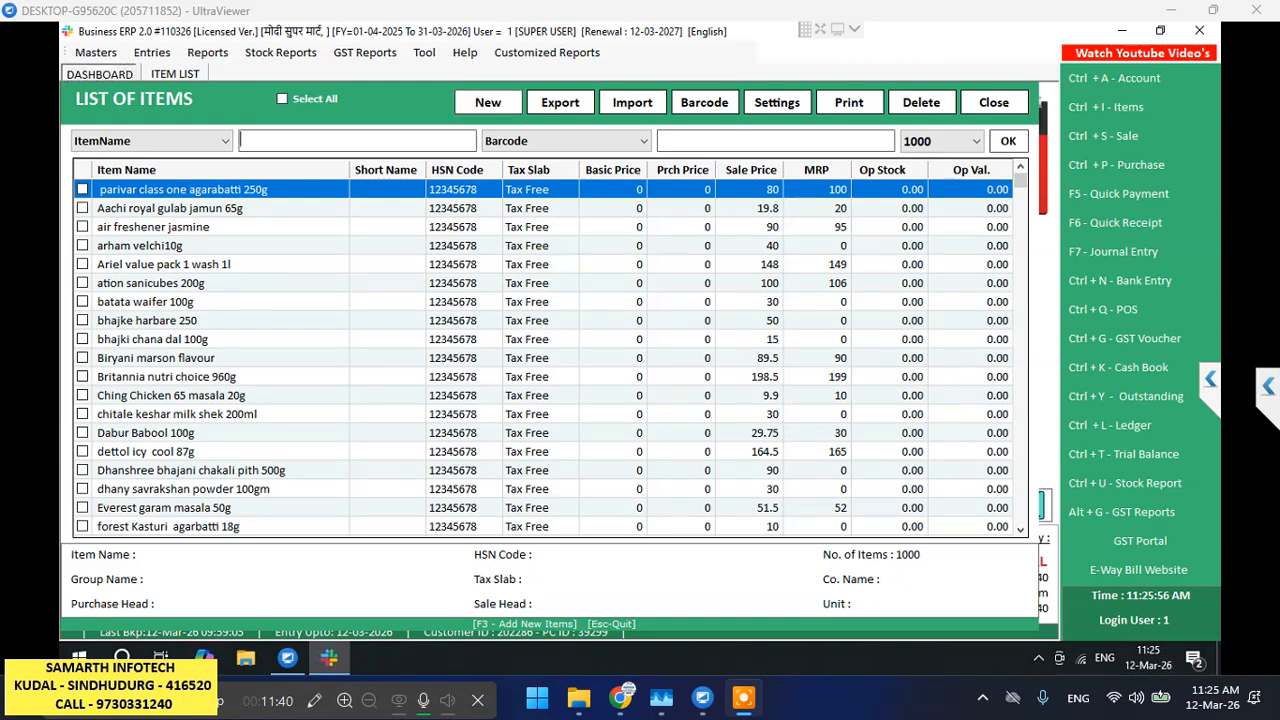
type("gahu")
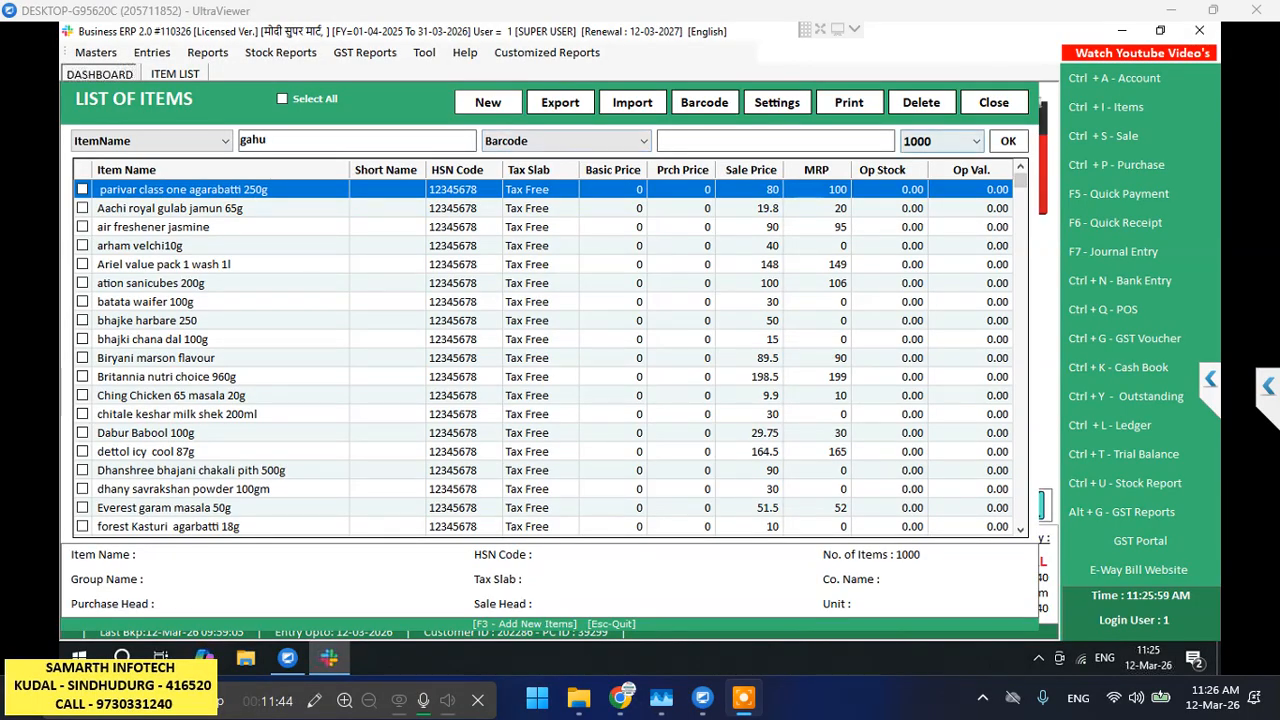
left_click(1008, 141)
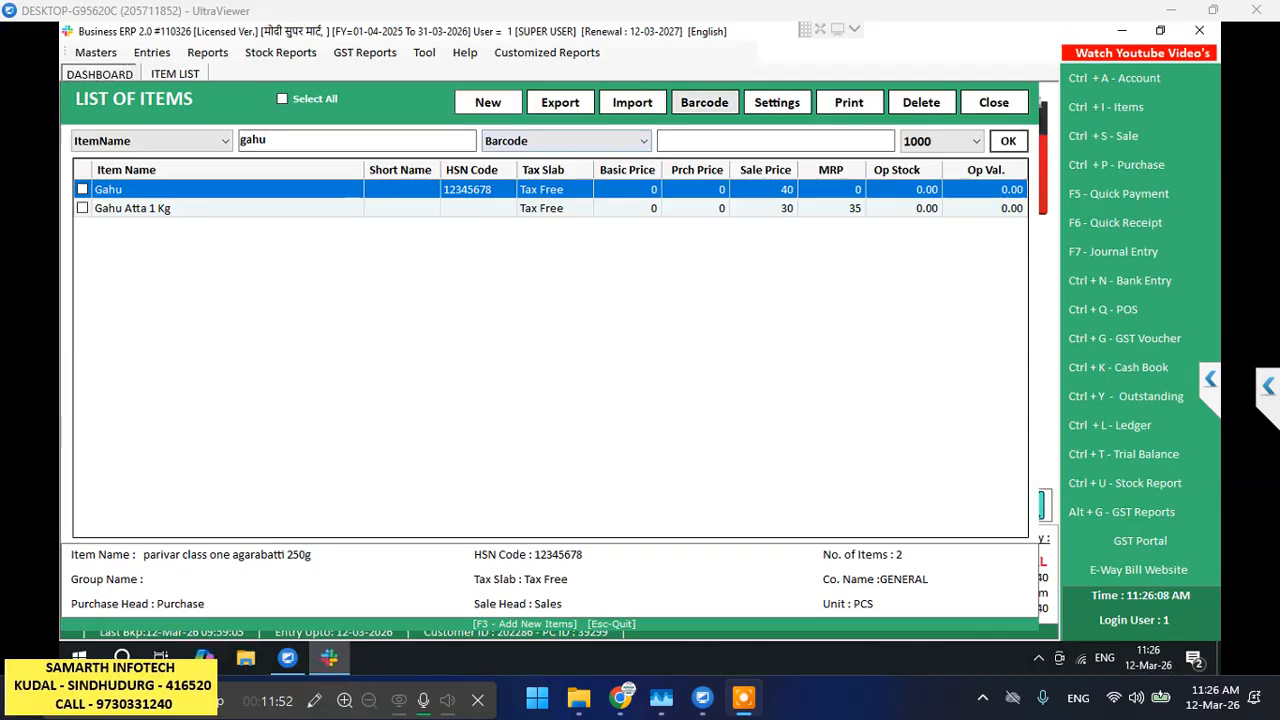
Open barcode label printing, find the gahu items and select Gahu Atta 1 Kg with a label quantity of 1
left_click(704, 102)
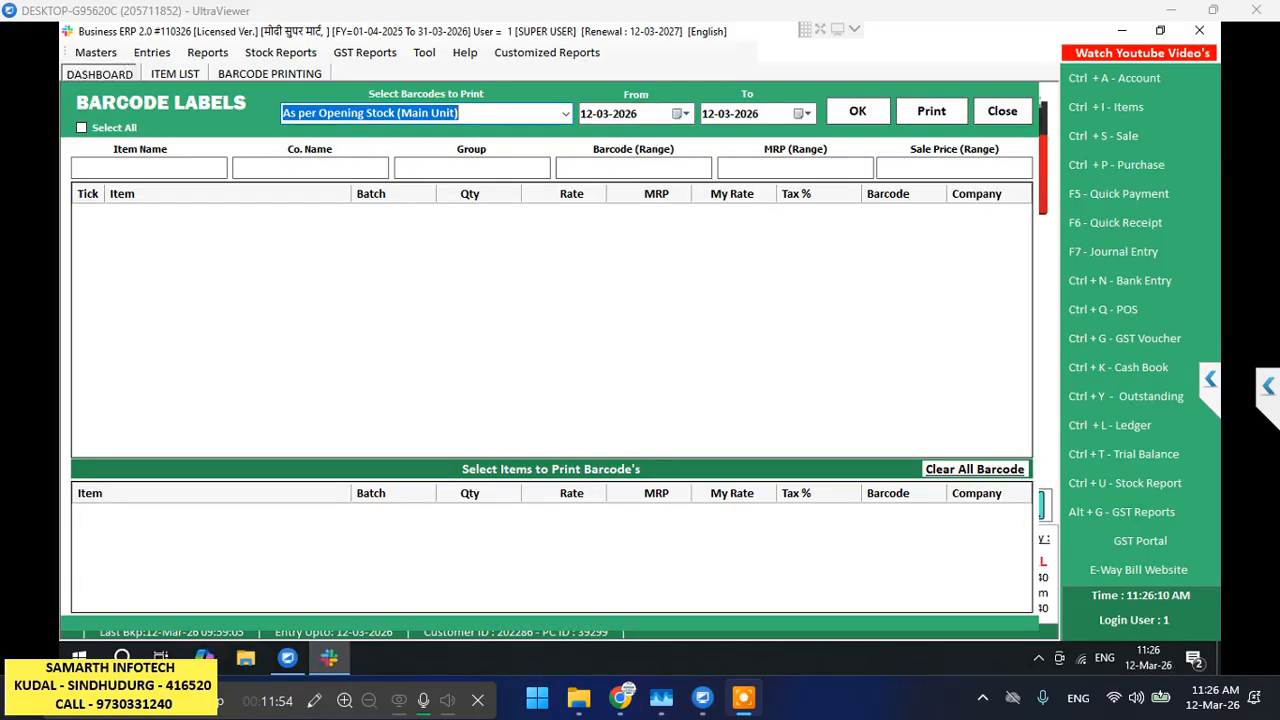
type("gahu")
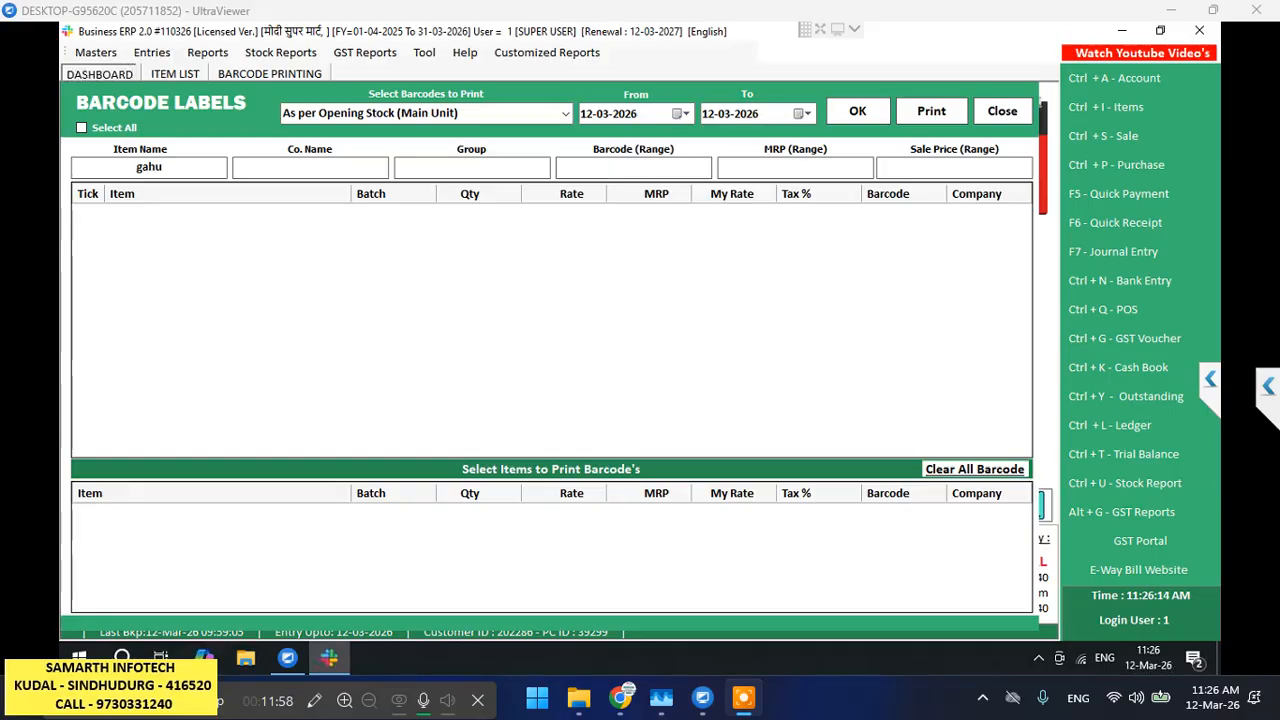
key("Return")
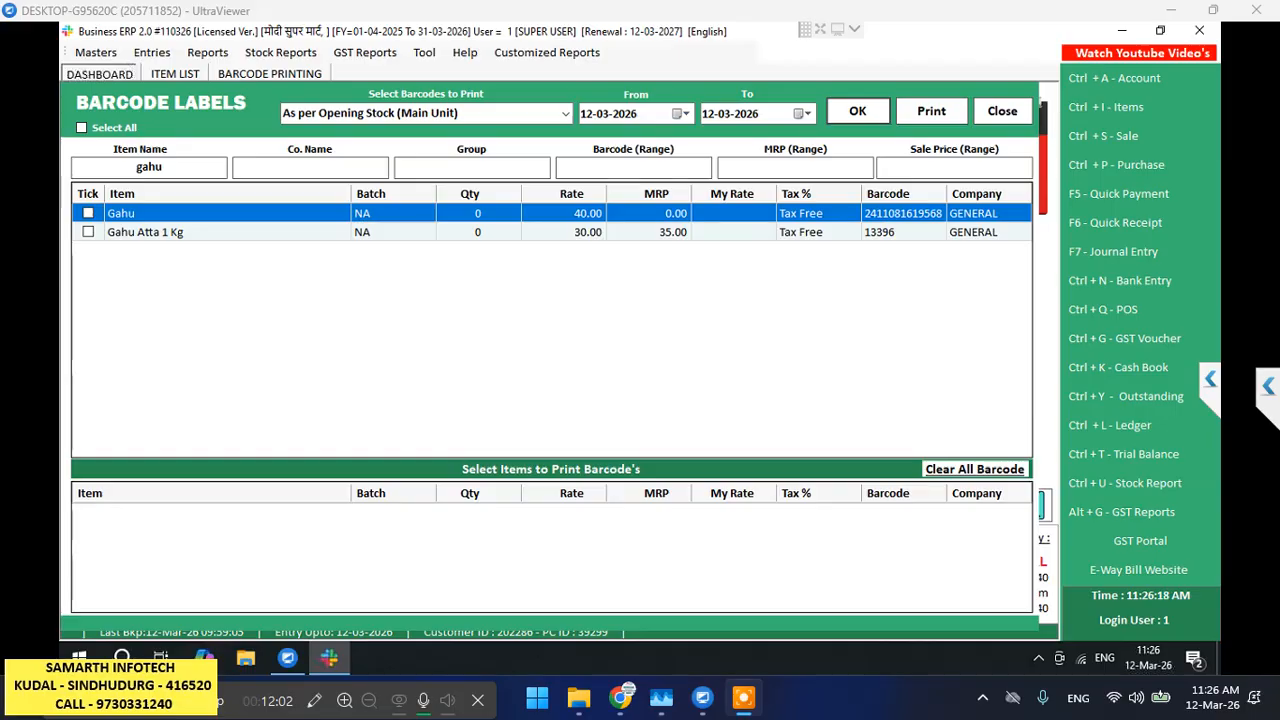
left_click(88, 232)
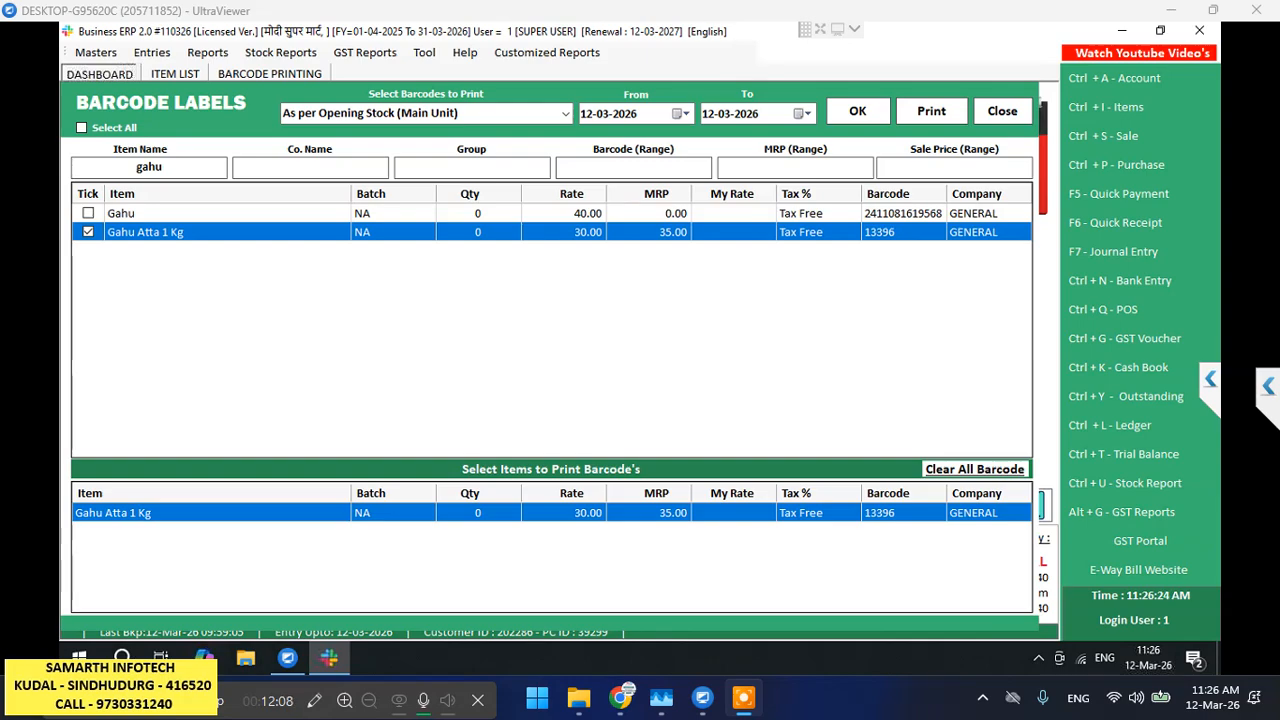
left_click(477, 512)
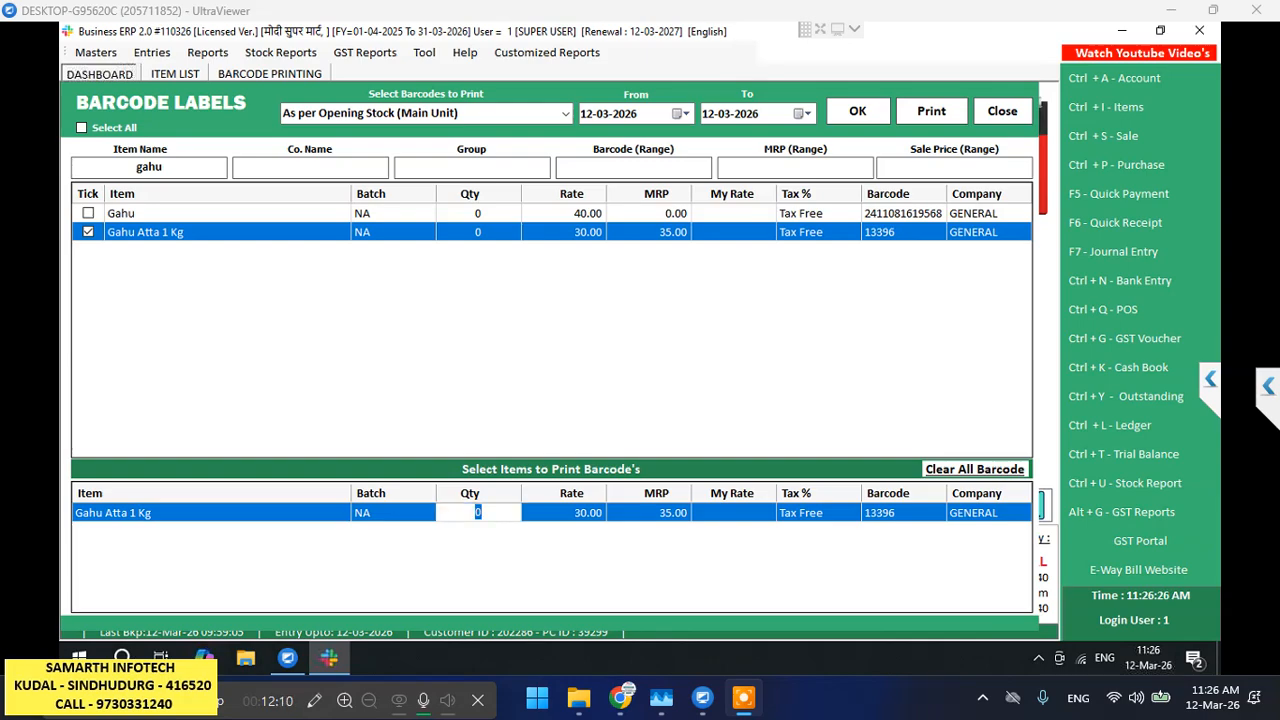
type("1")
key("Return")
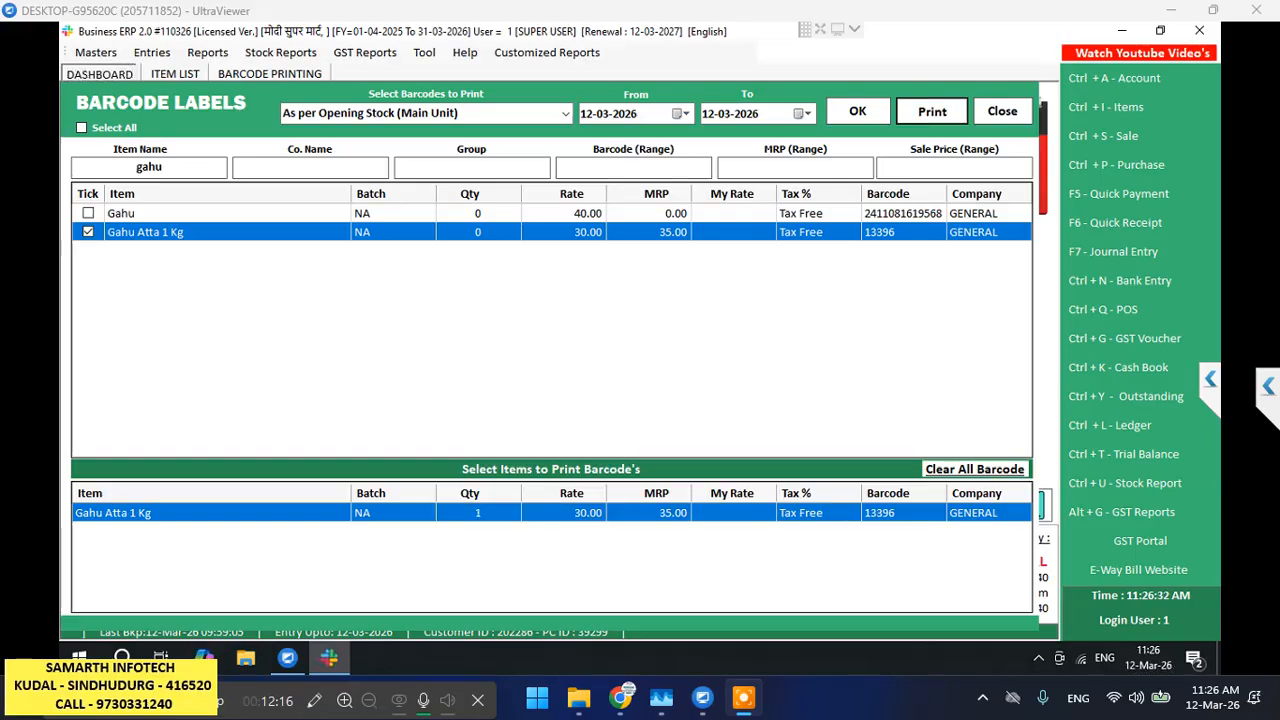
Print the Gahu Atta 1 Kg label as Code 128 in the BARCODE format, and close the label printing
left_click(931, 111)
left_click(929, 261)
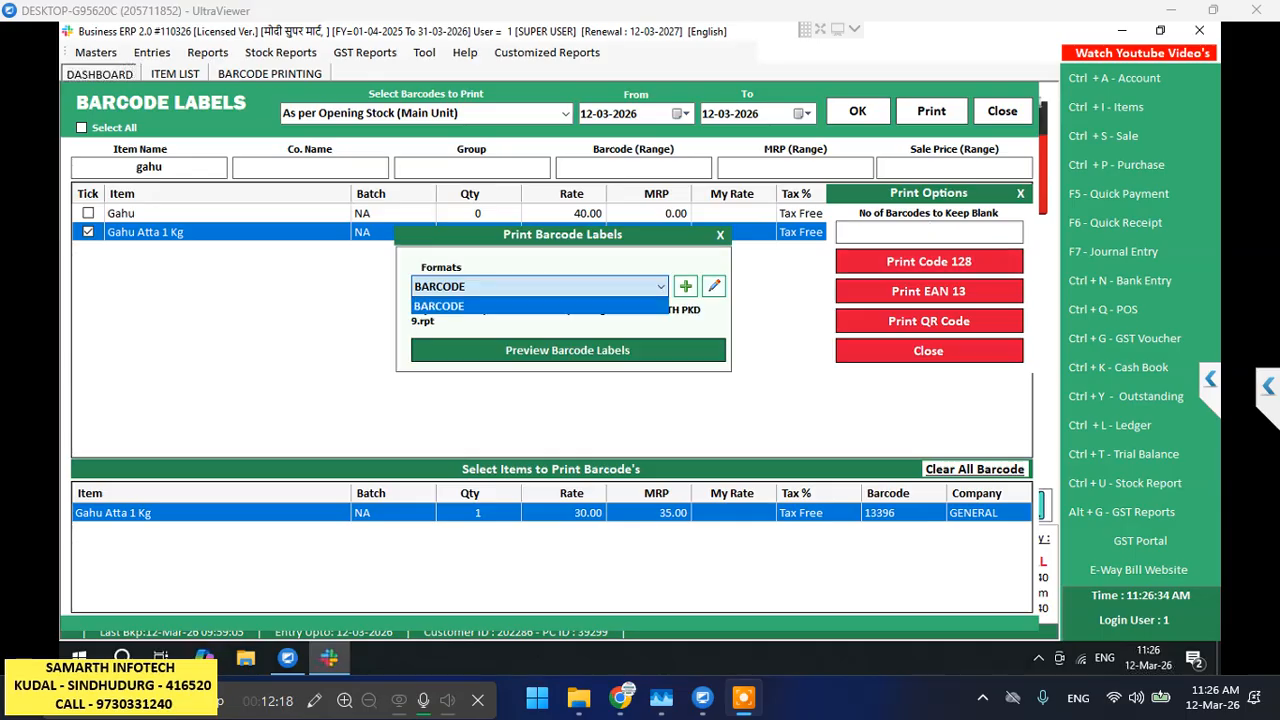
left_click(568, 350)
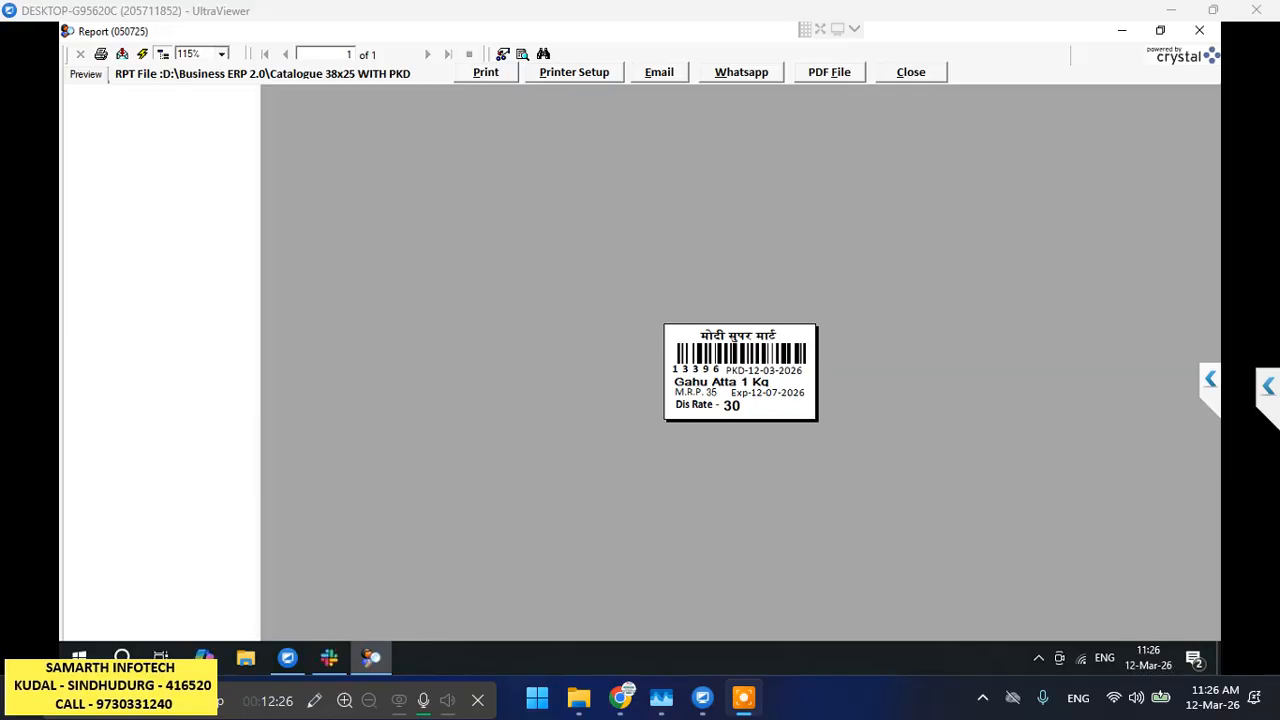
left_click(486, 72)
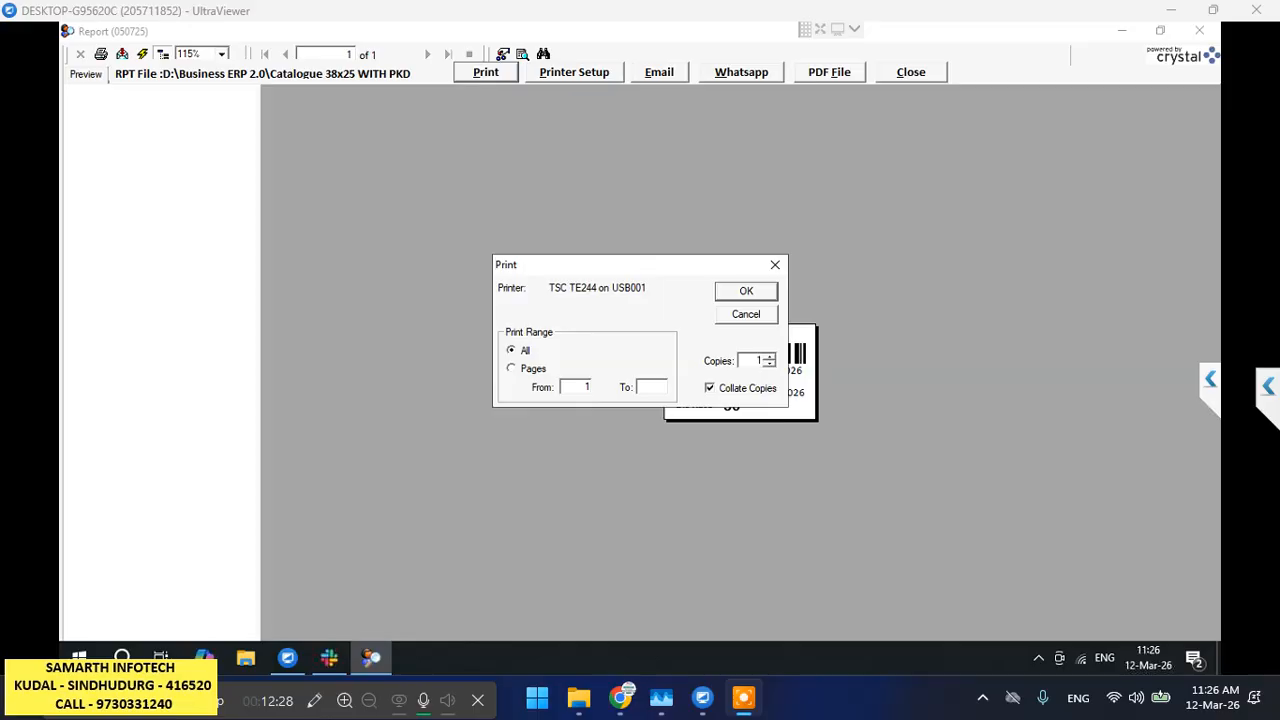
key("Return")
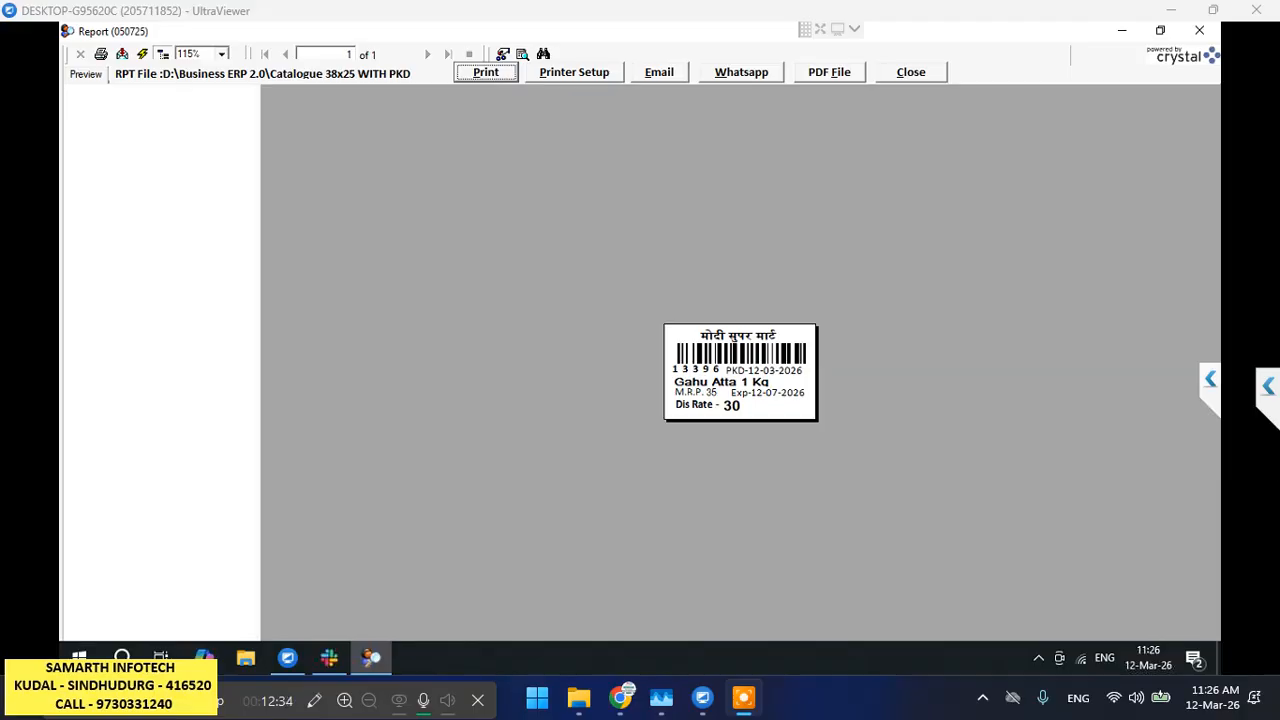
left_click(911, 72)
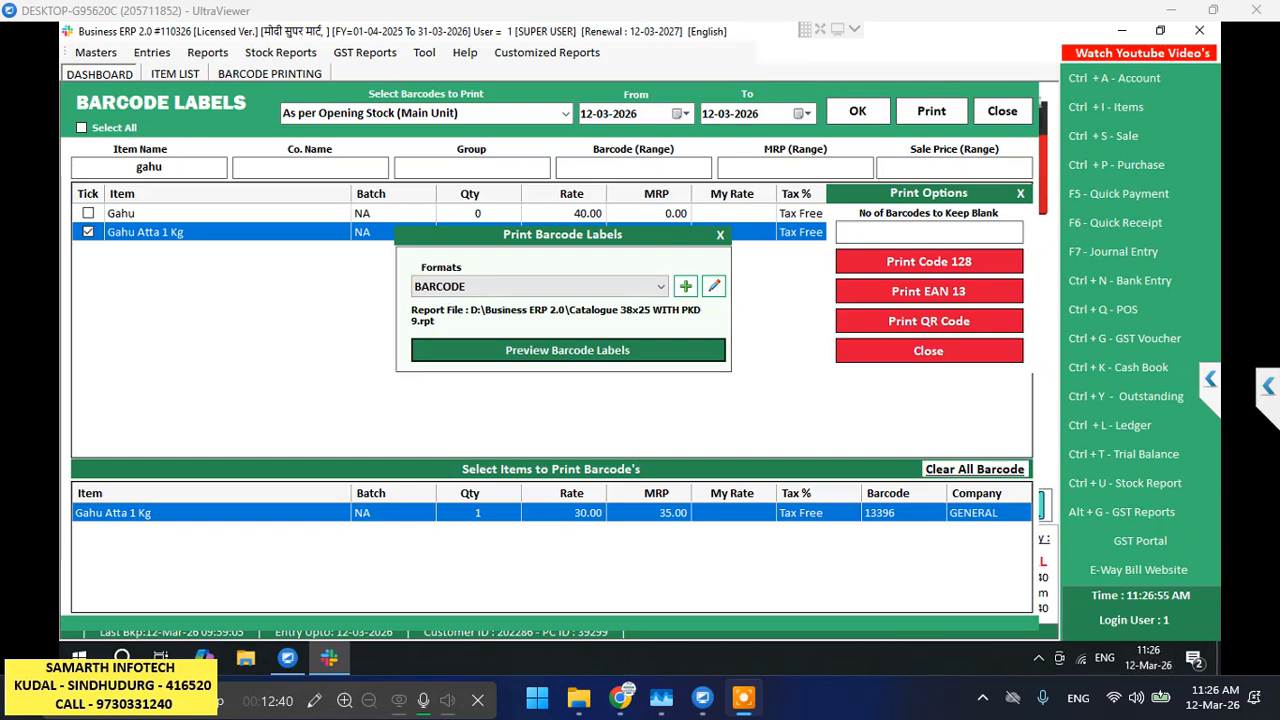
key("Escape")
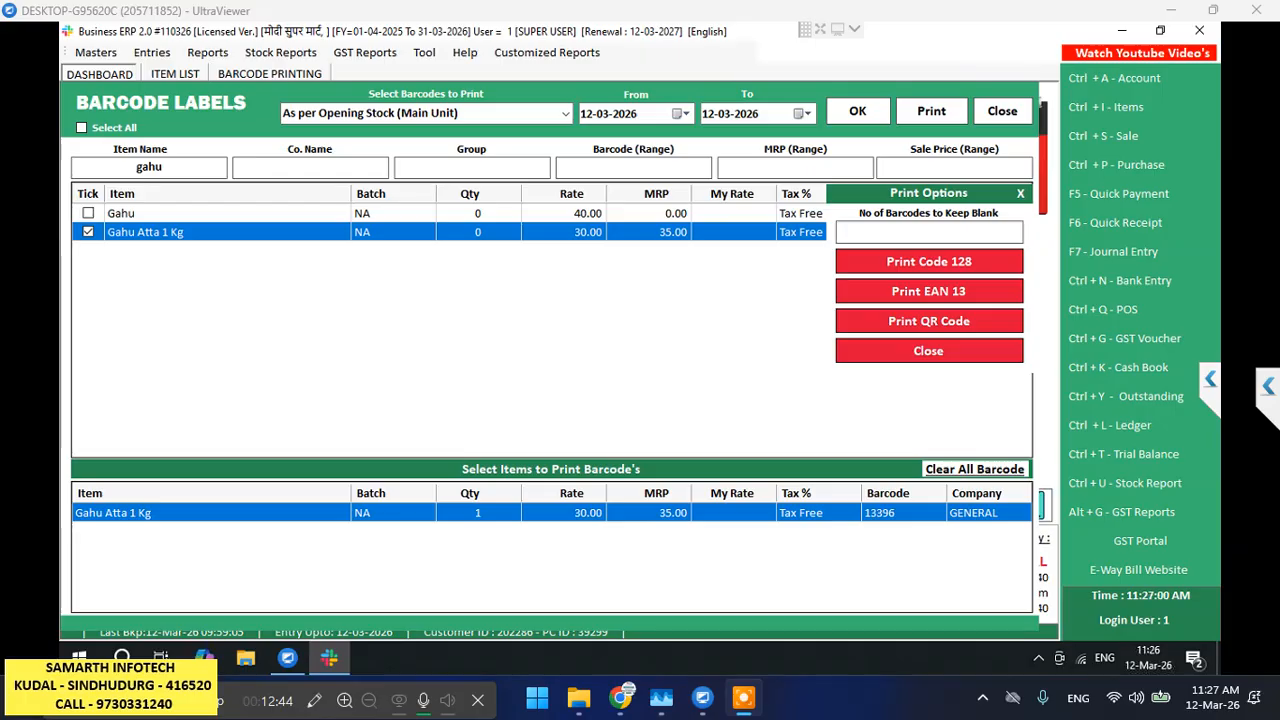
left_click(929, 351)
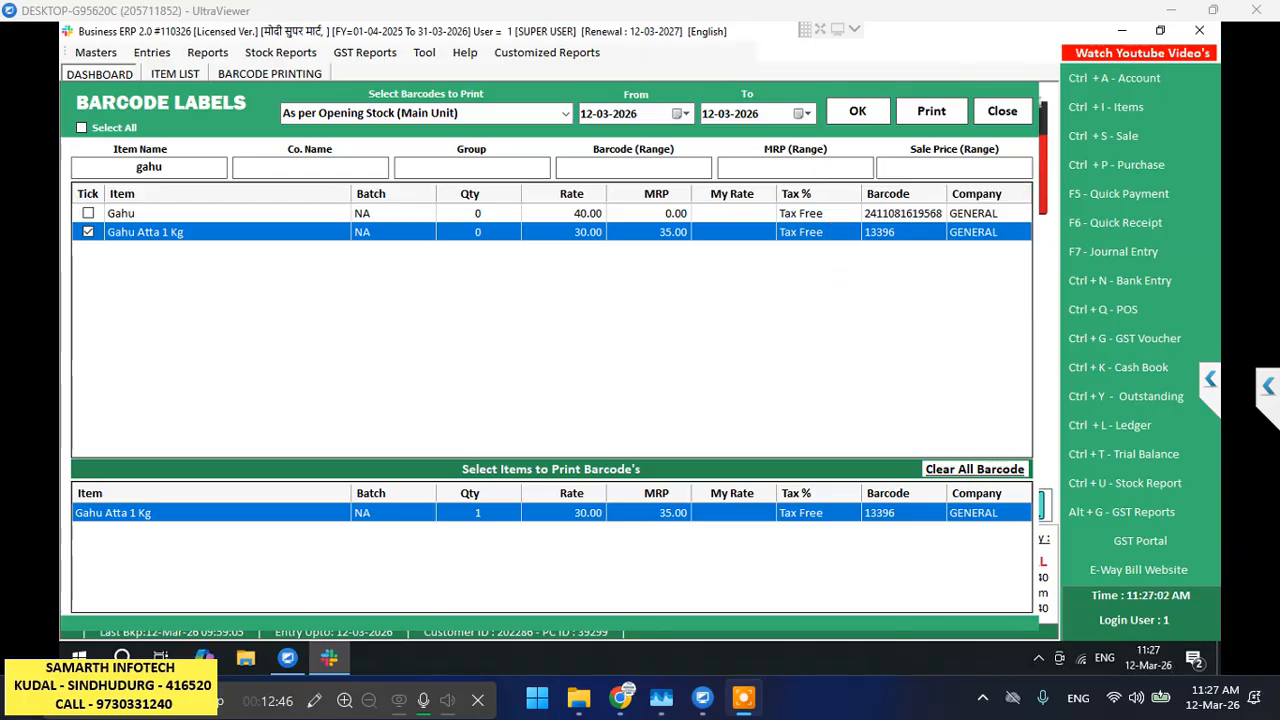
left_click(1002, 111)
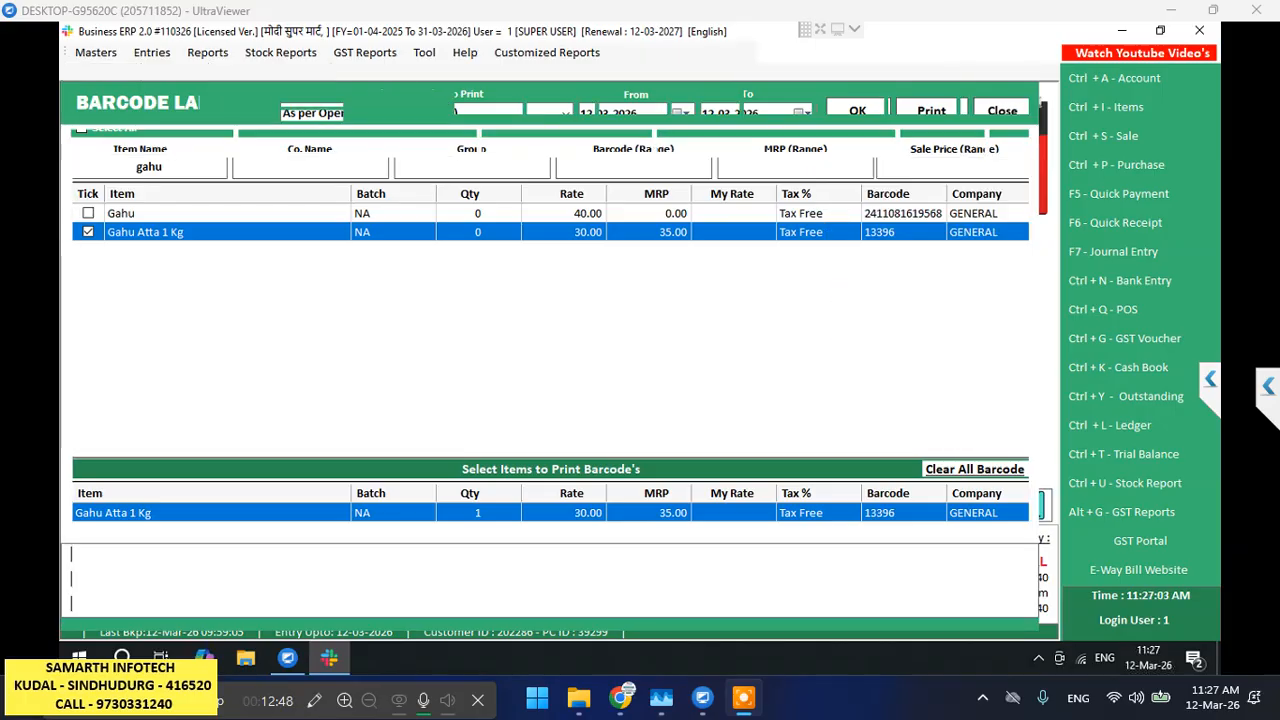
Clear the name search, reopen the item list and look up the item with barcode 13396
left_click(268, 140)
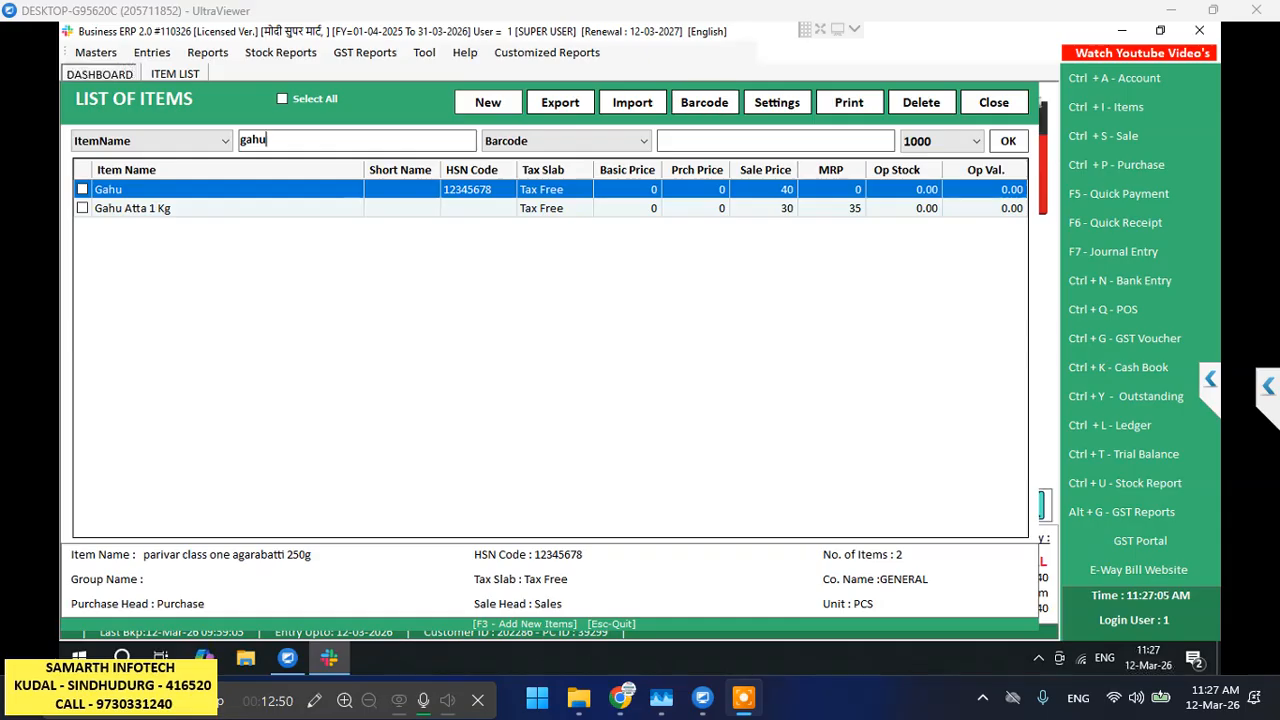
key("BackSpace")
key("BackSpace")
key("BackSpace")
key("BackSpace")
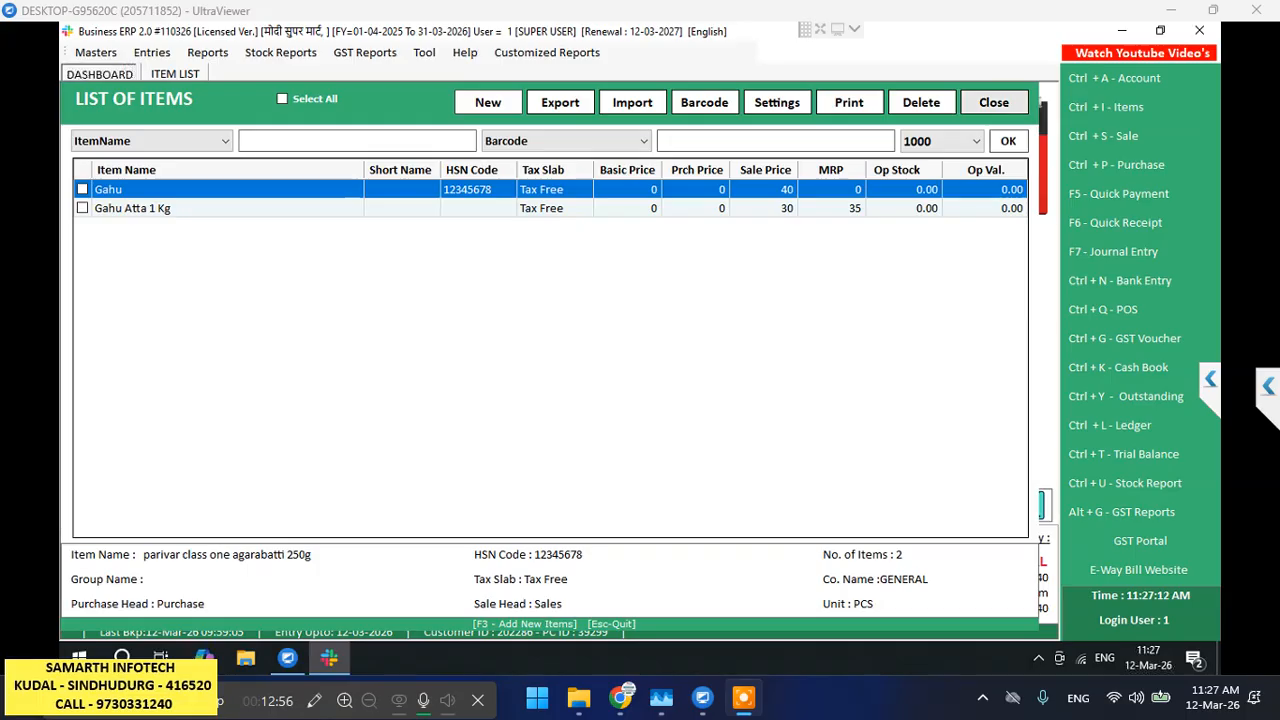
left_click(994, 102)
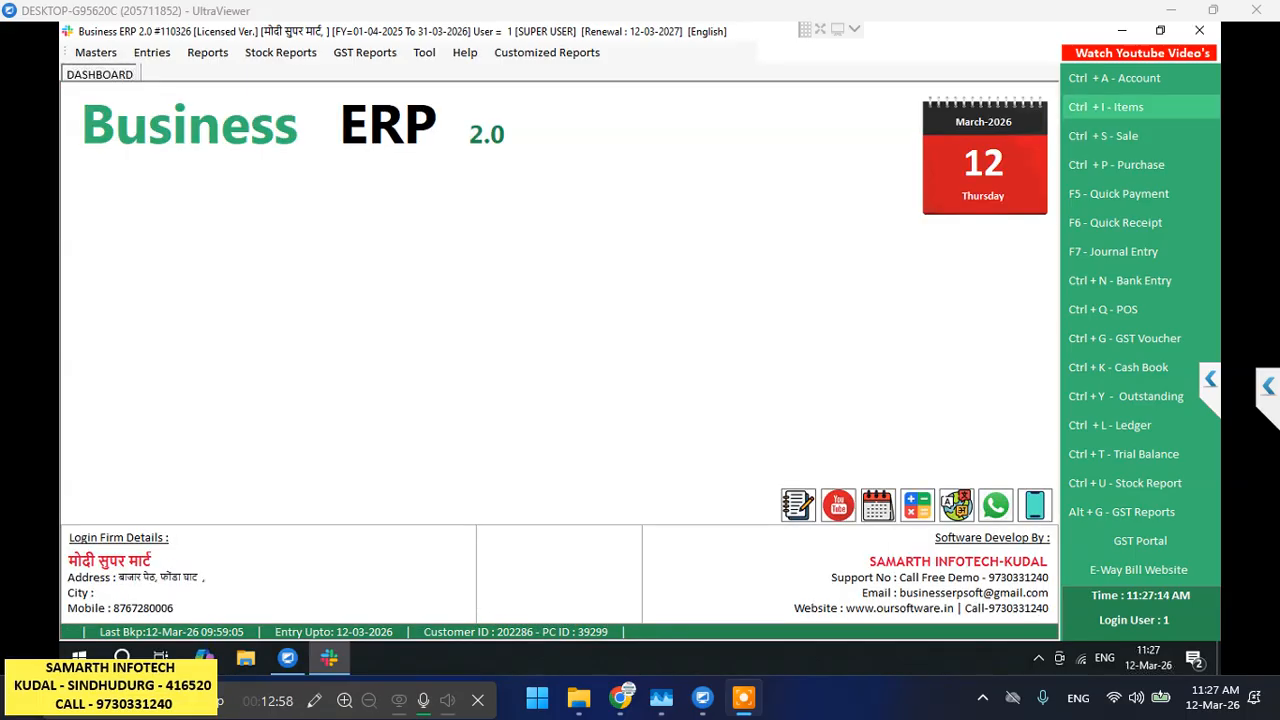
key("ctrl+i")
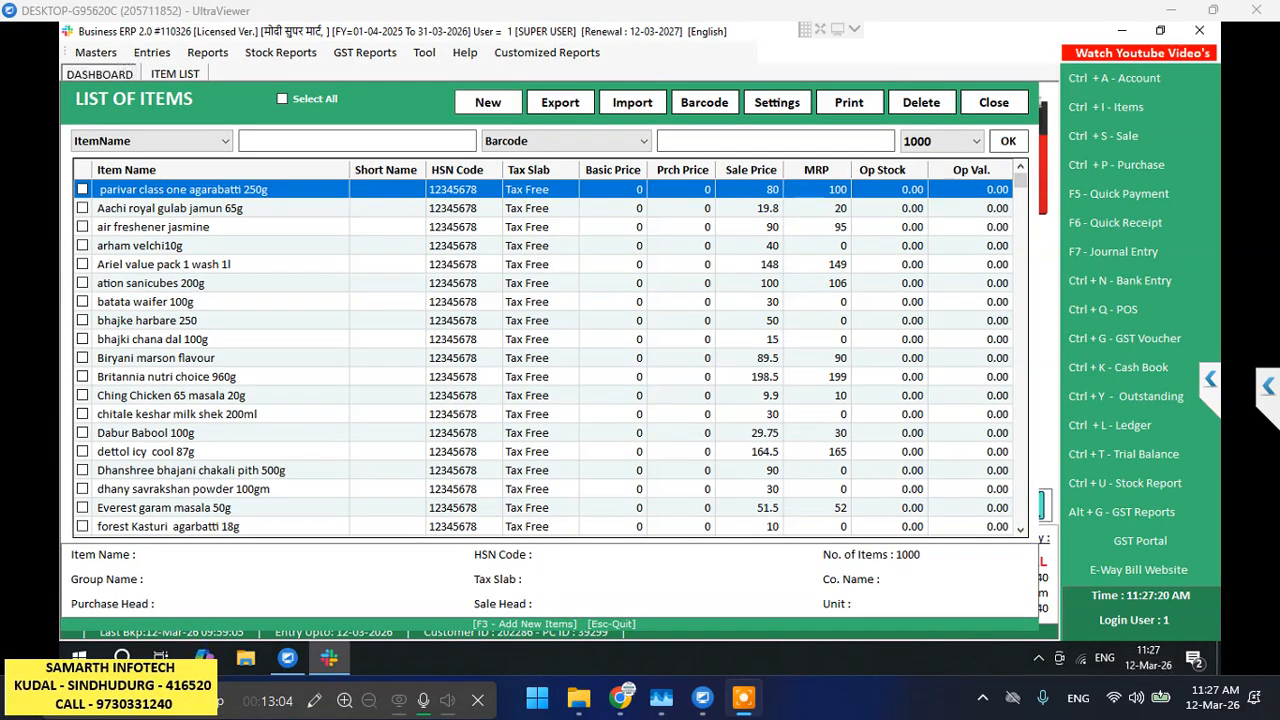
type("13396")
key("Return")
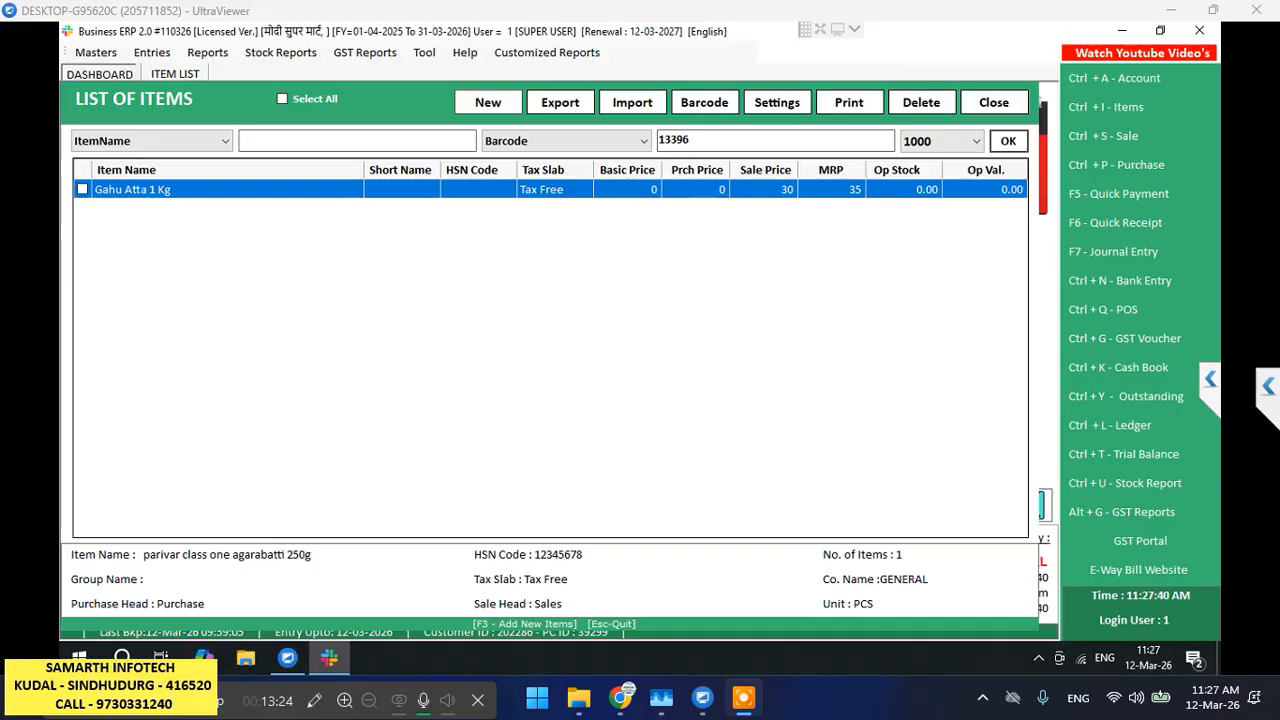
Clear the barcode search and search the item list by name for kalya
key("BackSpace")
key("BackSpace")
key("BackSpace")
key("BackSpace")
key("BackSpace")
left_click(345, 141)
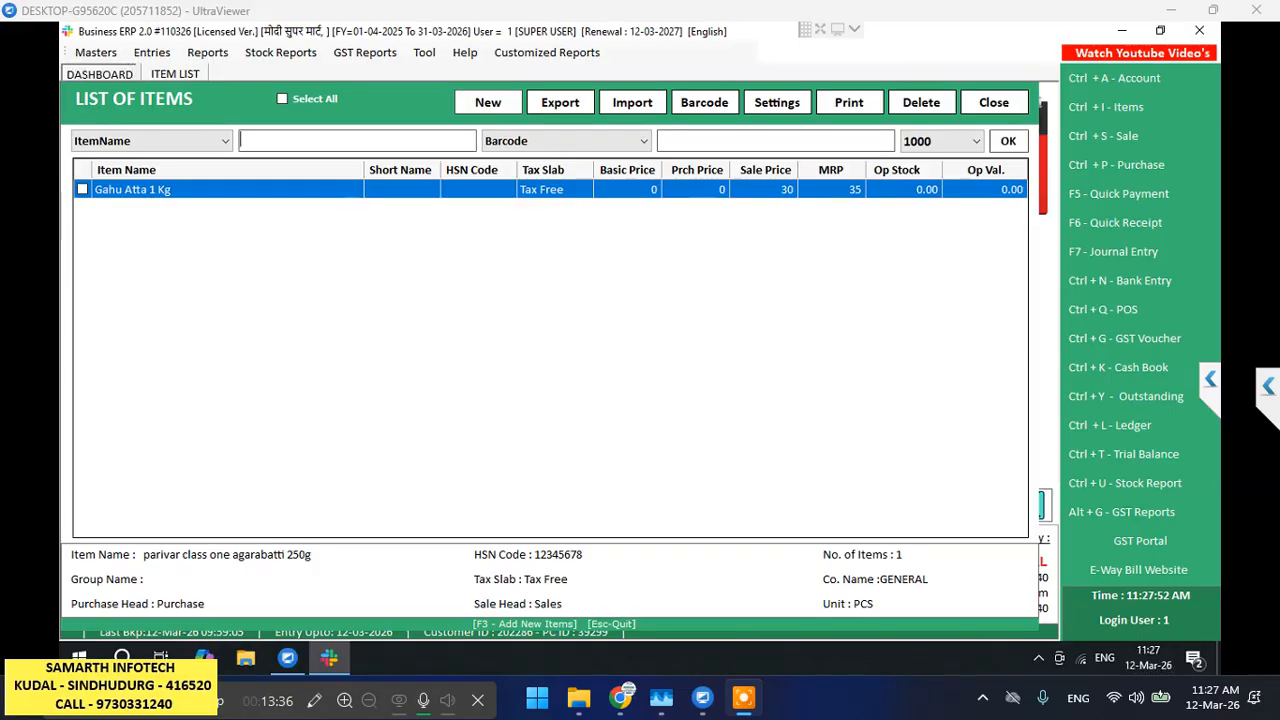
type("kalya")
key("Return")
key("Return")
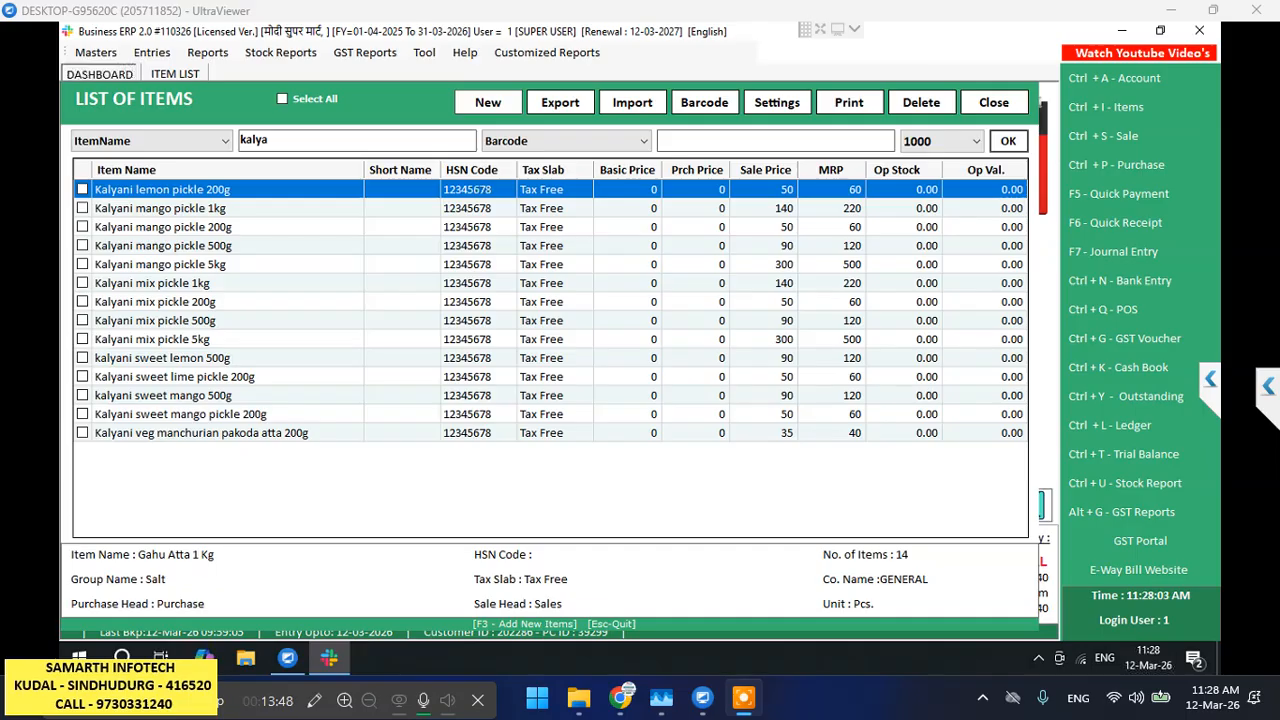
Open Kalyani mango pickle 1kg and set its NA batch's expiry date to 30-07-2026
left_click(160, 208)
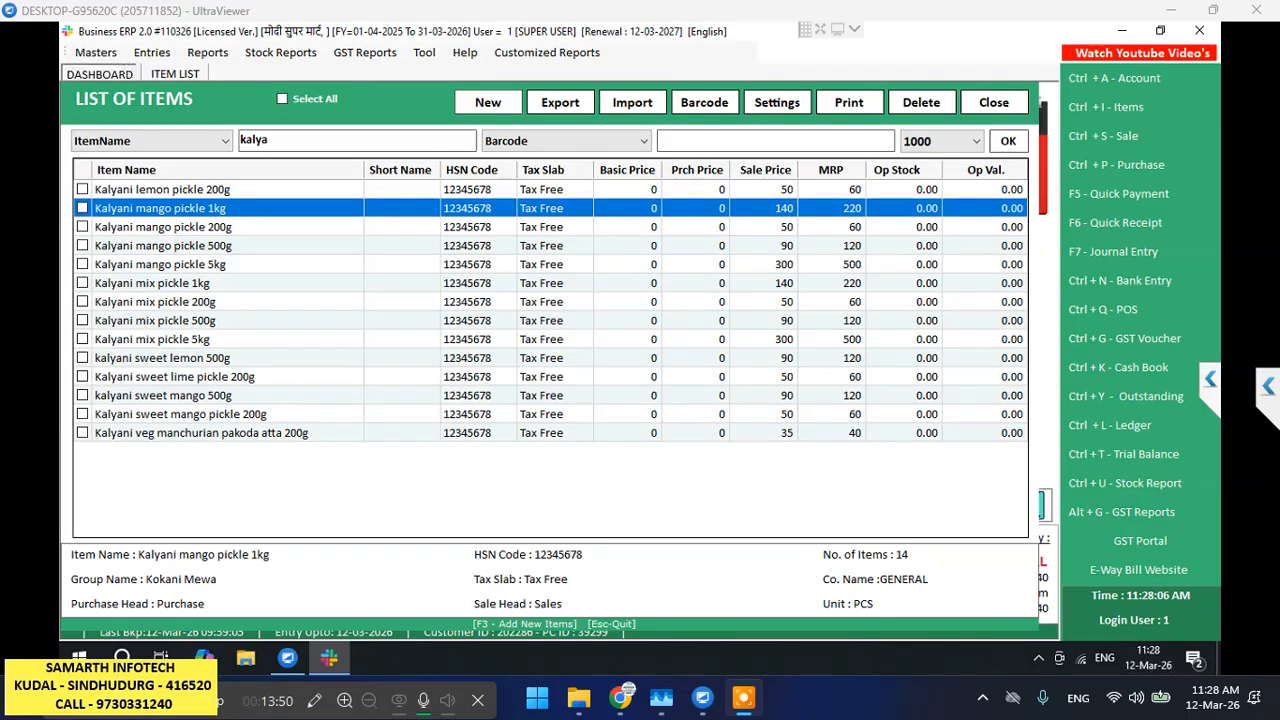
double_click(160, 208)
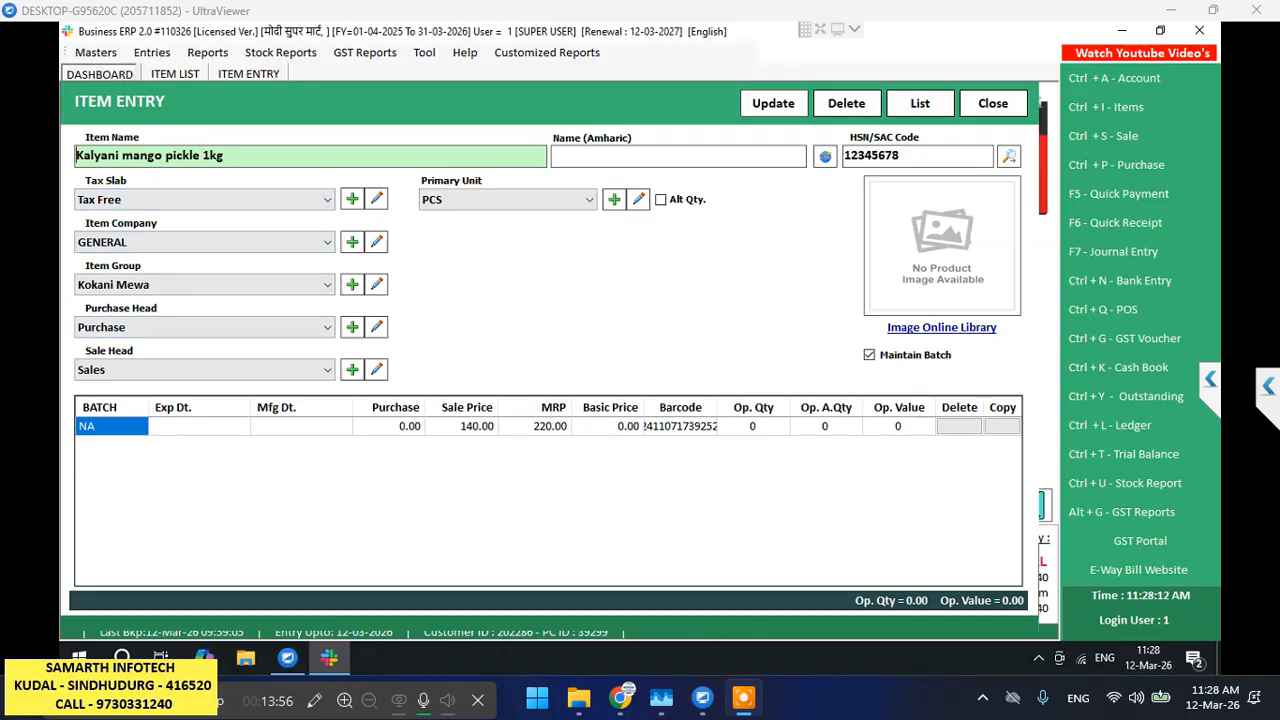
left_click(112, 427)
left_click(112, 427)
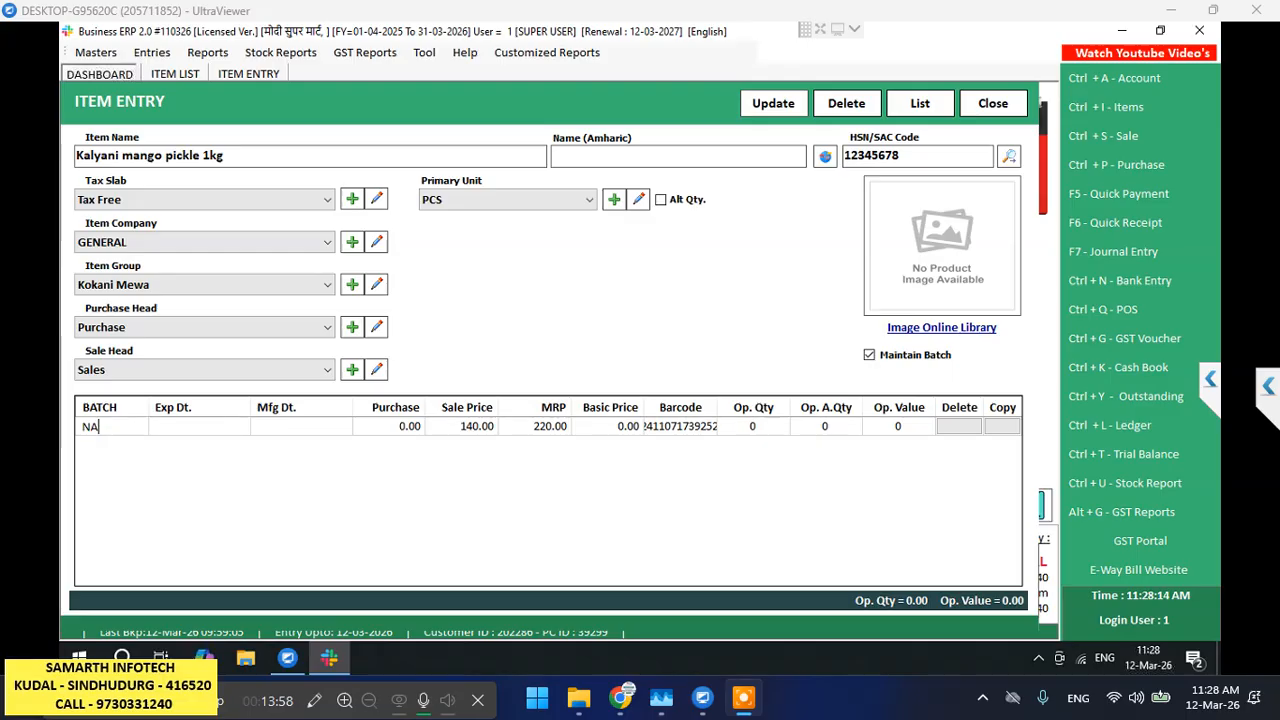
left_click(199, 427)
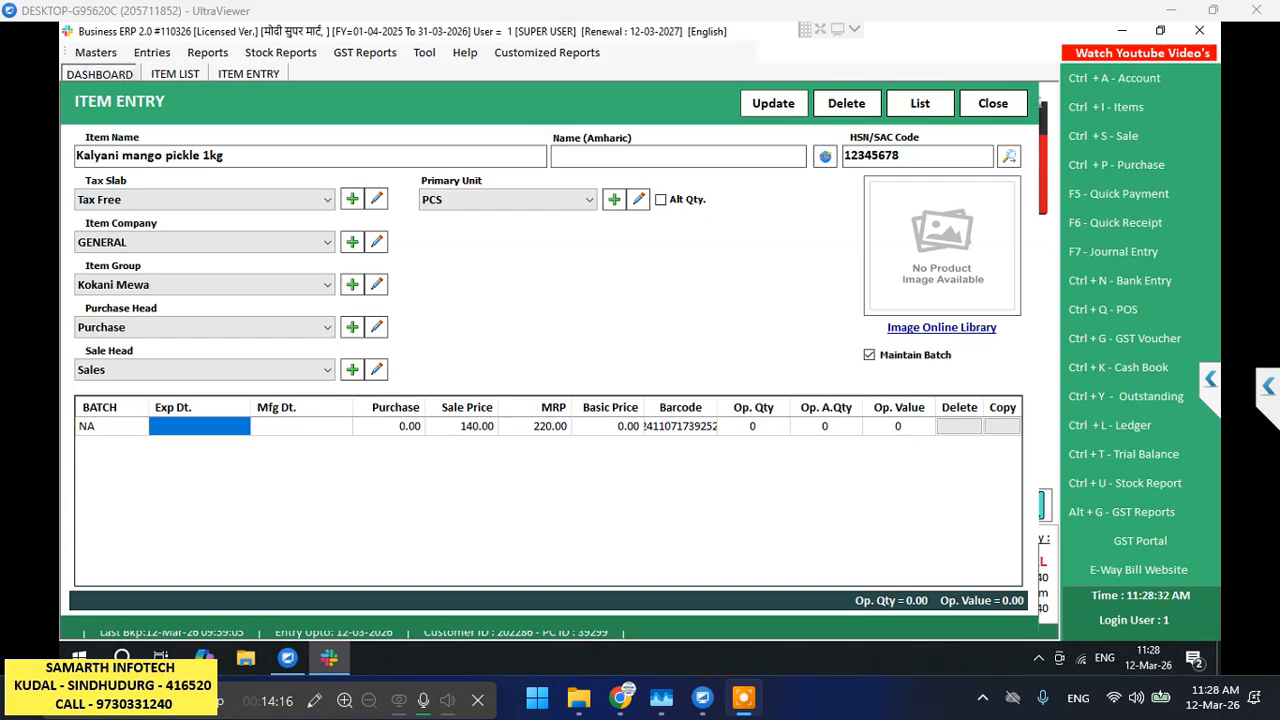
type("3")
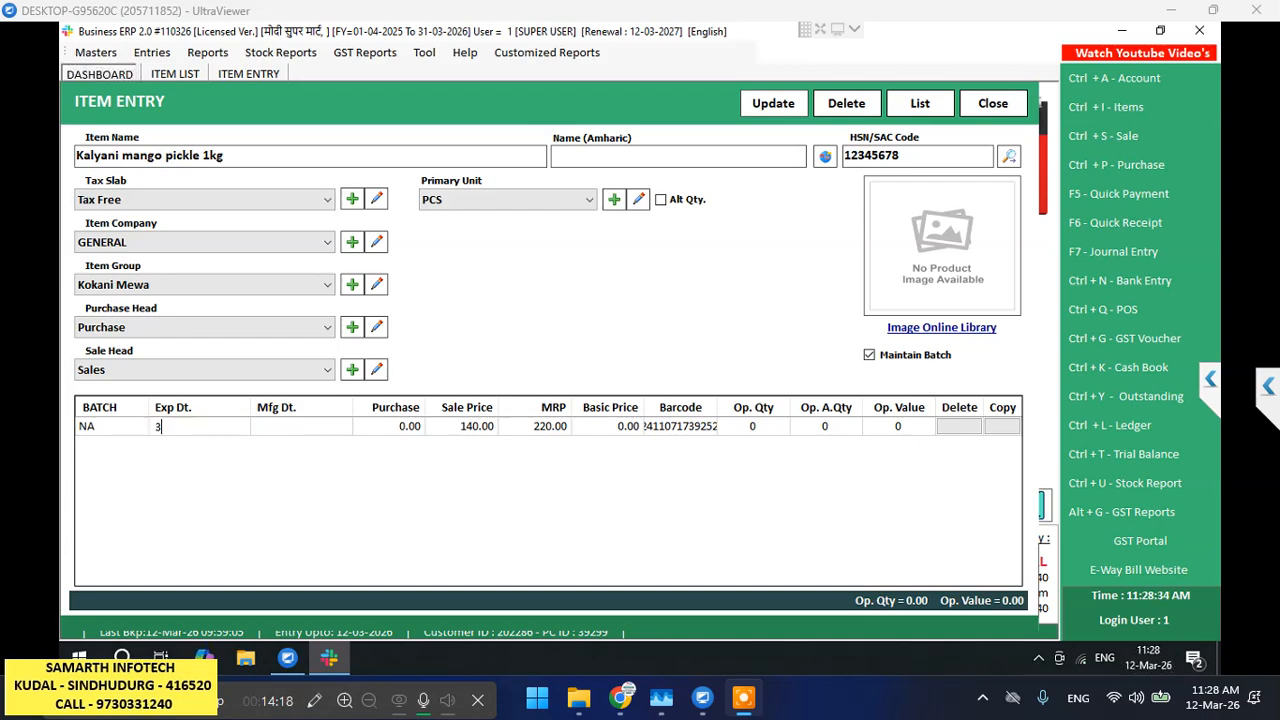
type("0-07-2026")
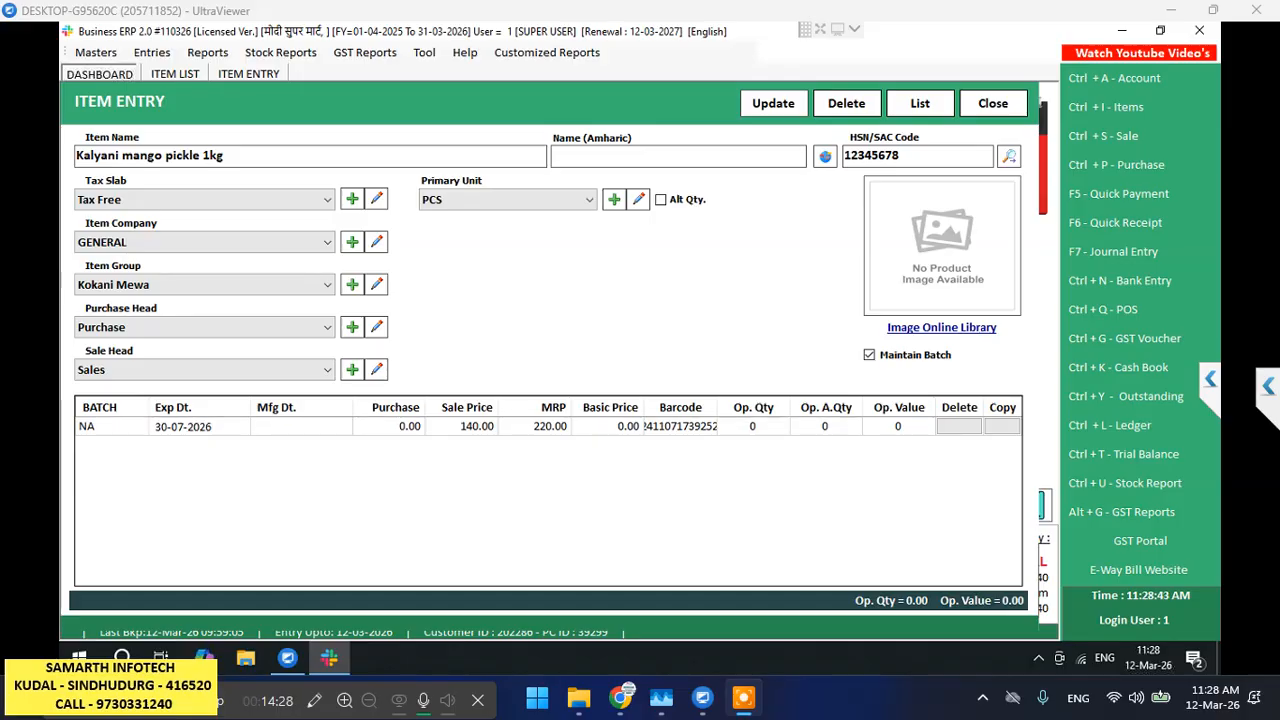
key("Return")
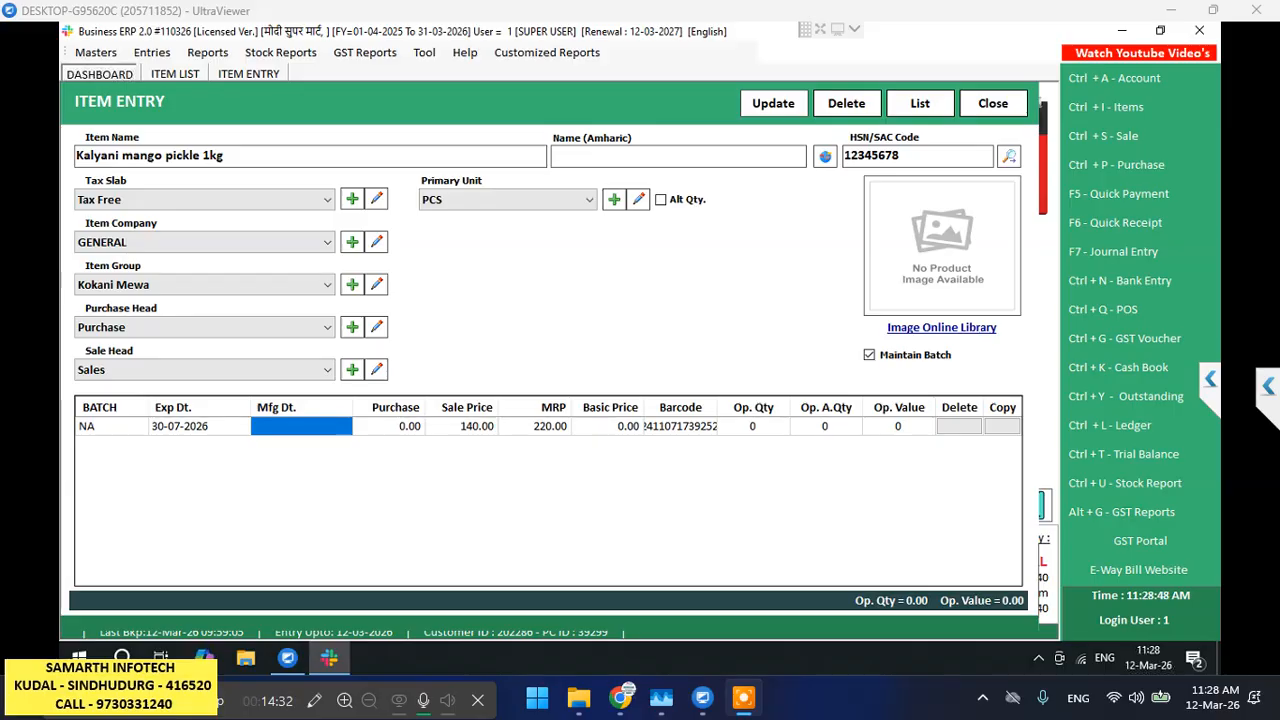
Set the manufacturing date of the Kalyani mango pickle 1kg batch to 30-11-2025, keeping its purchase and sale prices
type("30")
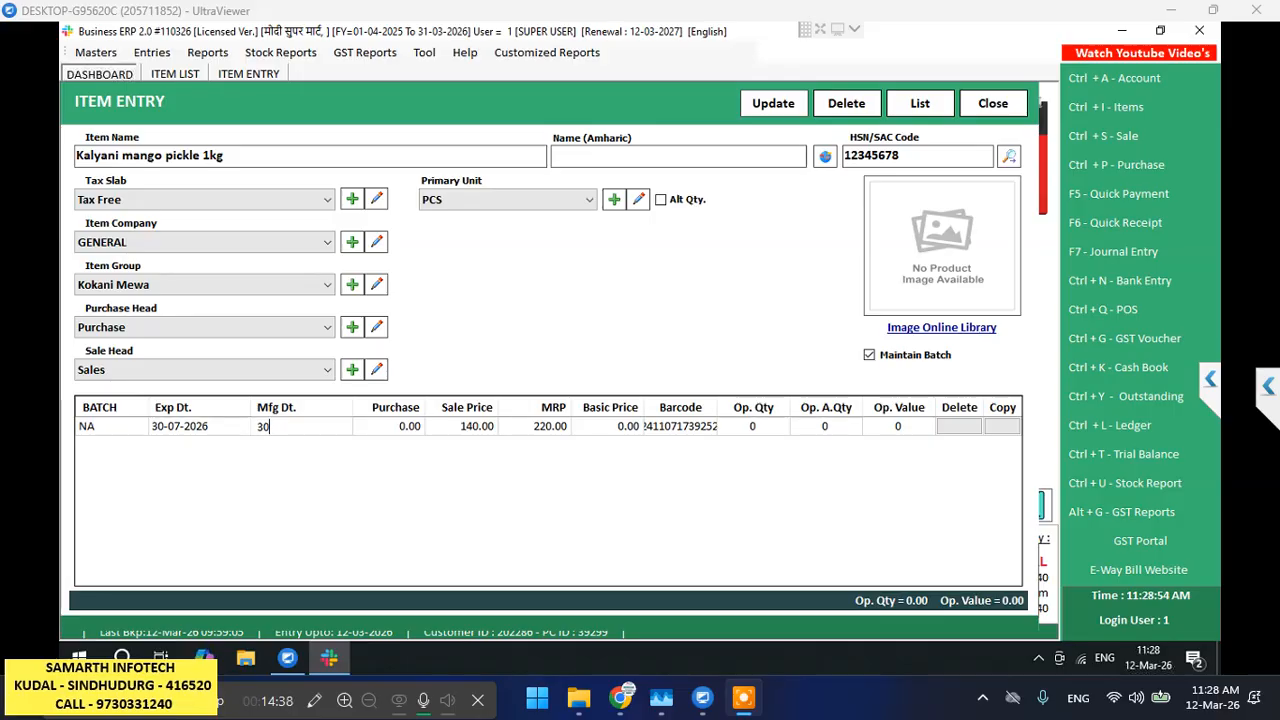
type("-11-")
type("2025")
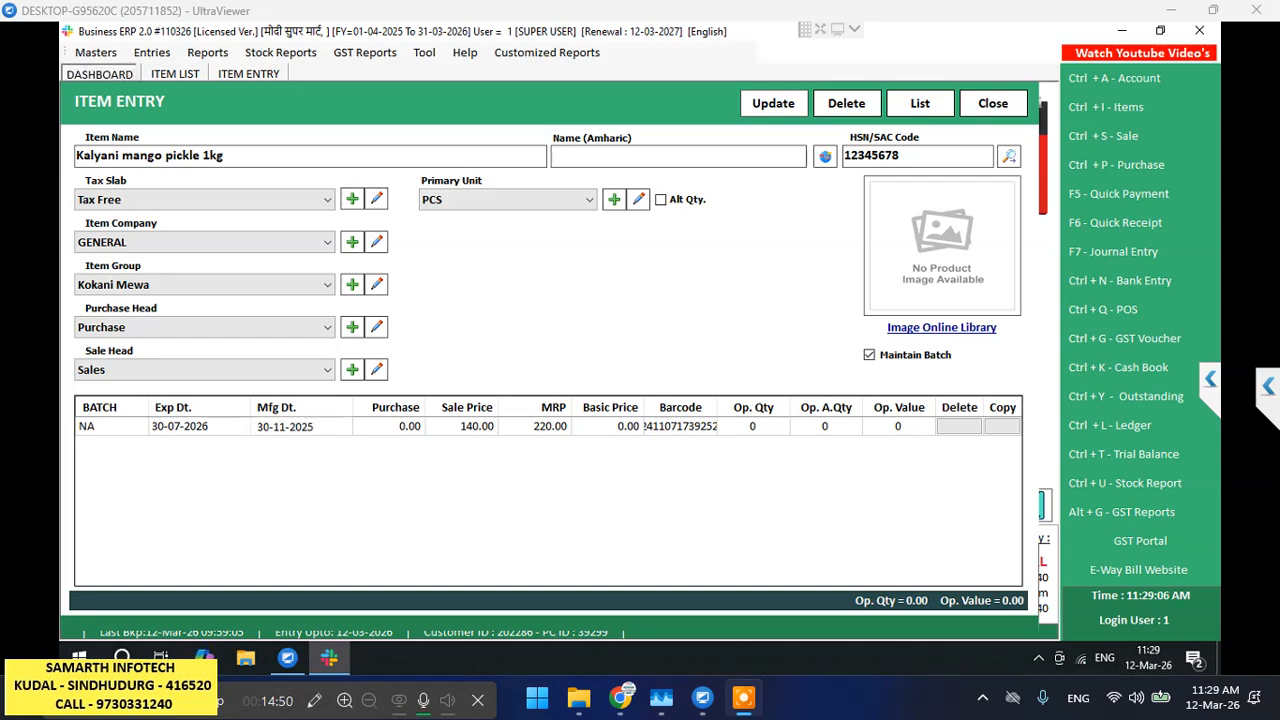
key("Return")
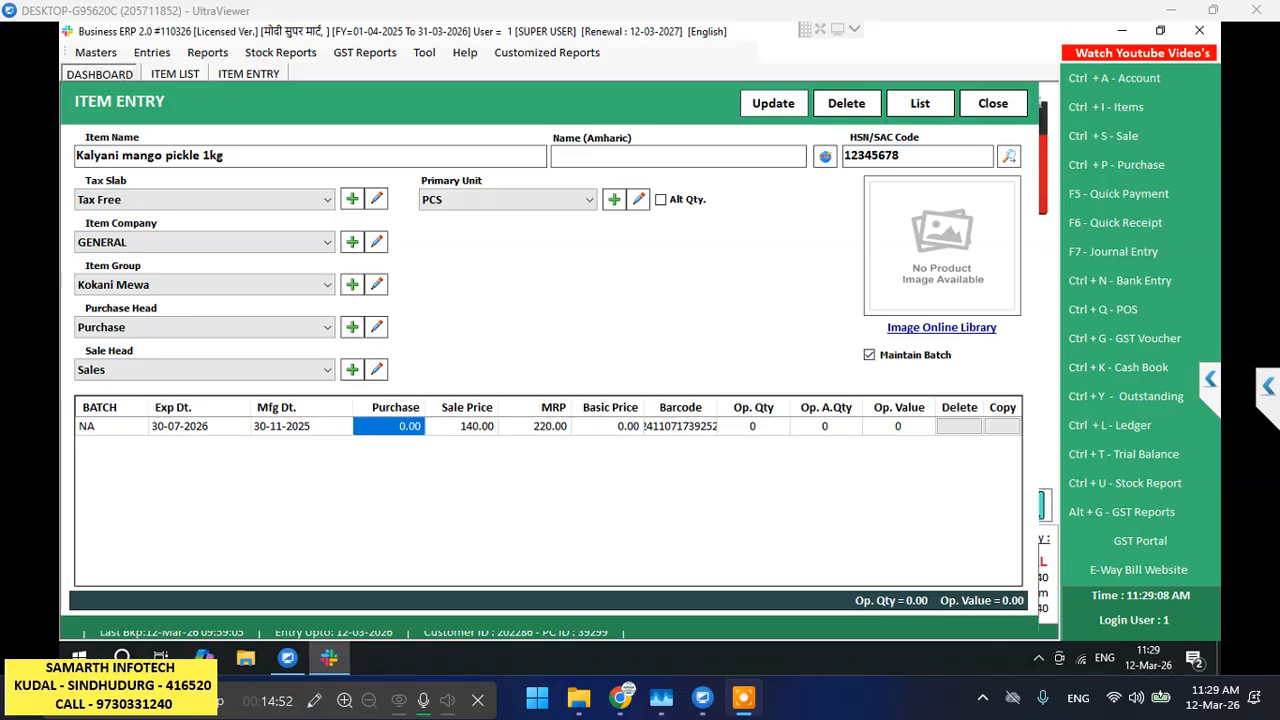
key("Return")
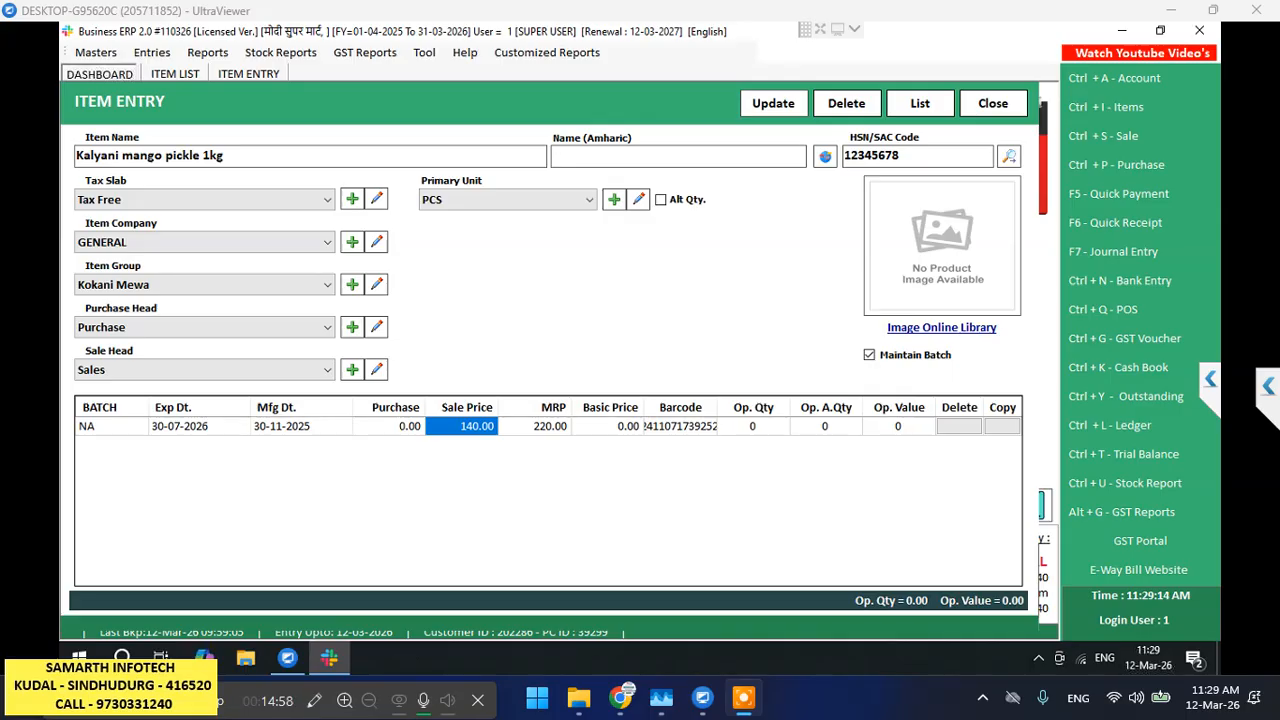
key("Return")
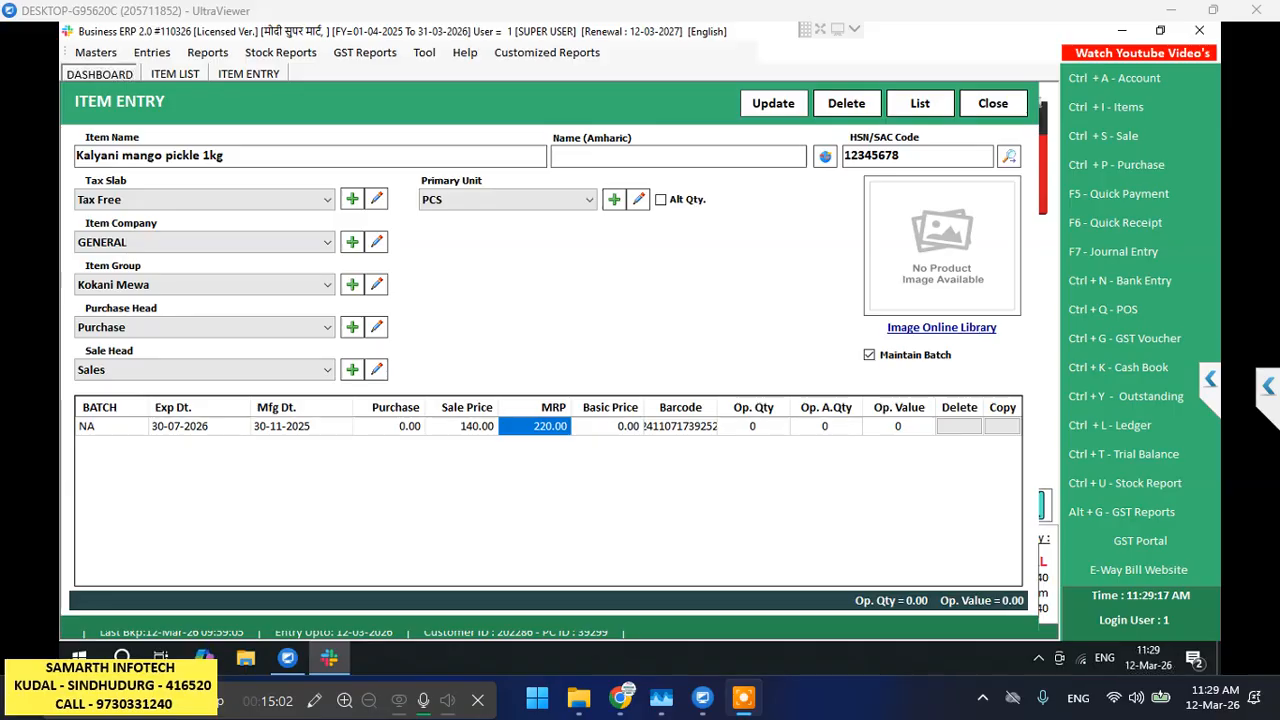
Shorten the Kalyani mango pickle 1kg batch's barcode to 241252 and close the item entry
left_click(610, 426)
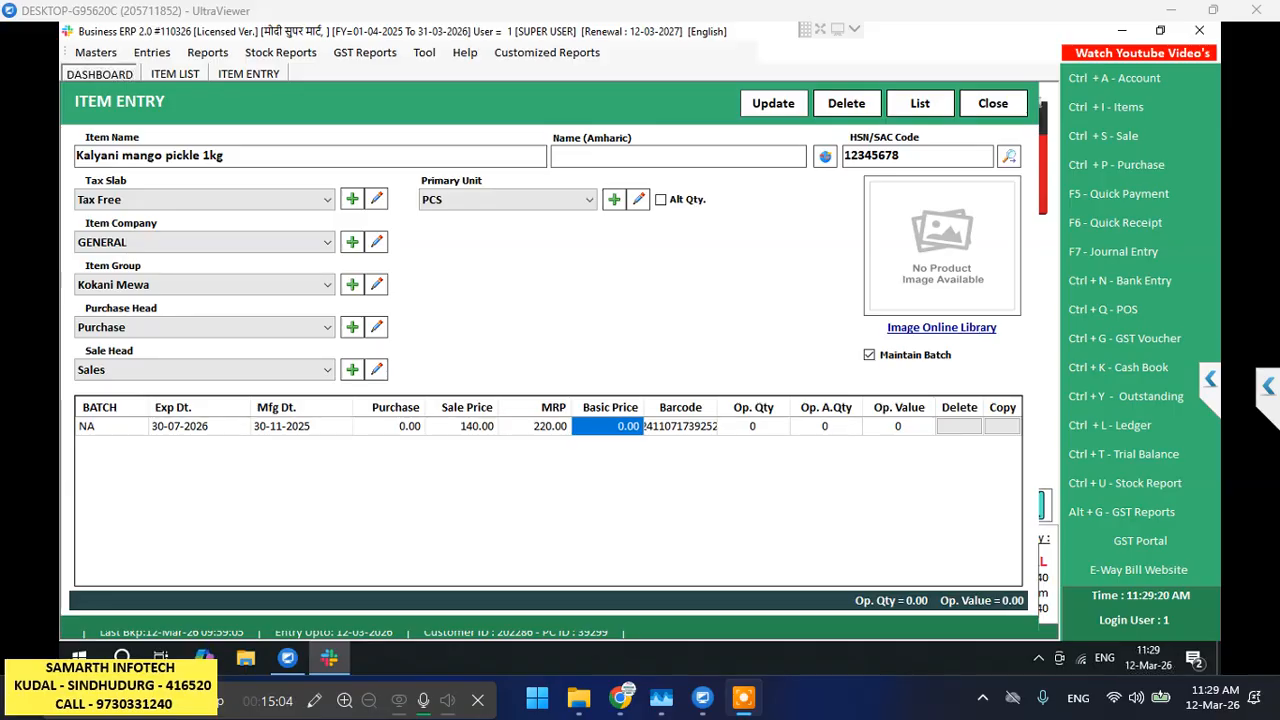
left_click(680, 426)
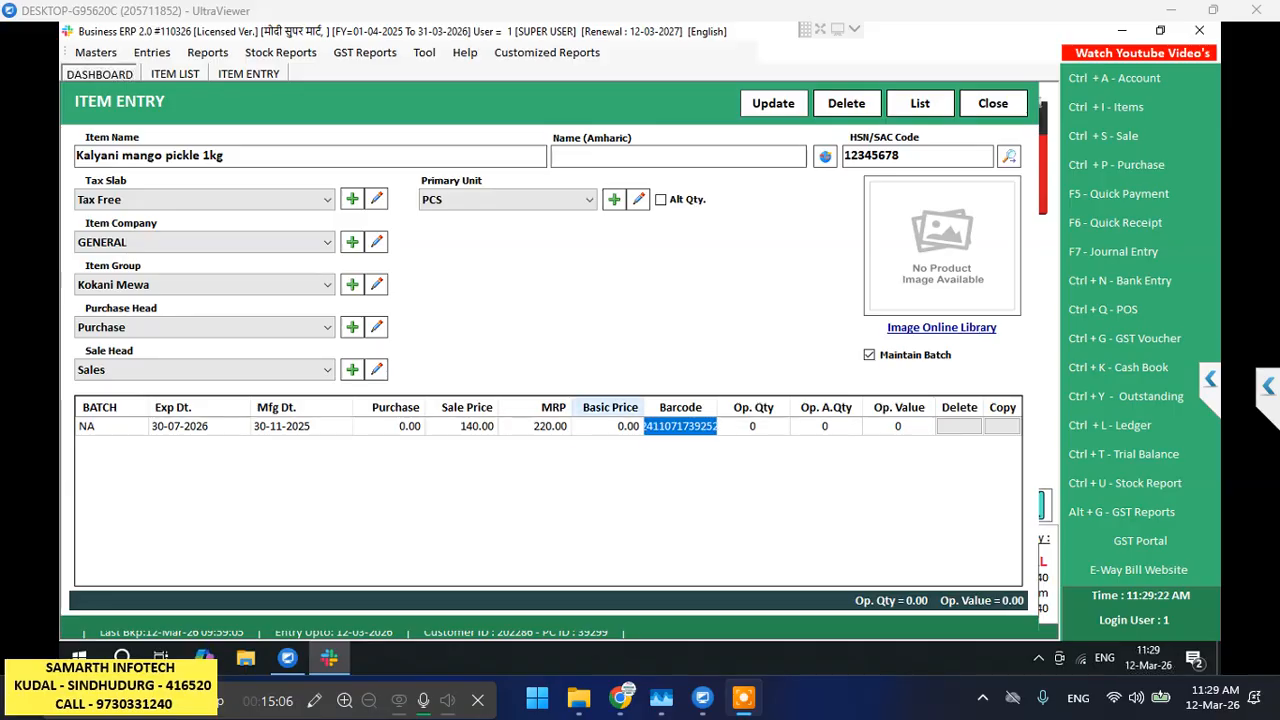
left_click(680, 426)
left_click(710, 427)
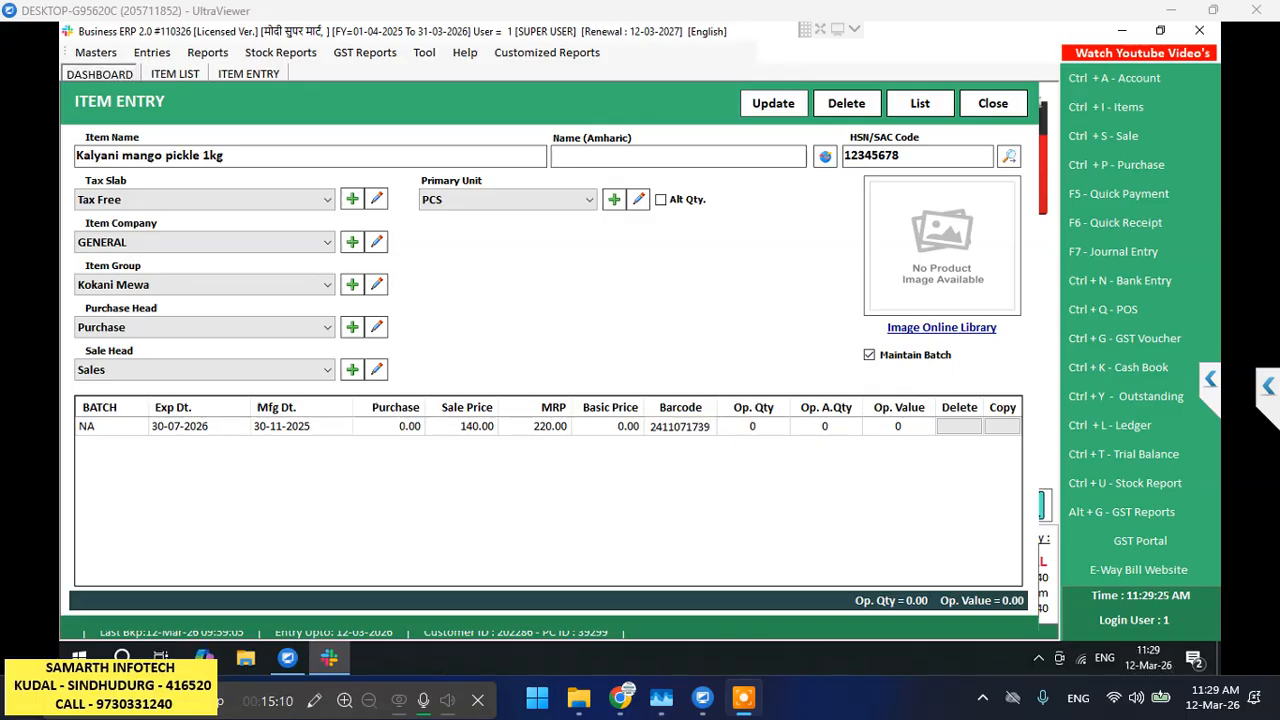
key("BackSpace")
key("BackSpace")
key("BackSpace")
key("BackSpace")
type("252")
key("BackSpace")
key("BackSpace")
key("BackSpace")
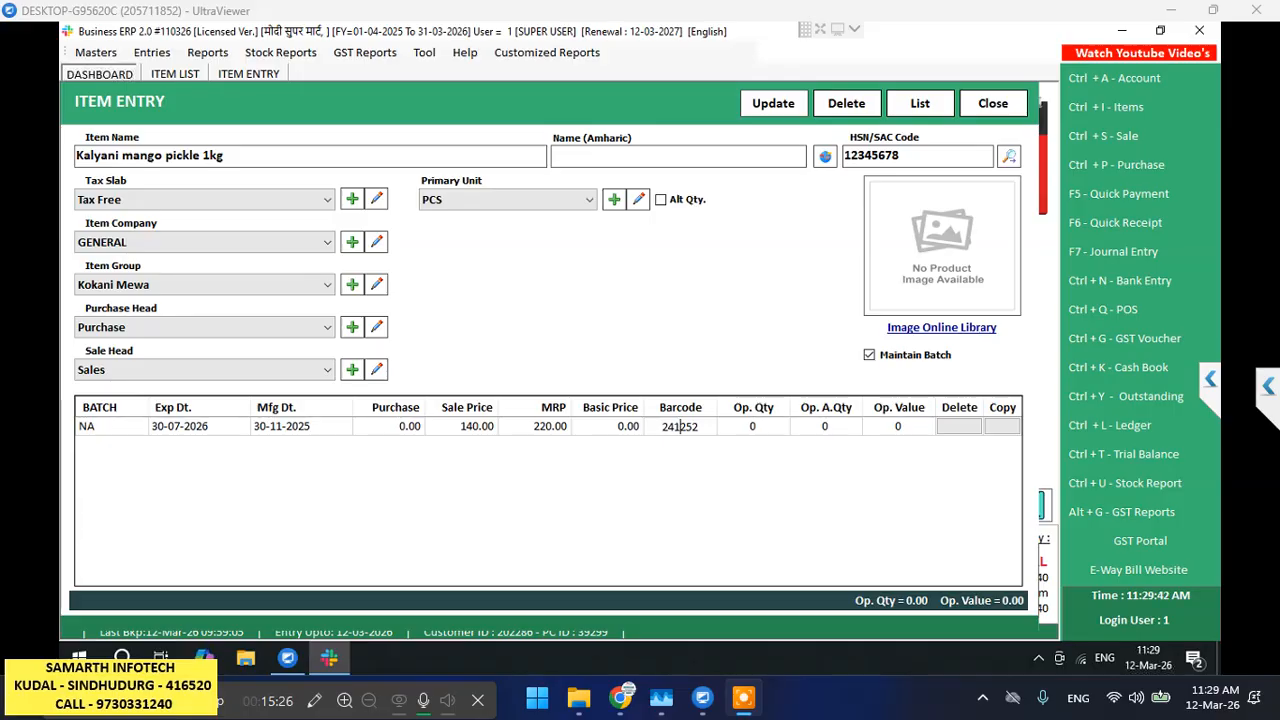
left_click(993, 103)
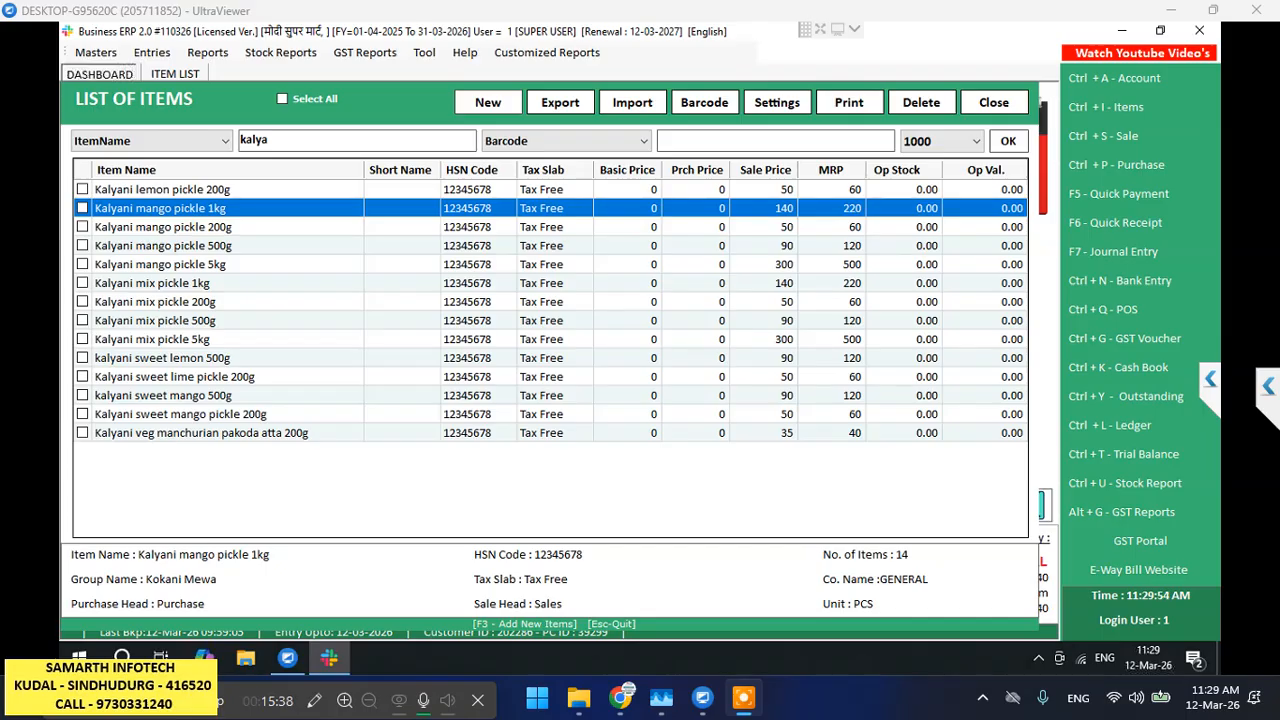
Open Kalyani mix pickle 1kg and set its NA batch's expiry date to 30-07-2026
left_click(153, 283)
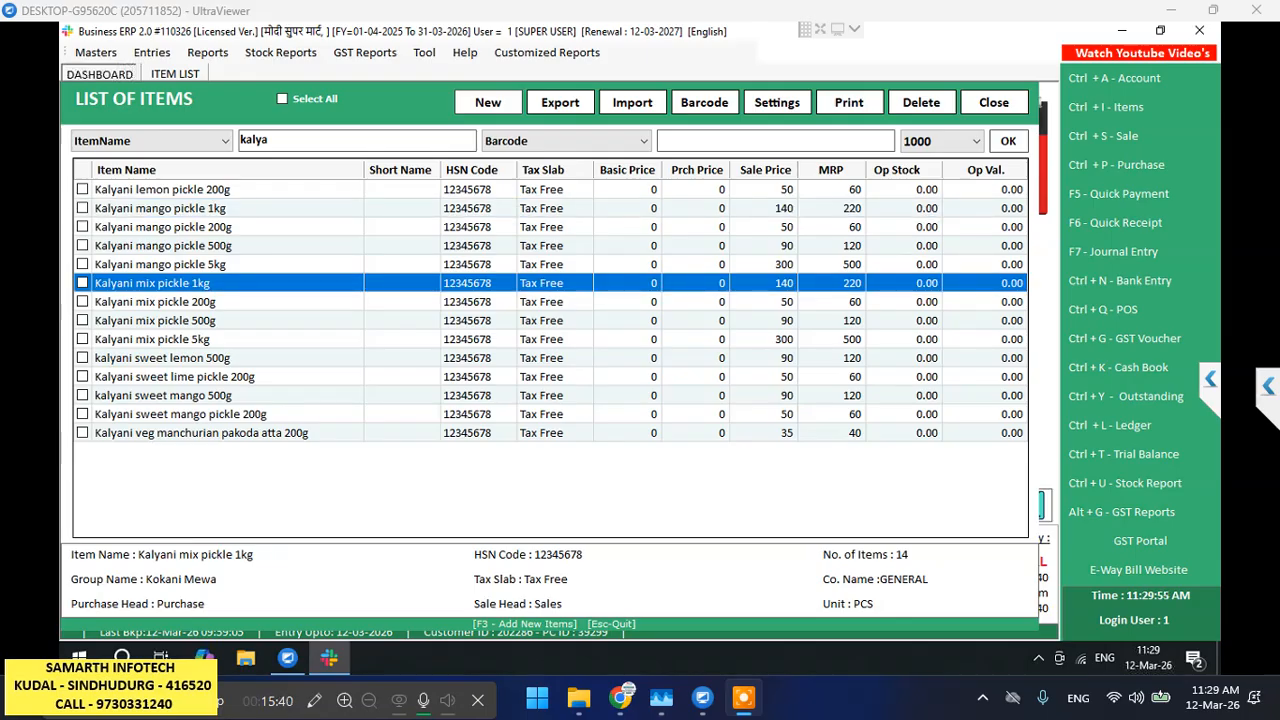
double_click(153, 283)
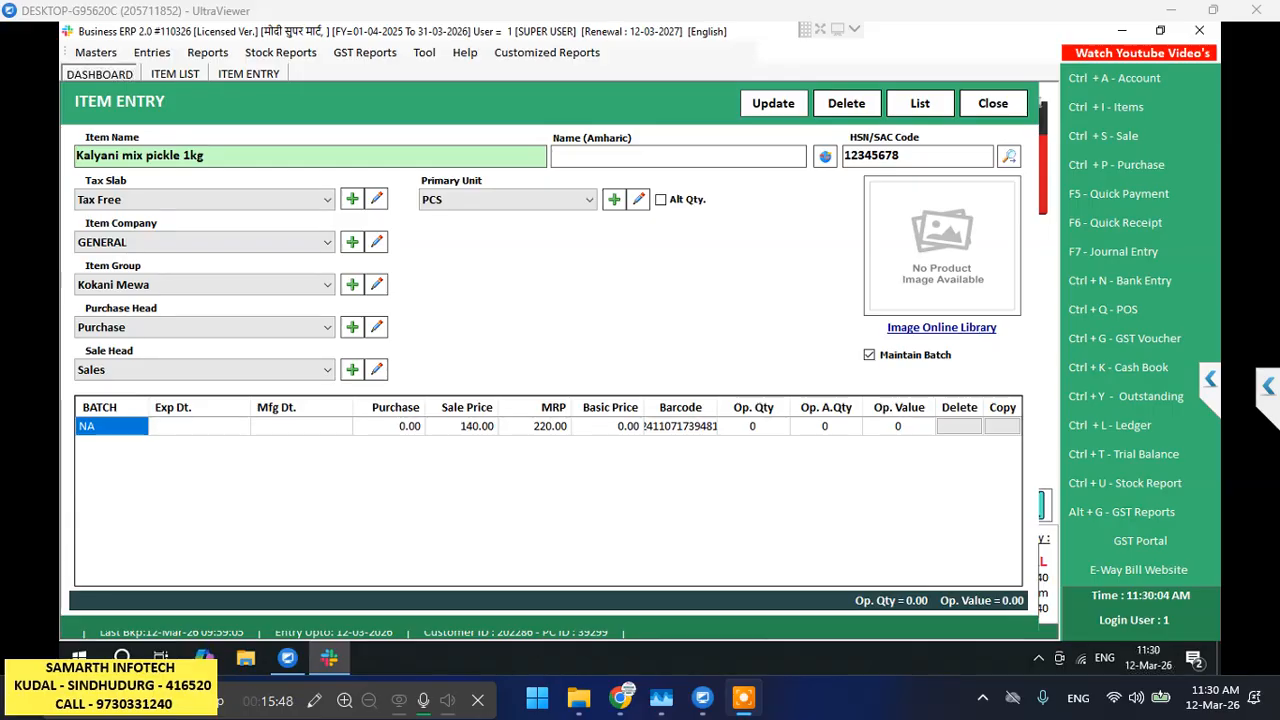
left_click(199, 426)
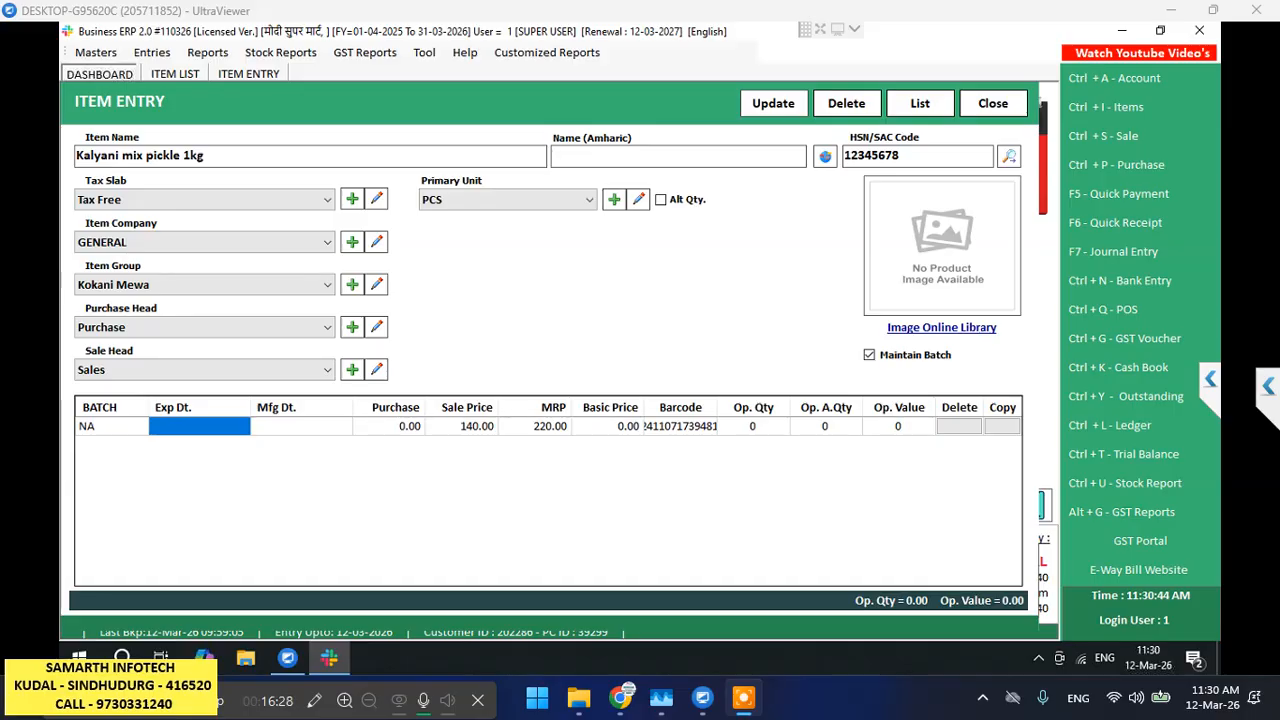
type("30-0")
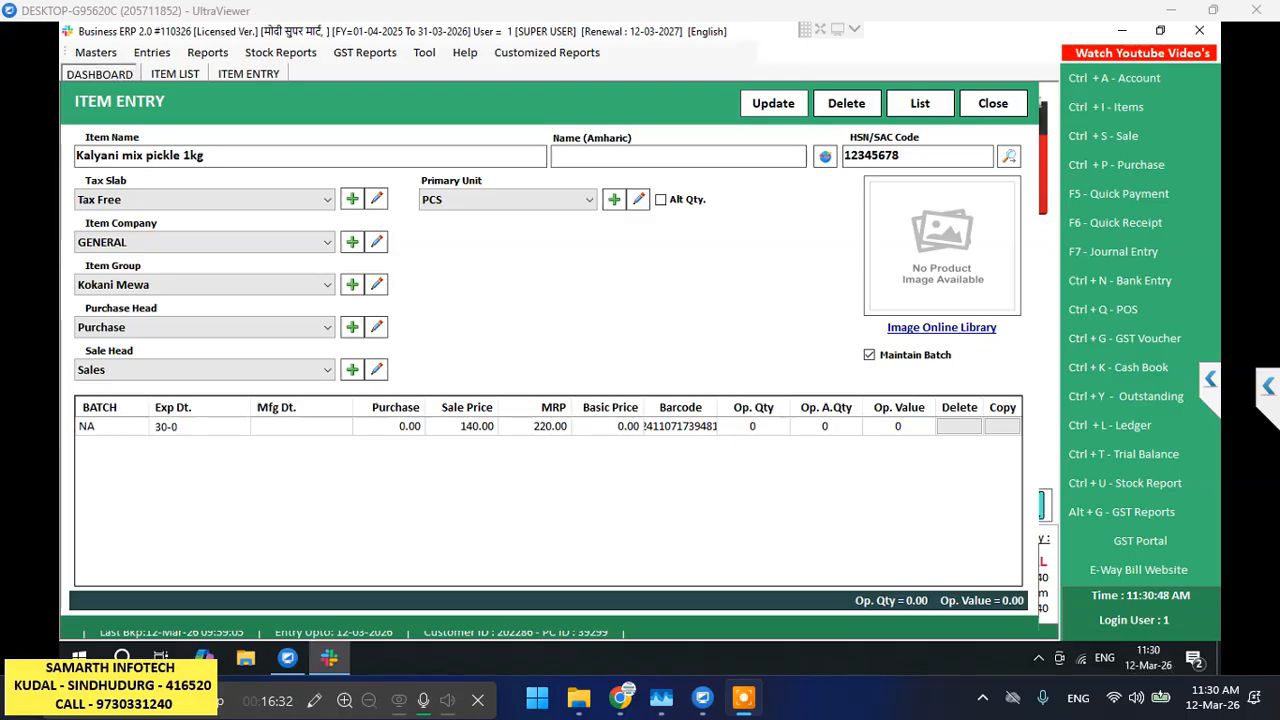
type("7-2026")
key("Return")
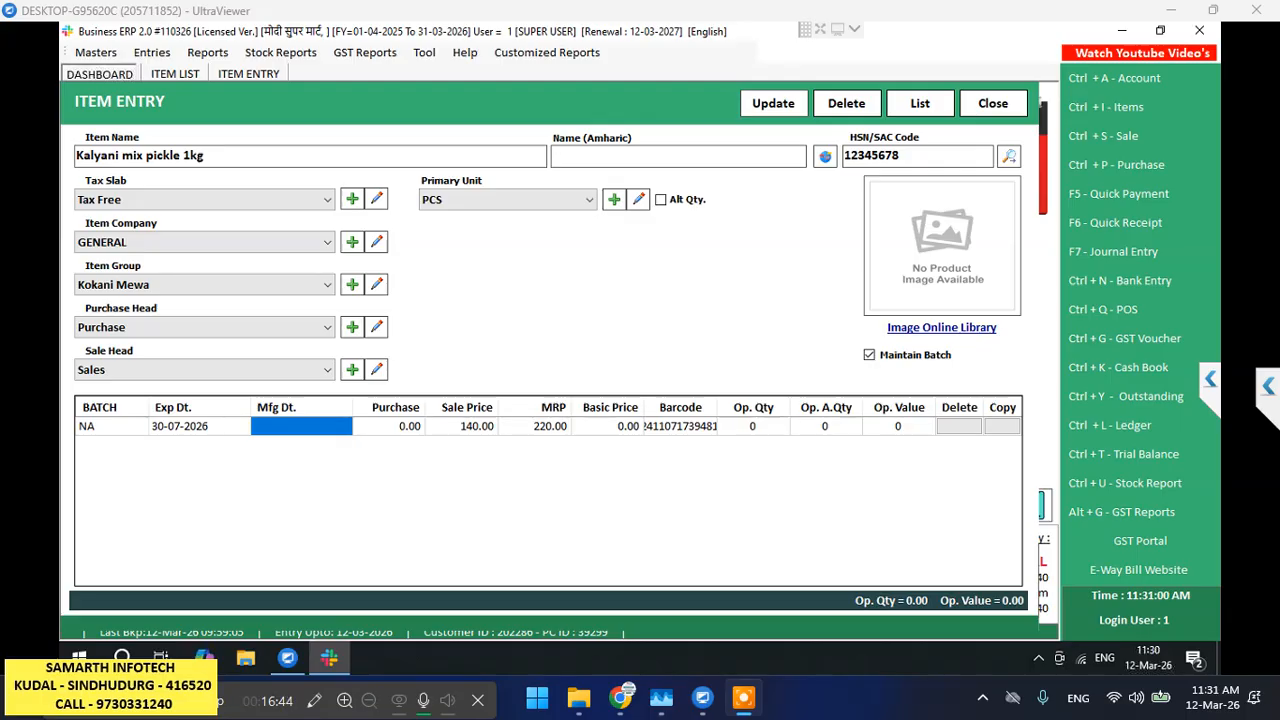
Set the manufacturing date of the Kalyani mix pickle 1kg batch to 30-11-2025 and leave its prices as they are
type("30-")
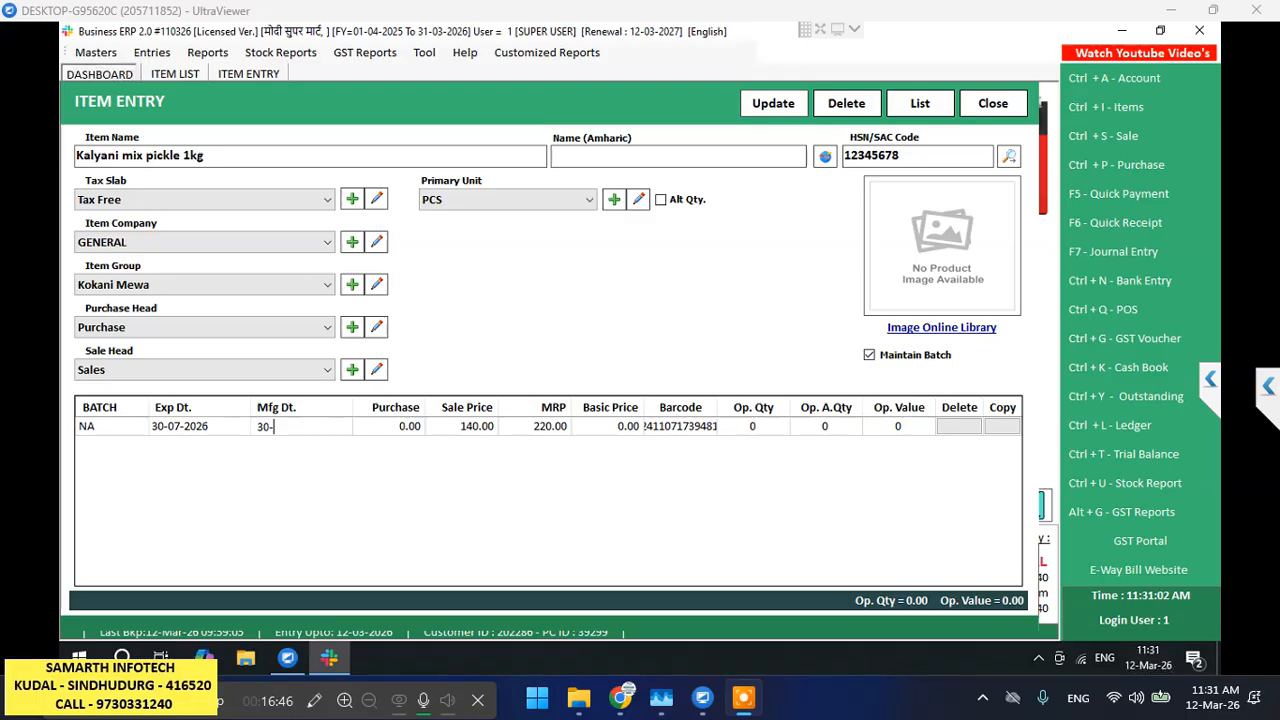
type("11-202")
type("5")
key("Return")
key("Return")
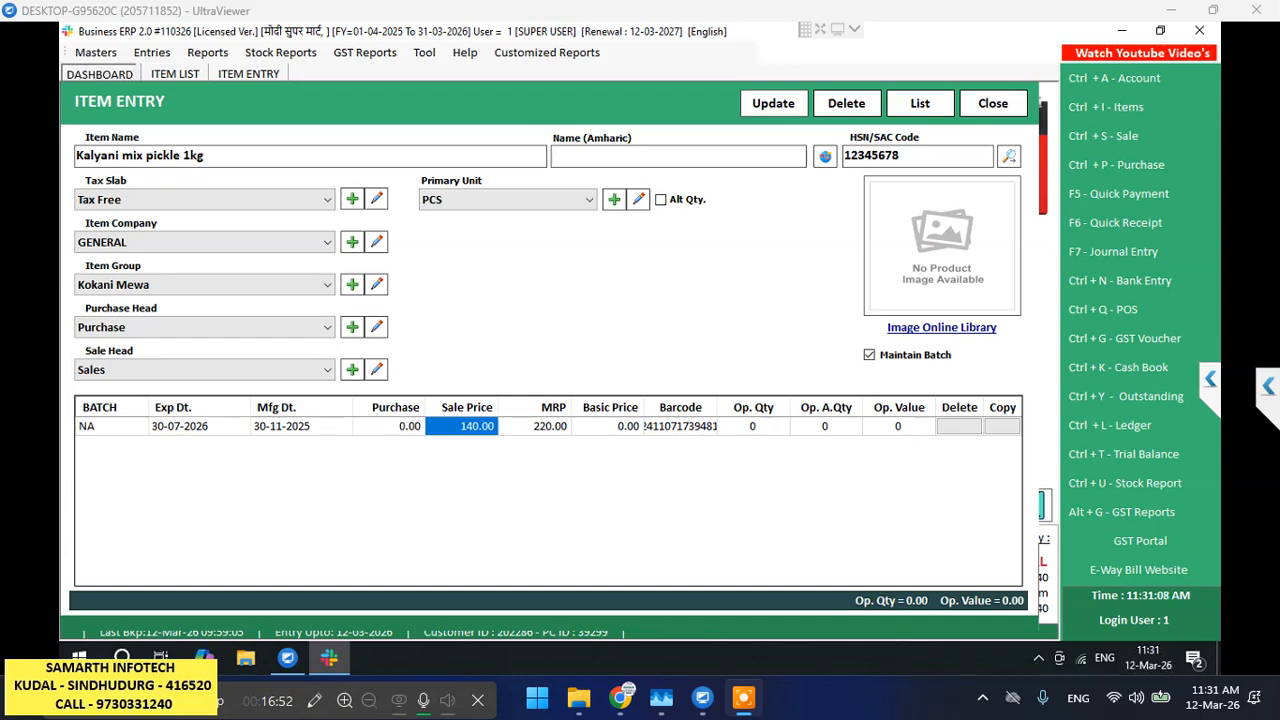
key("Return")
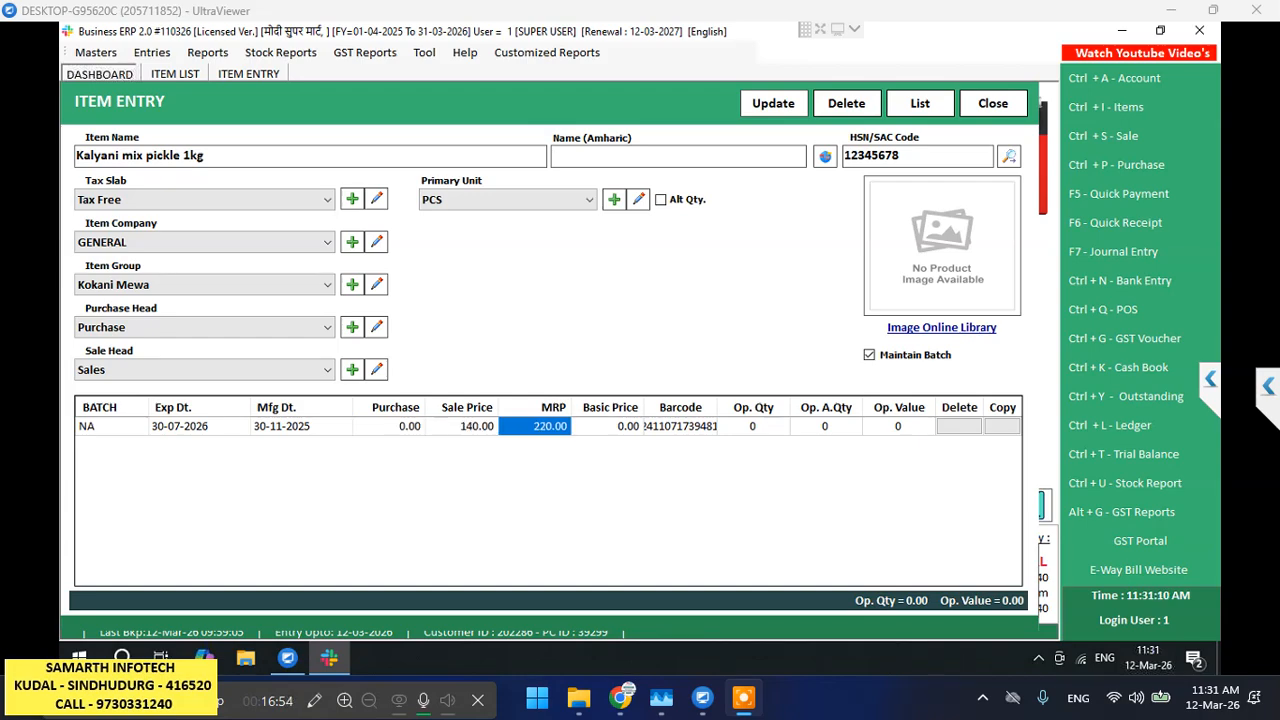
key("Return")
key("Return")
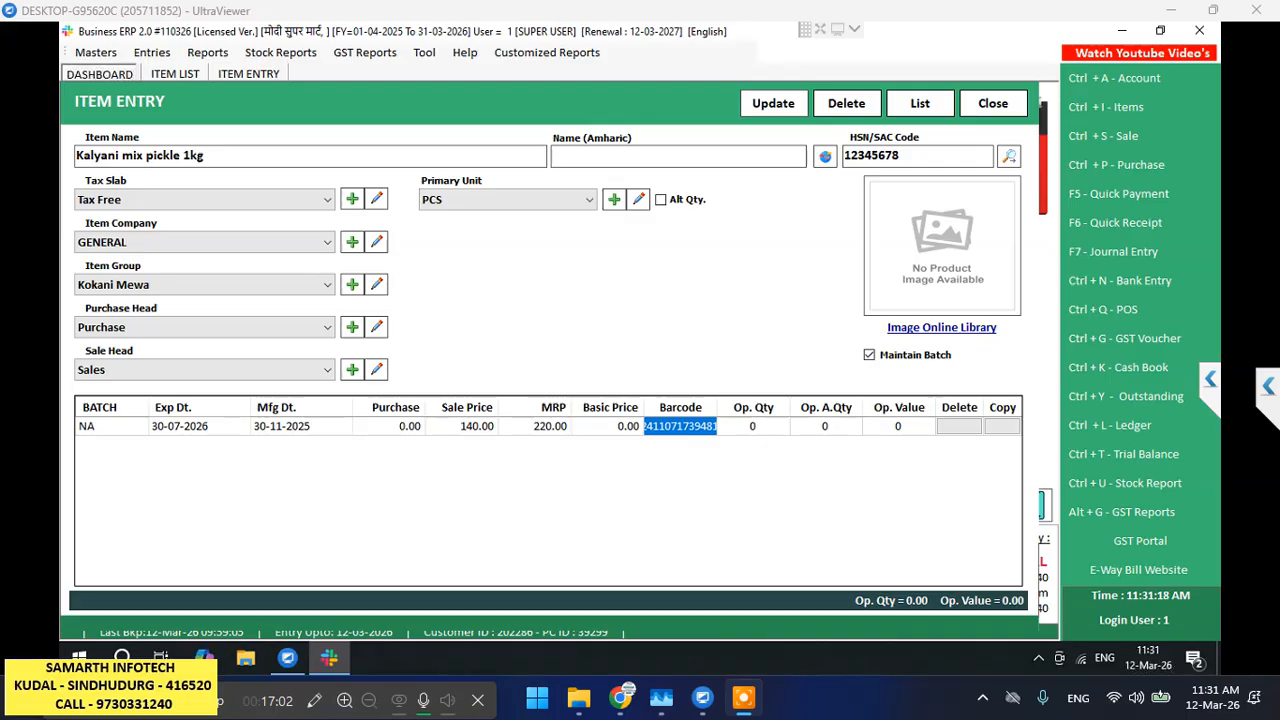
Shorten the Kalyani mix pickle 1kg batch's barcode to 241481 and complete the batch row
left_click(684, 426)
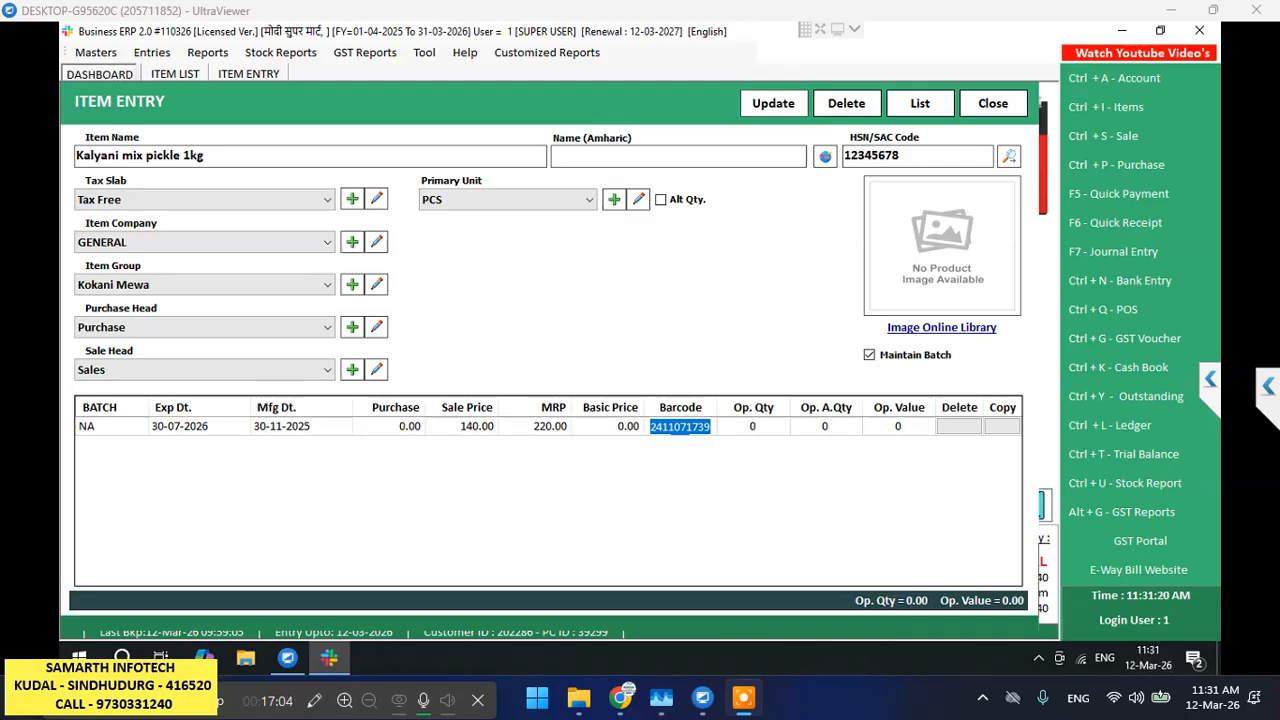
left_click(710, 427)
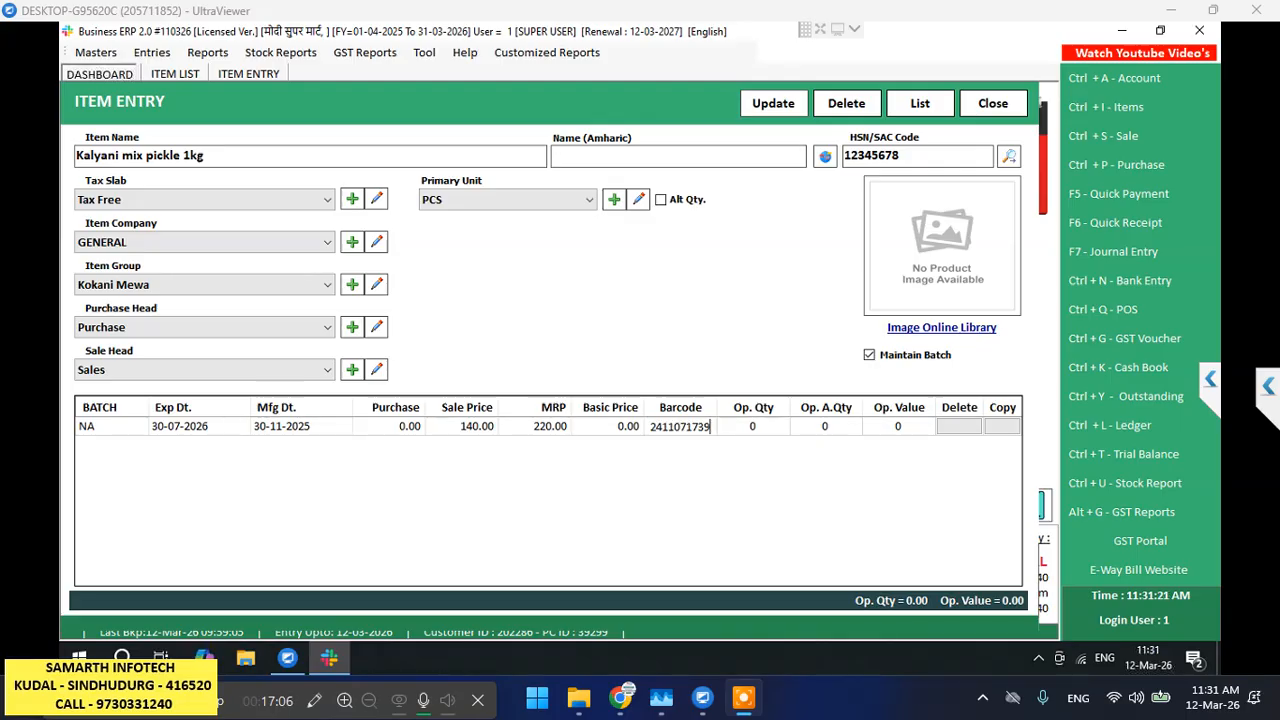
key("BackSpace")
key("BackSpace")
key("BackSpace")
key("BackSpace")
key("BackSpace")
key("BackSpace")
key("BackSpace")
key("Return")
key("Return")
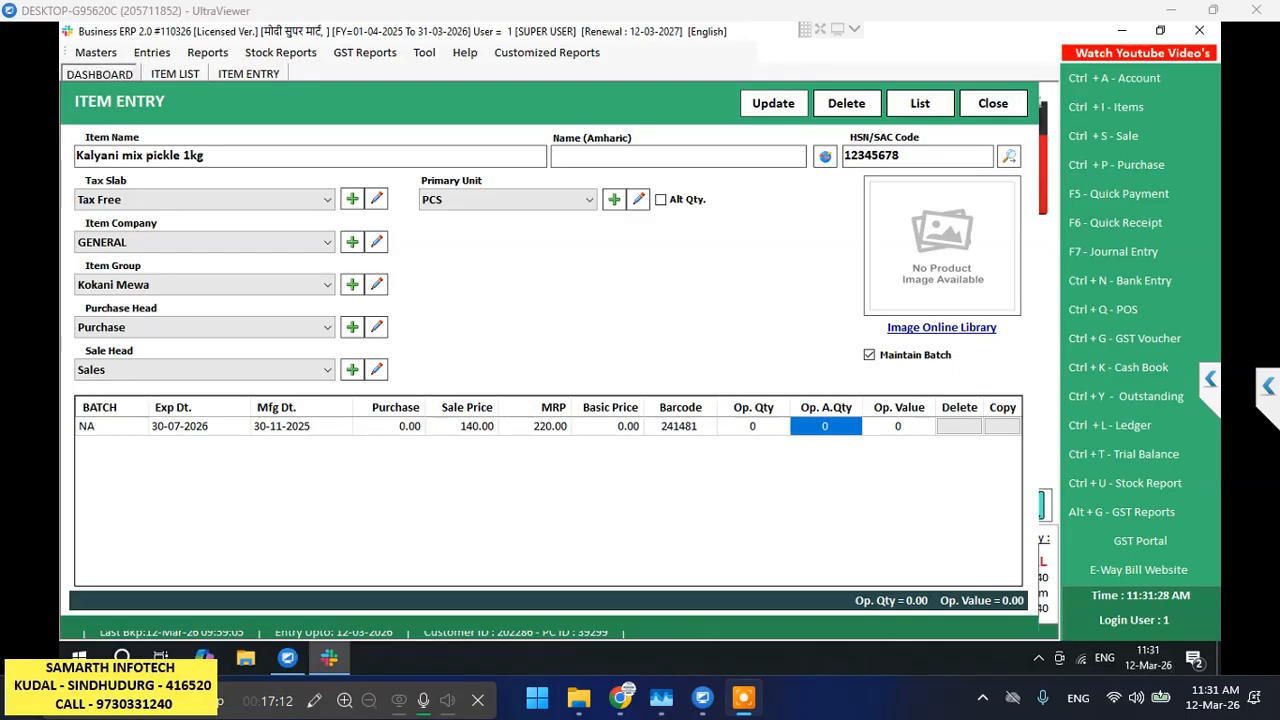
key("Return")
key("Return")
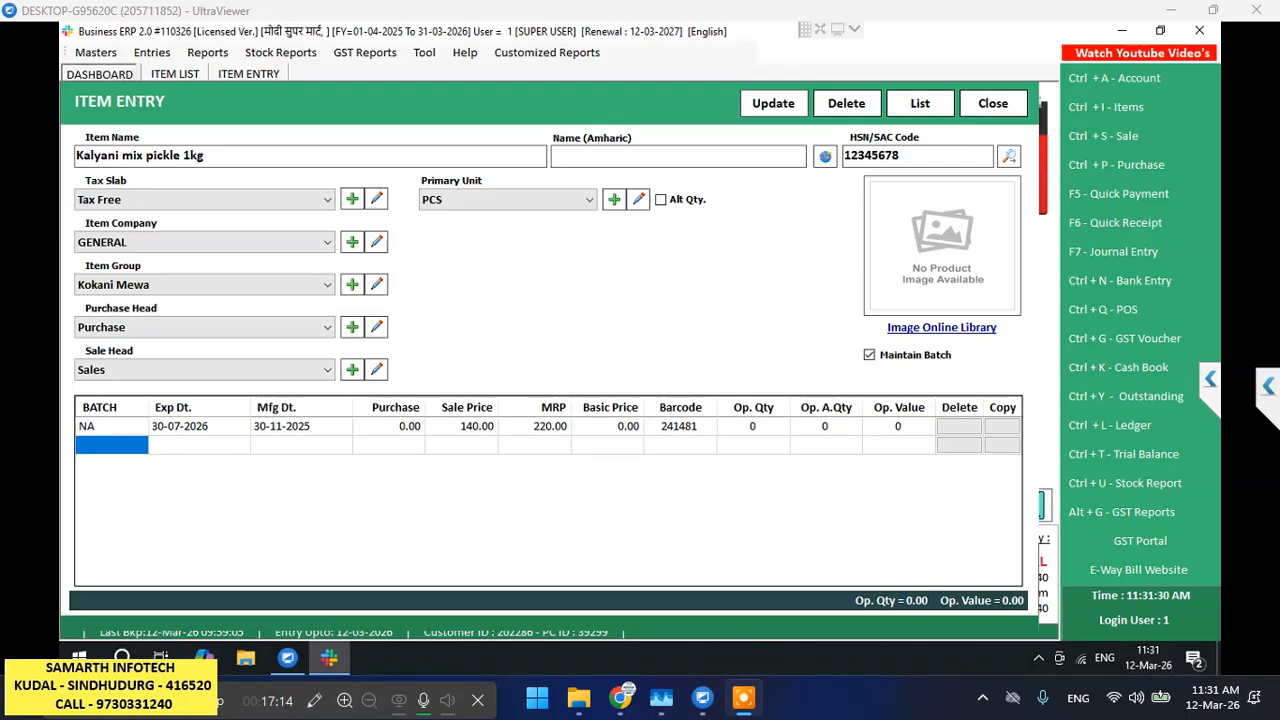
Try copying the blank batch row of Kalyani mix pickle 1kg and delete the extra empty row below it
left_click(1002, 445)
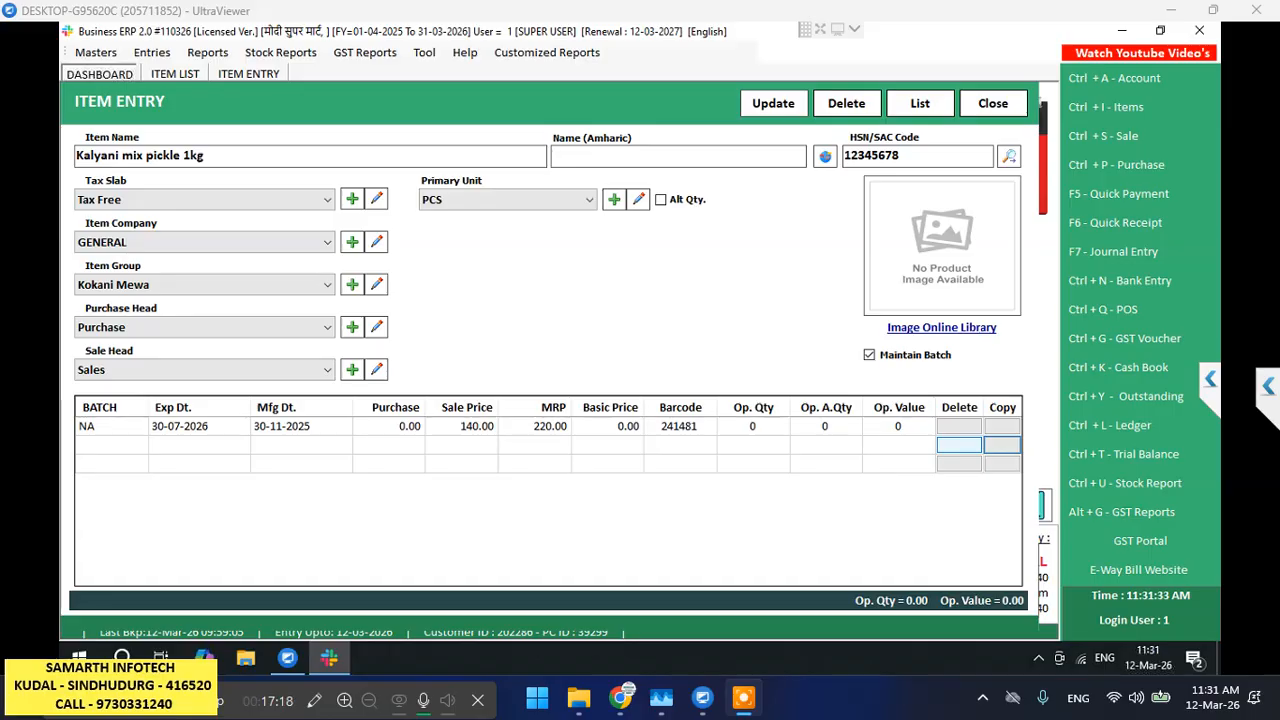
left_click(959, 445)
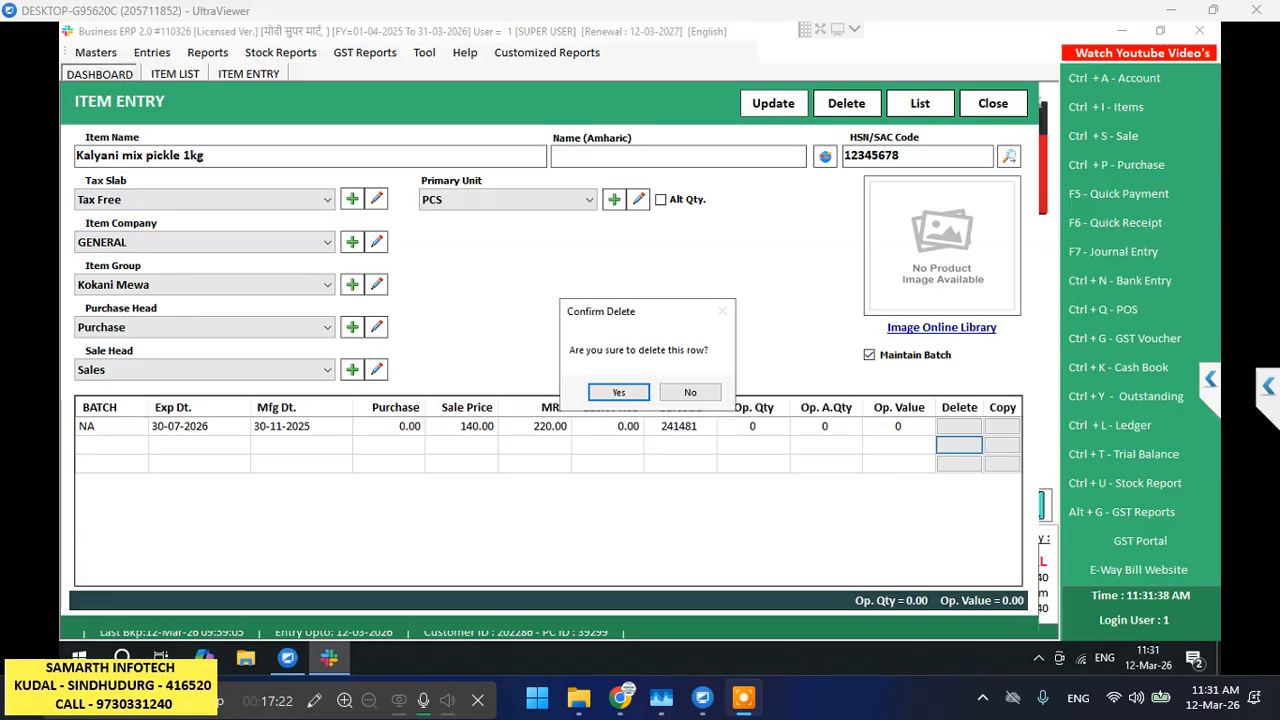
left_click(690, 392)
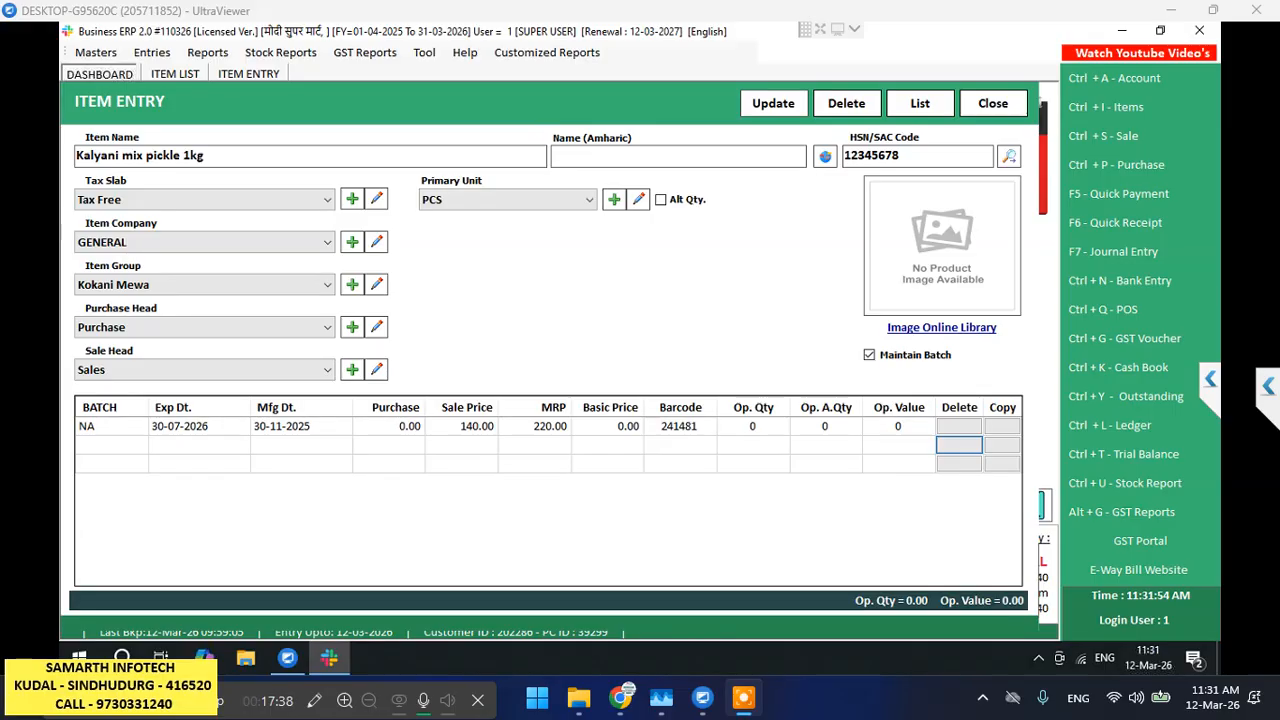
left_click(959, 464)
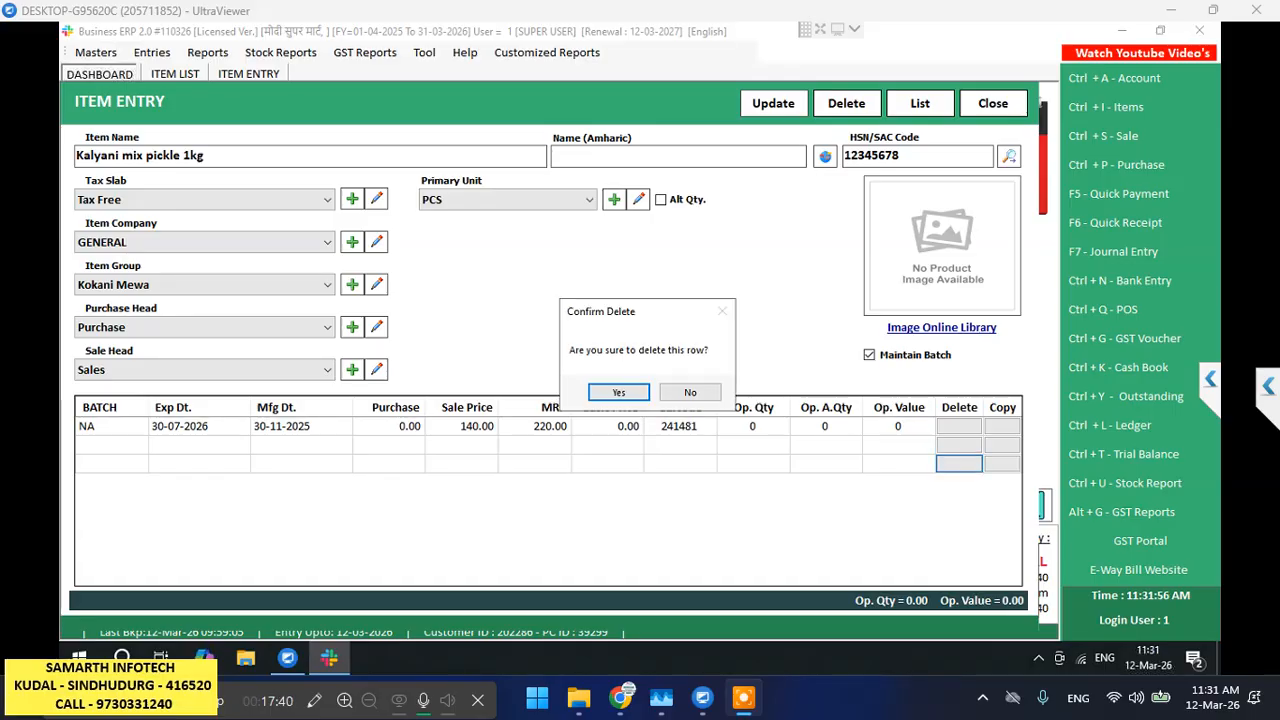
left_click(619, 392)
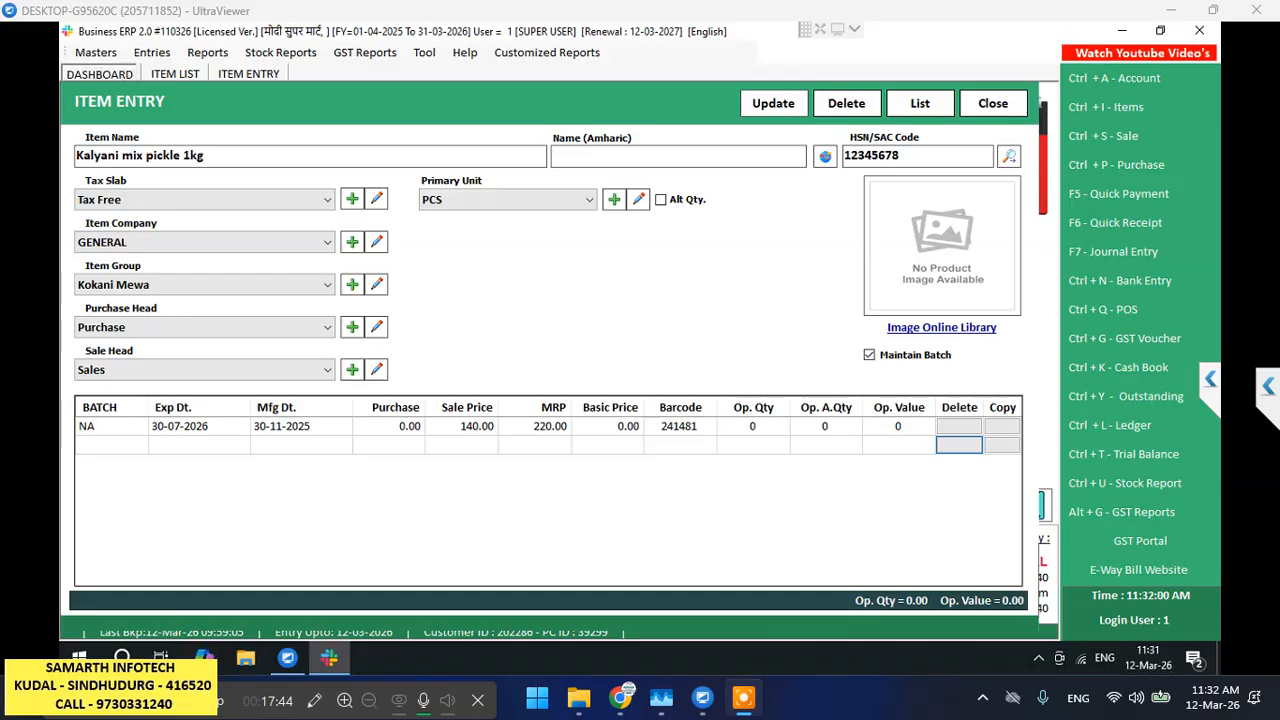
Add a second batch named 1 to Kalyani mix pickle 1kg with expiry date 30-08-2026
left_click(112, 445)
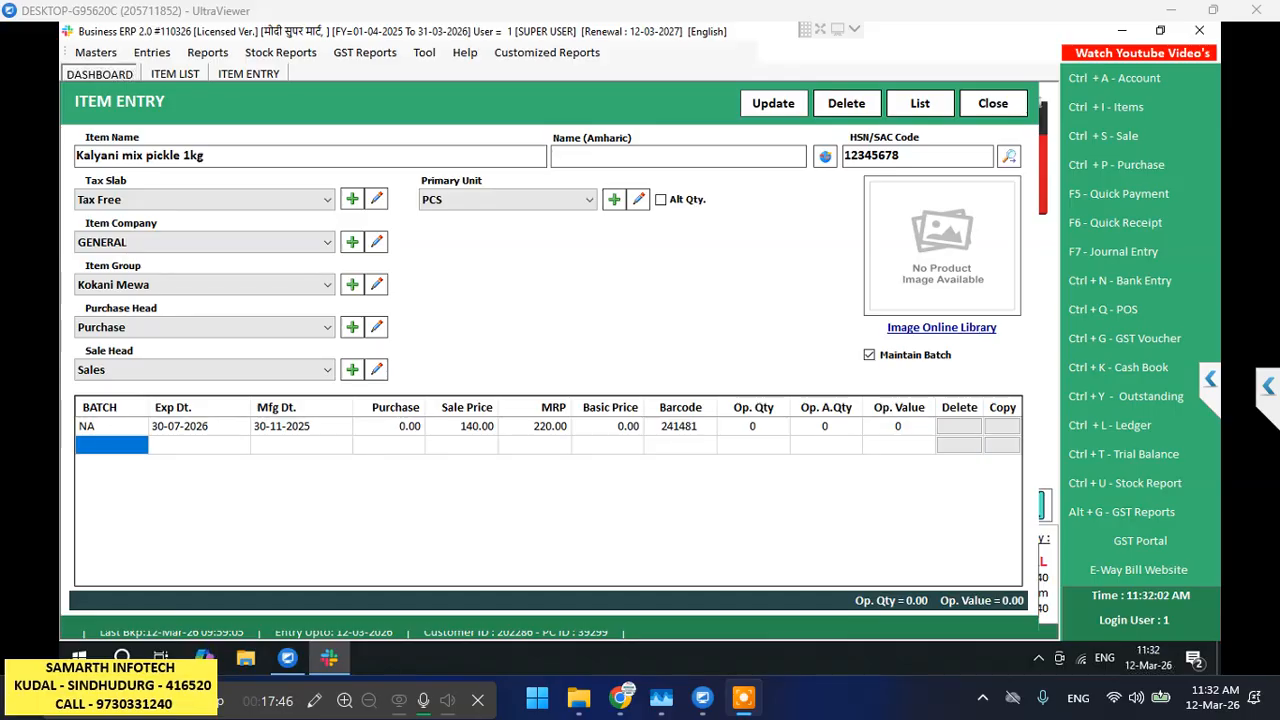
left_click(199, 445)
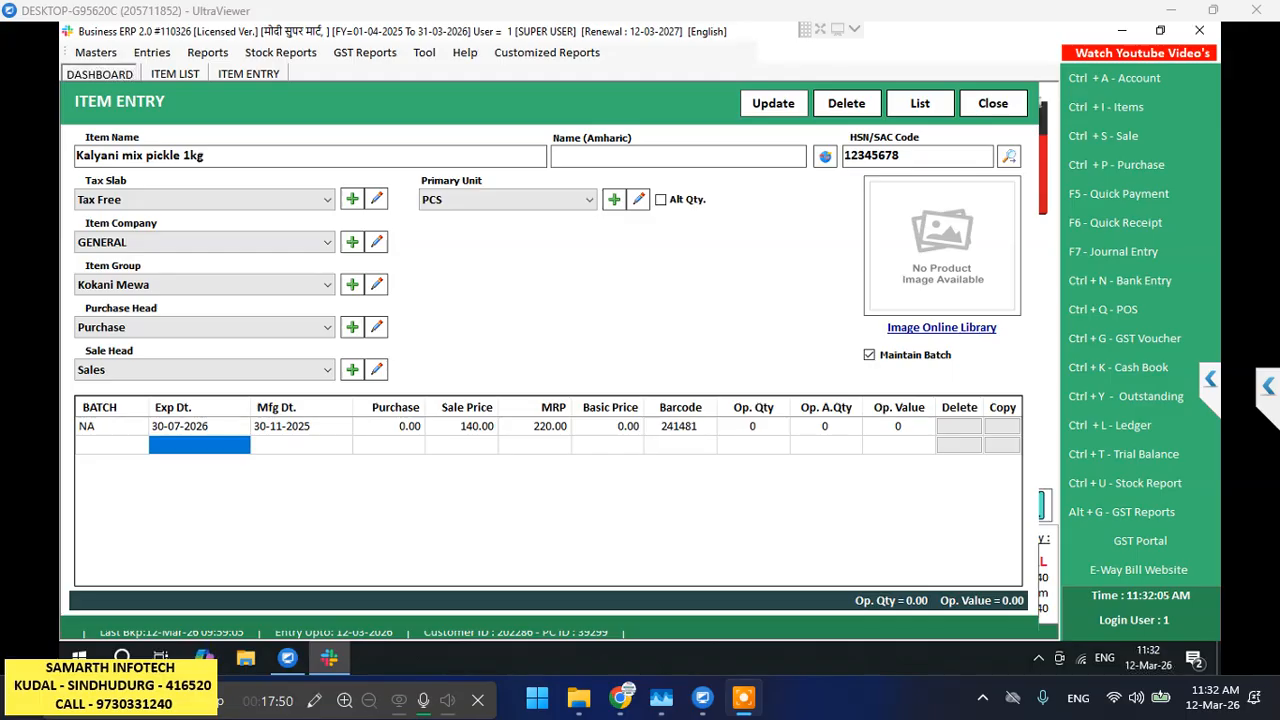
left_click(112, 445)
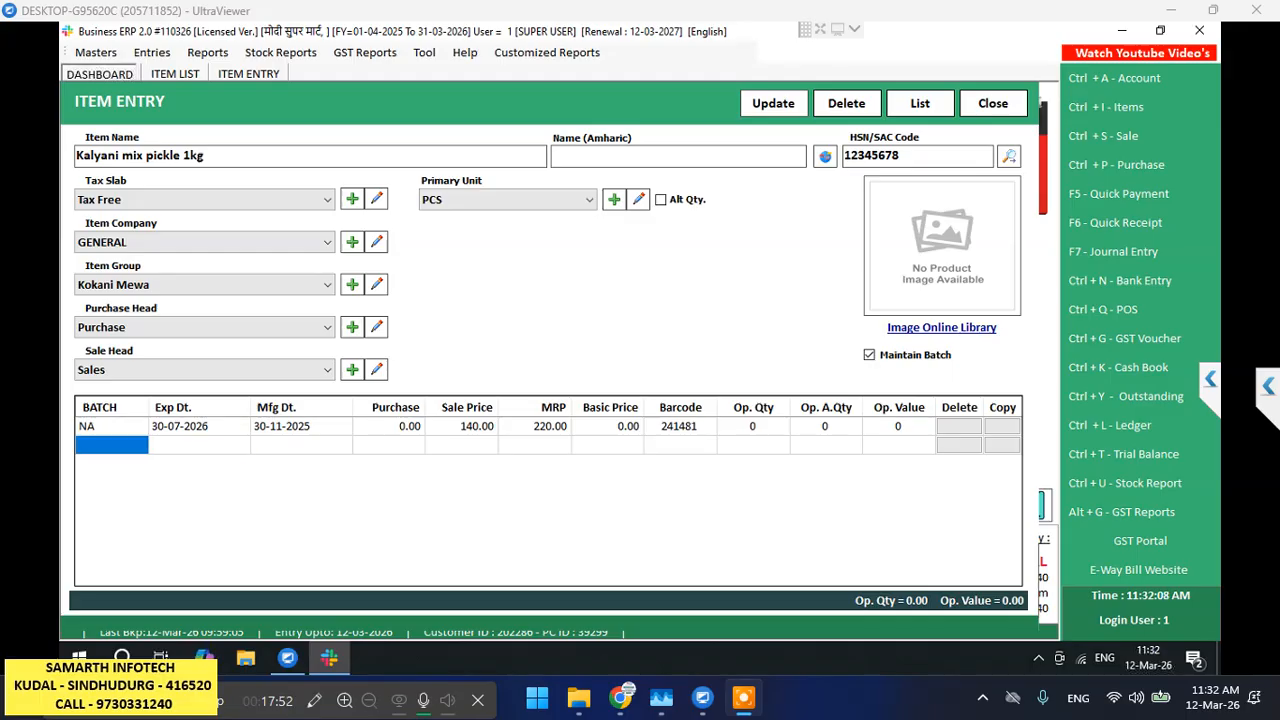
left_click(112, 445)
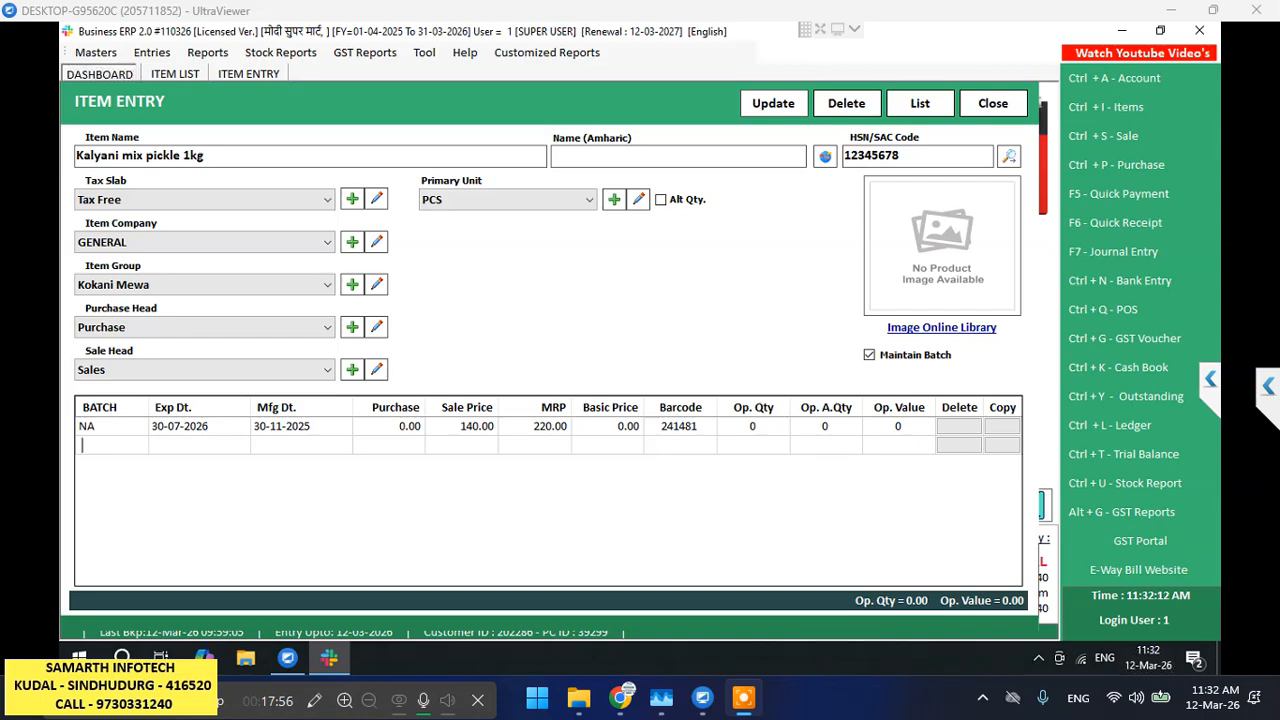
type("1")
key("Return")
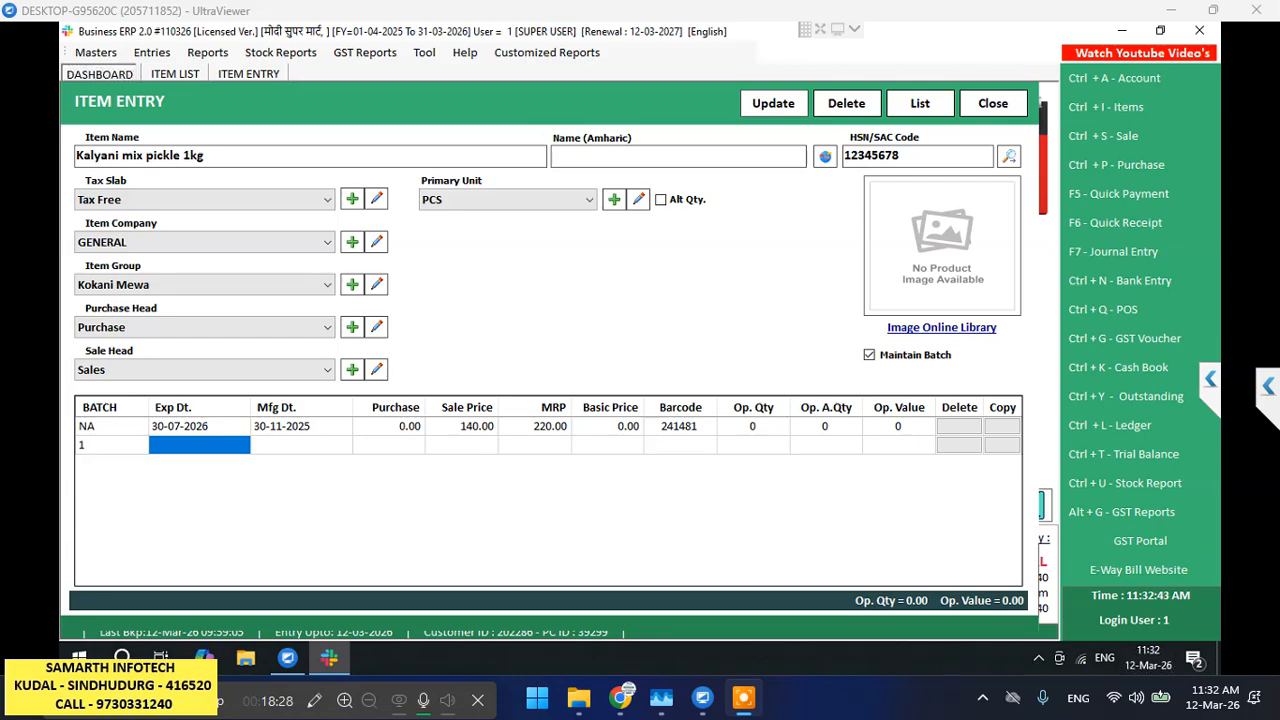
type("30-")
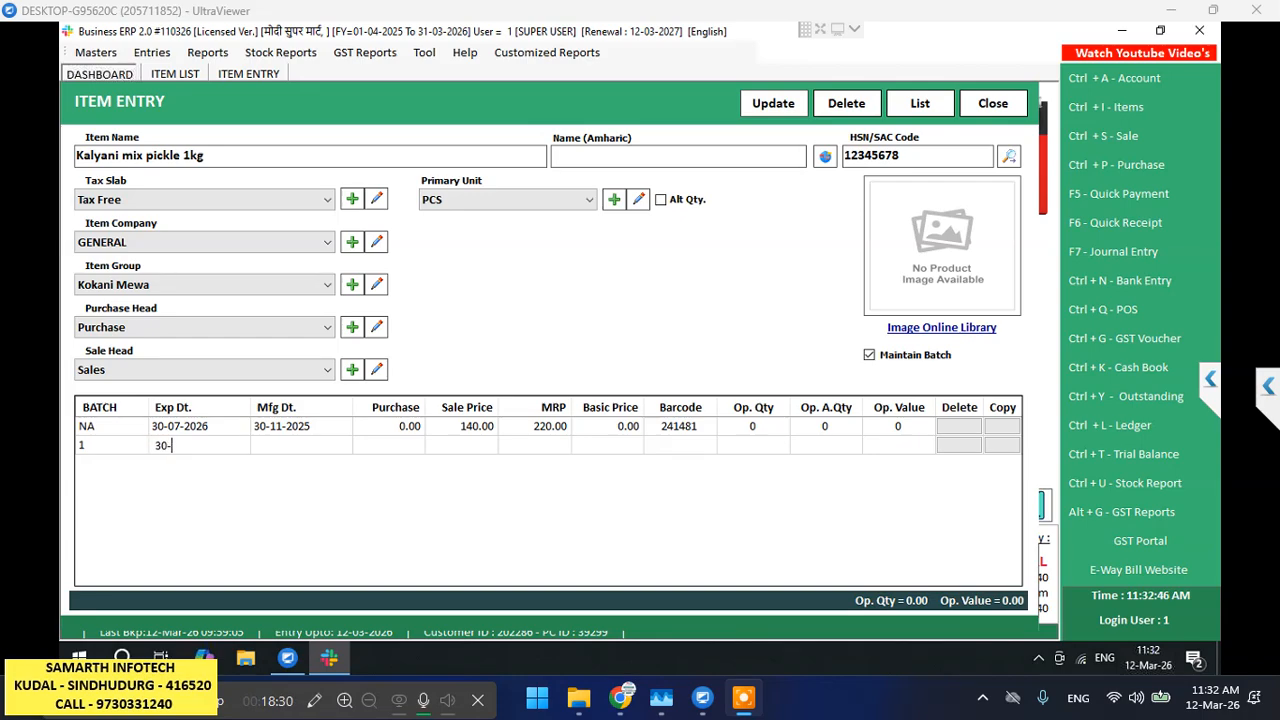
type("08-2026")
key("Return")
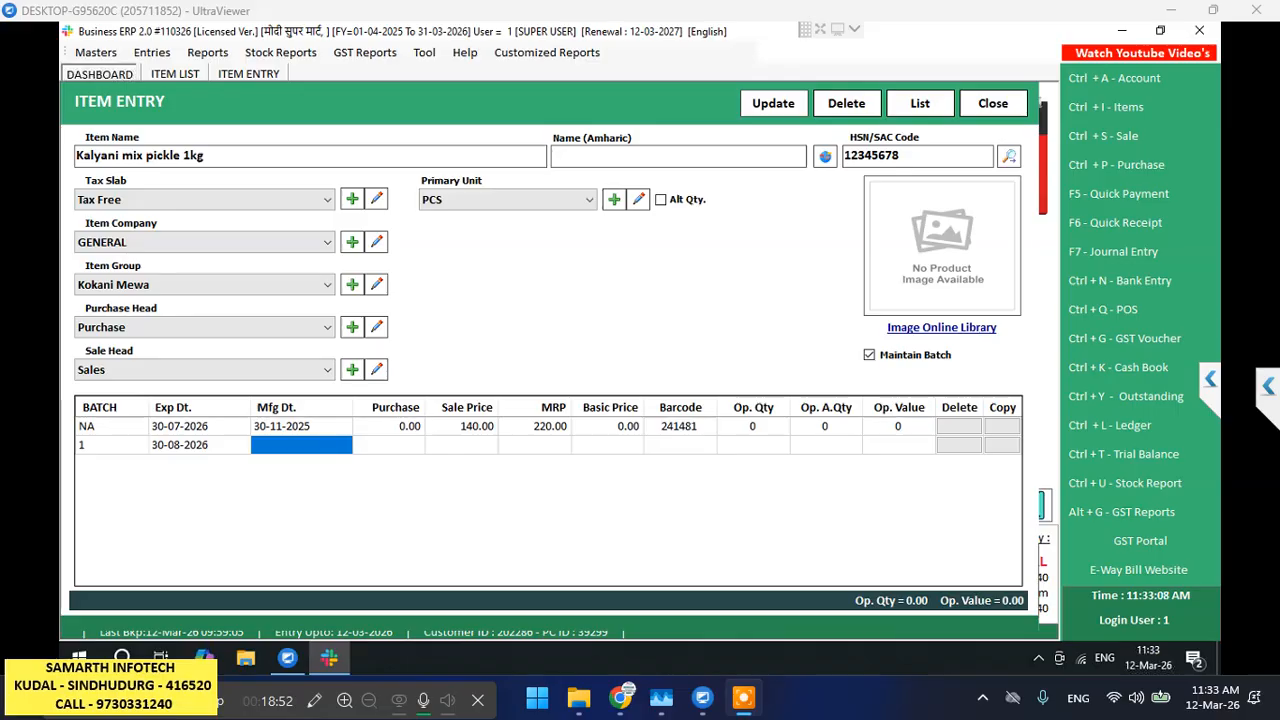
Set the manufacturing date of batch 1 to 30-08-2025 and leave its purchase price blank
type("30")
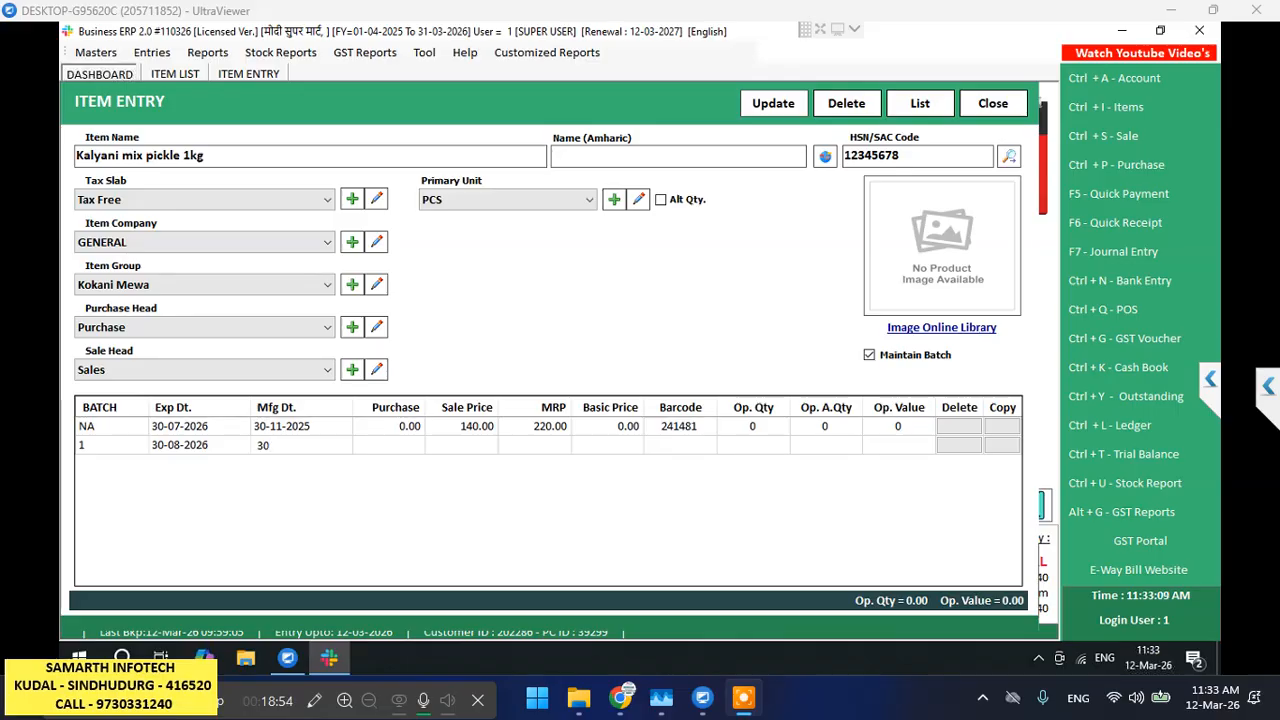
type("-08-20")
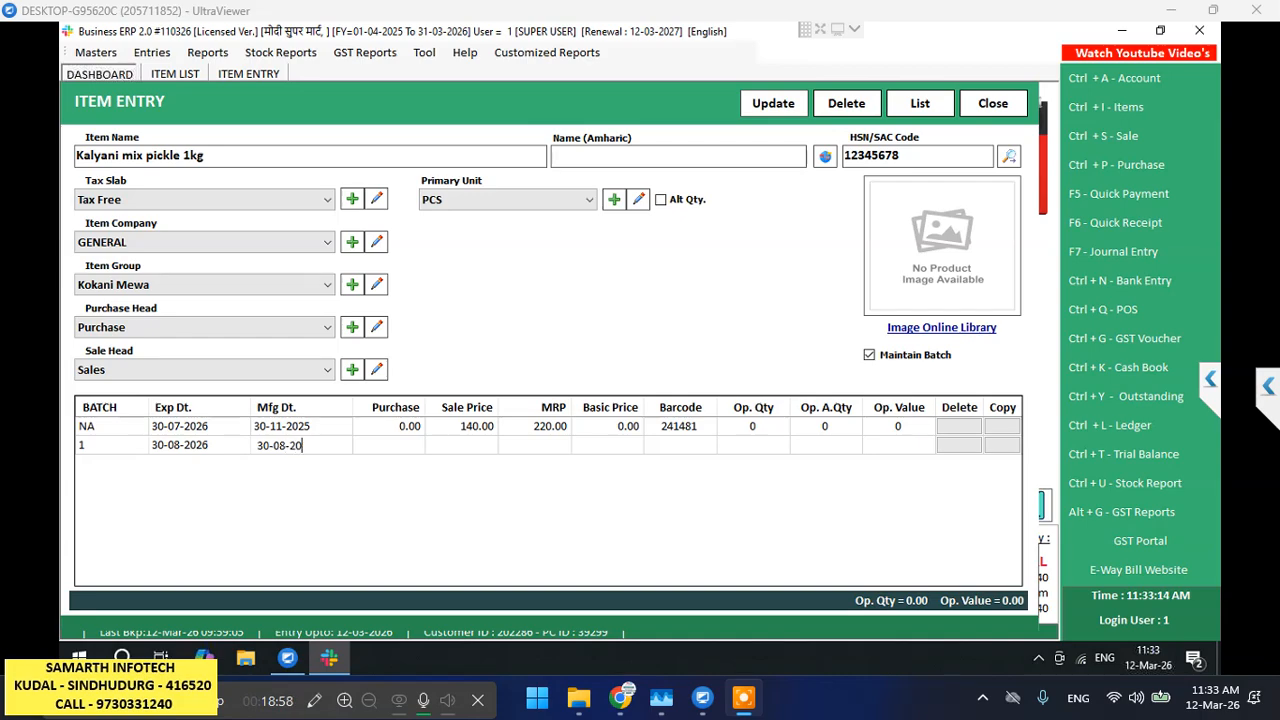
type("25")
key("Return")
key("Return")
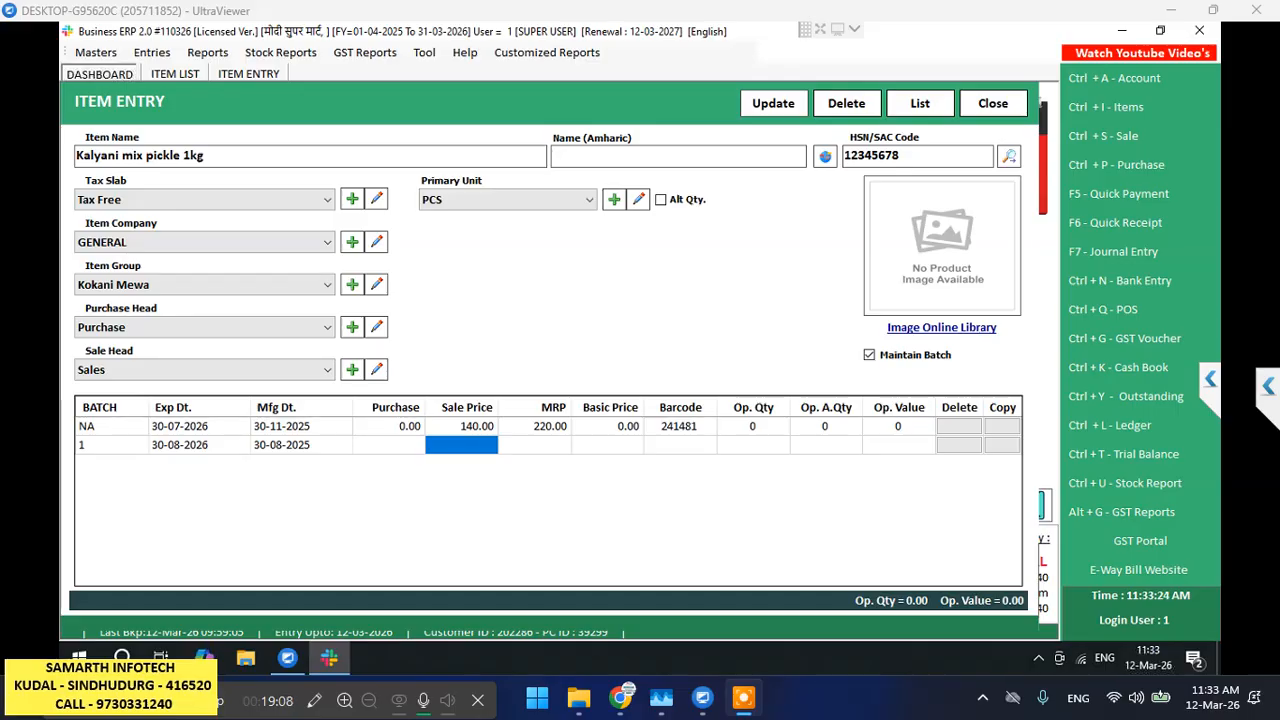
Set batch 1's sale price to 140 and MRP to 220, leaving its basic price, barcode and opening quantities blank
type("14")
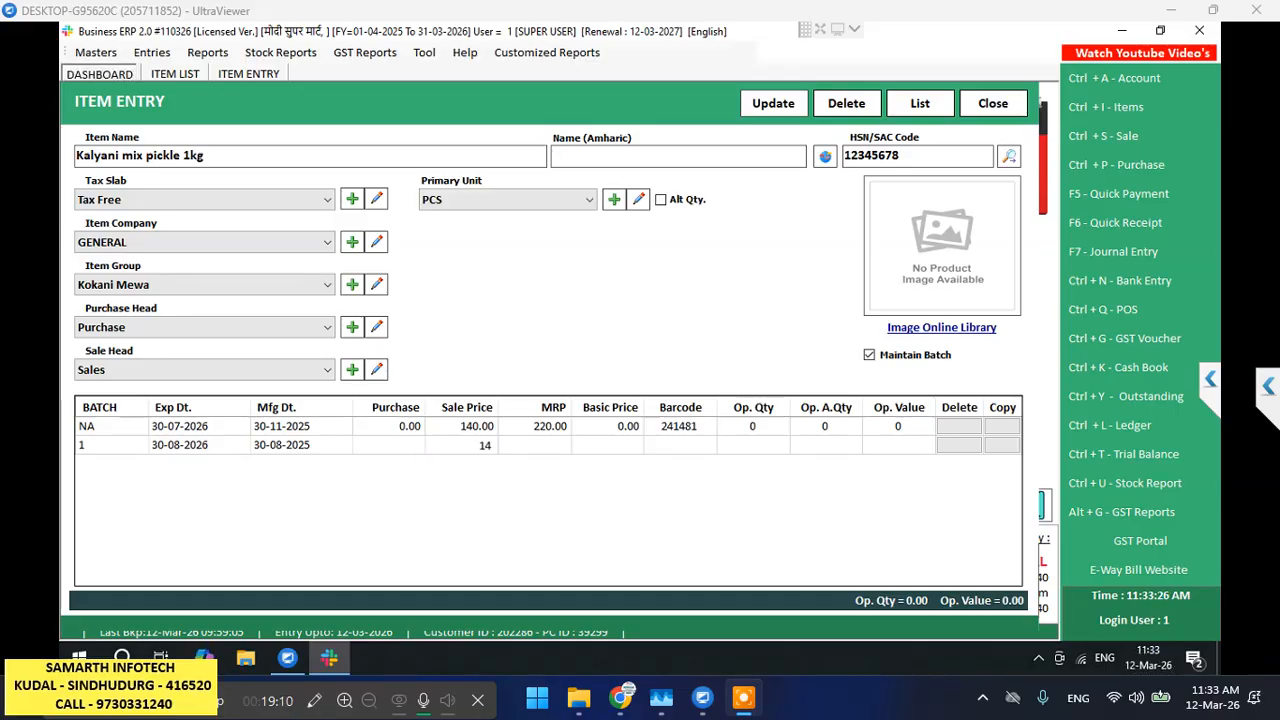
type("0")
key("Return")
type("220")
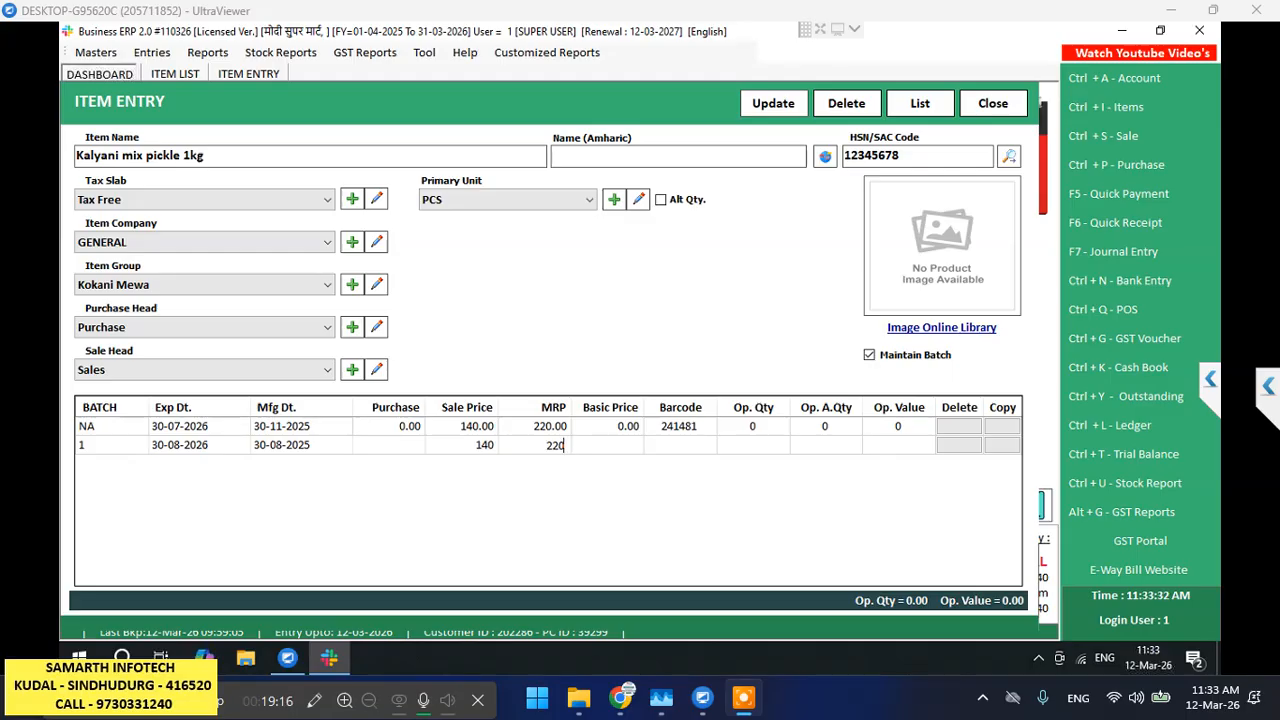
key("Return")
key("Return")
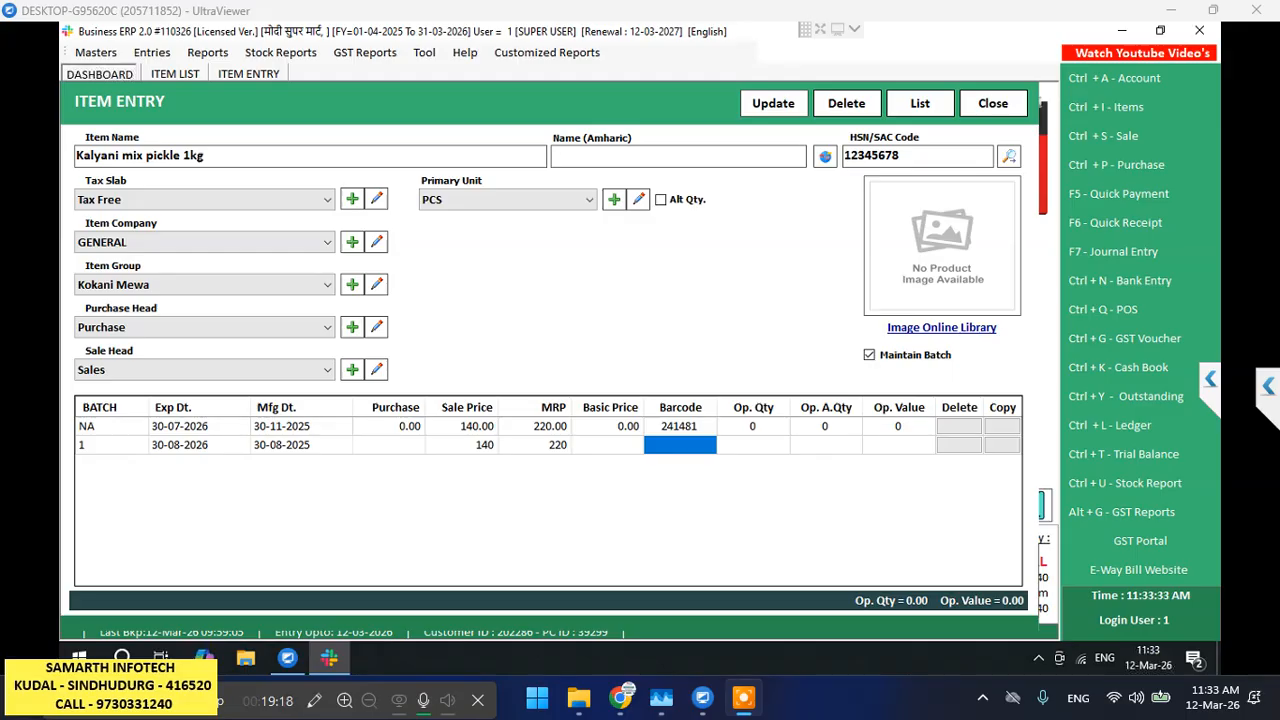
key("Return")
key("Return")
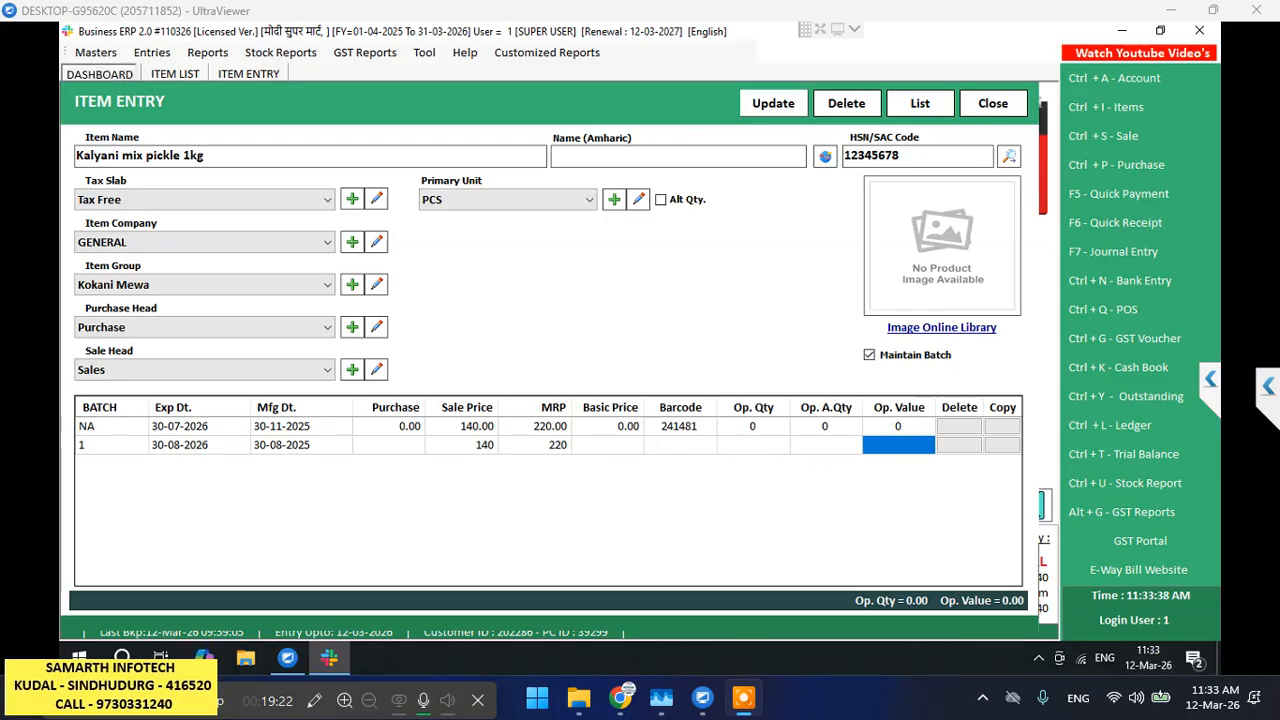
Save the updated Kalyani mix pickle 1kg item and close the item entry form
left_click(773, 103)
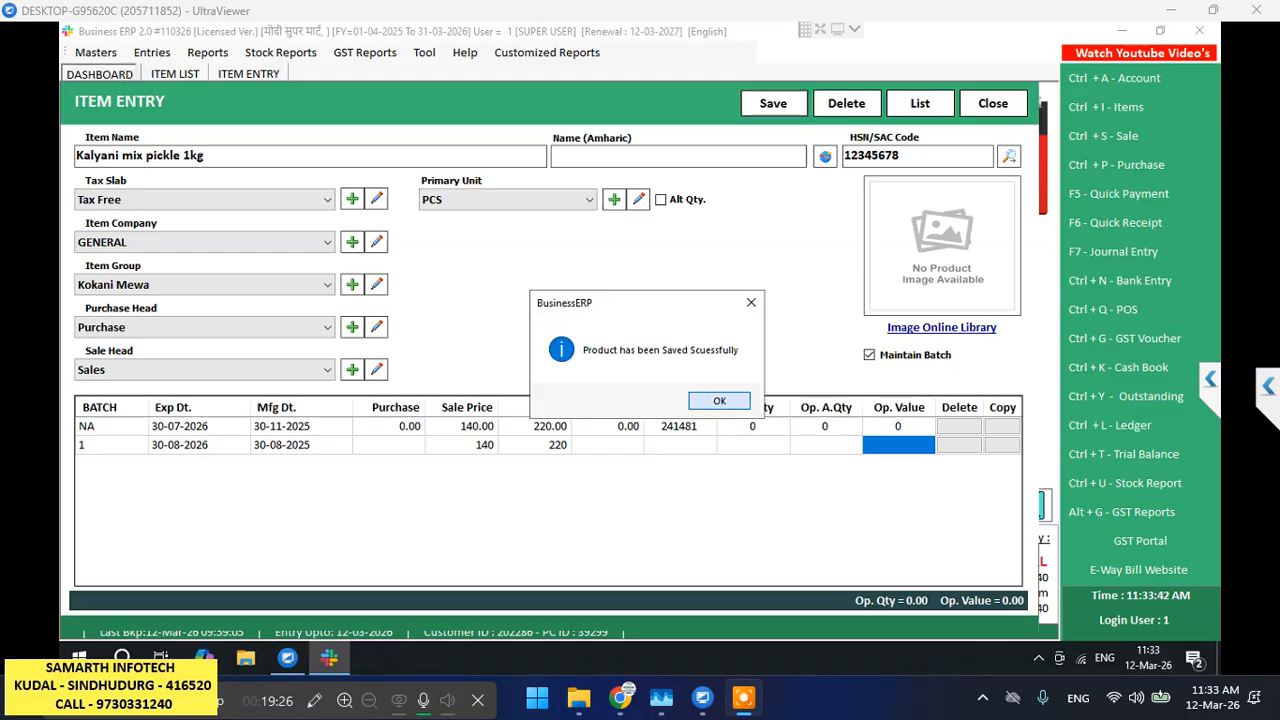
left_click(719, 400)
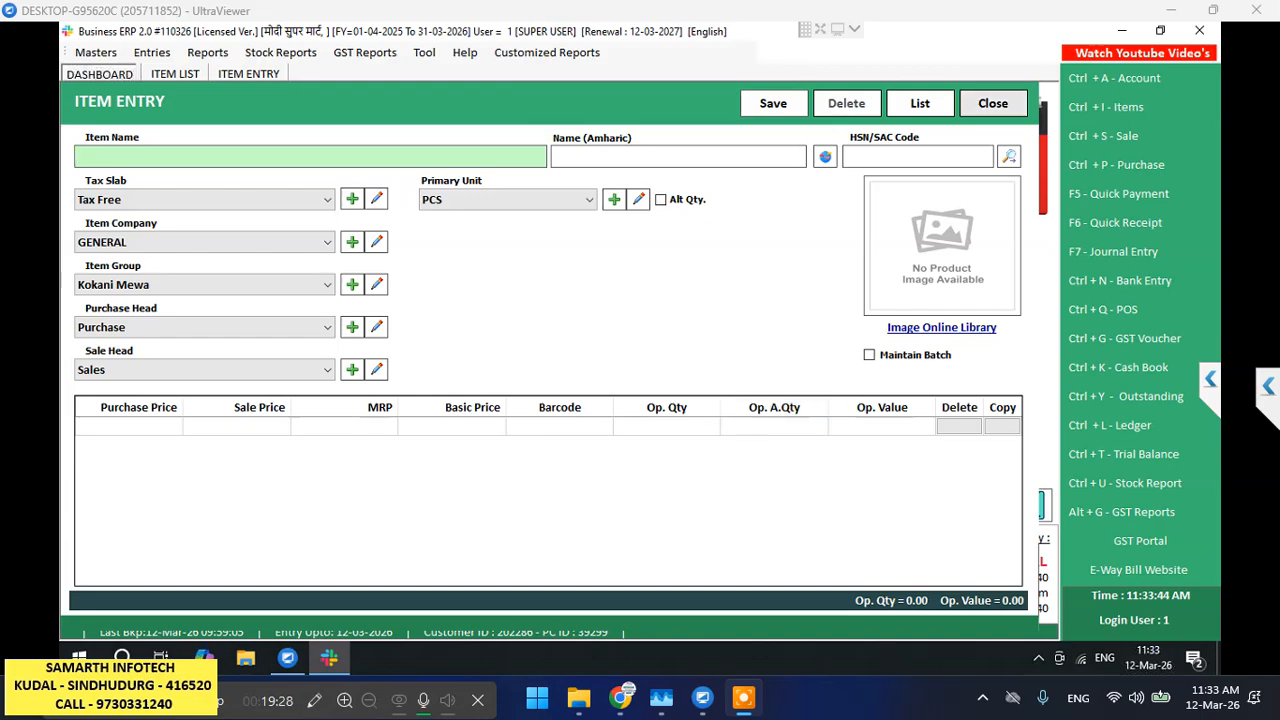
left_click(993, 103)
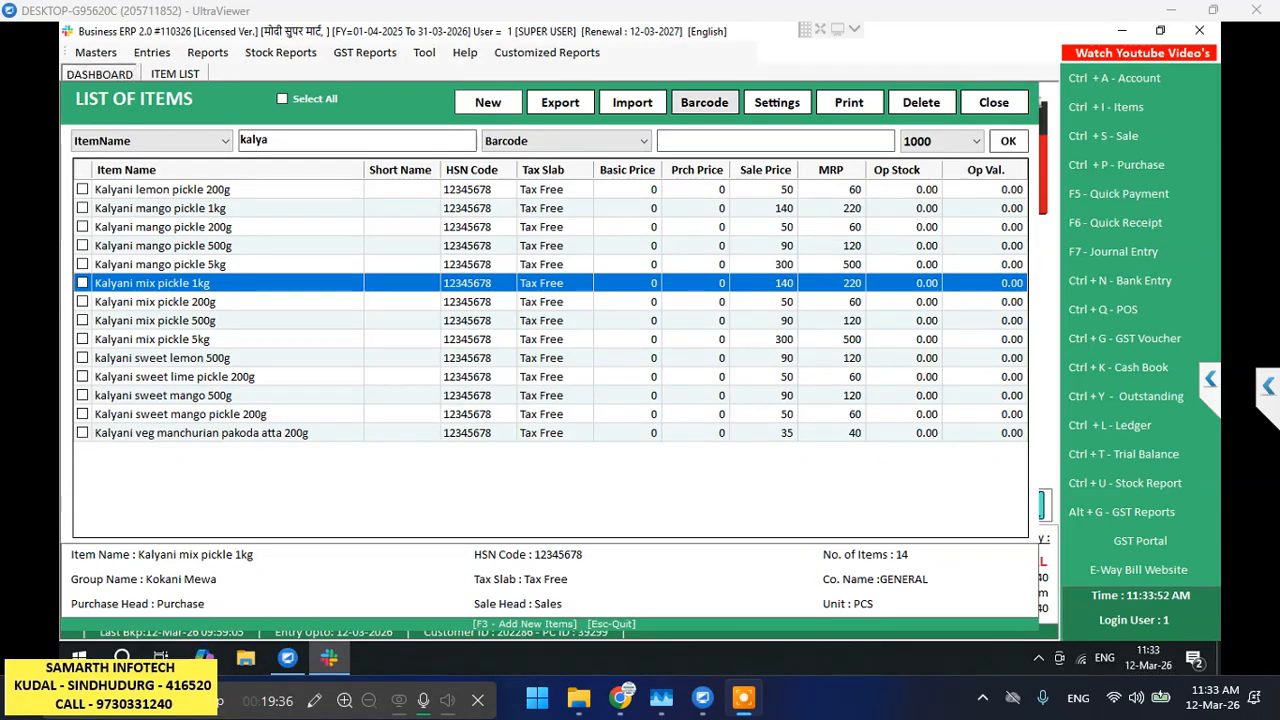
Open barcode label printing from the item list and list the items matching "kalyani"
left_click(704, 102)
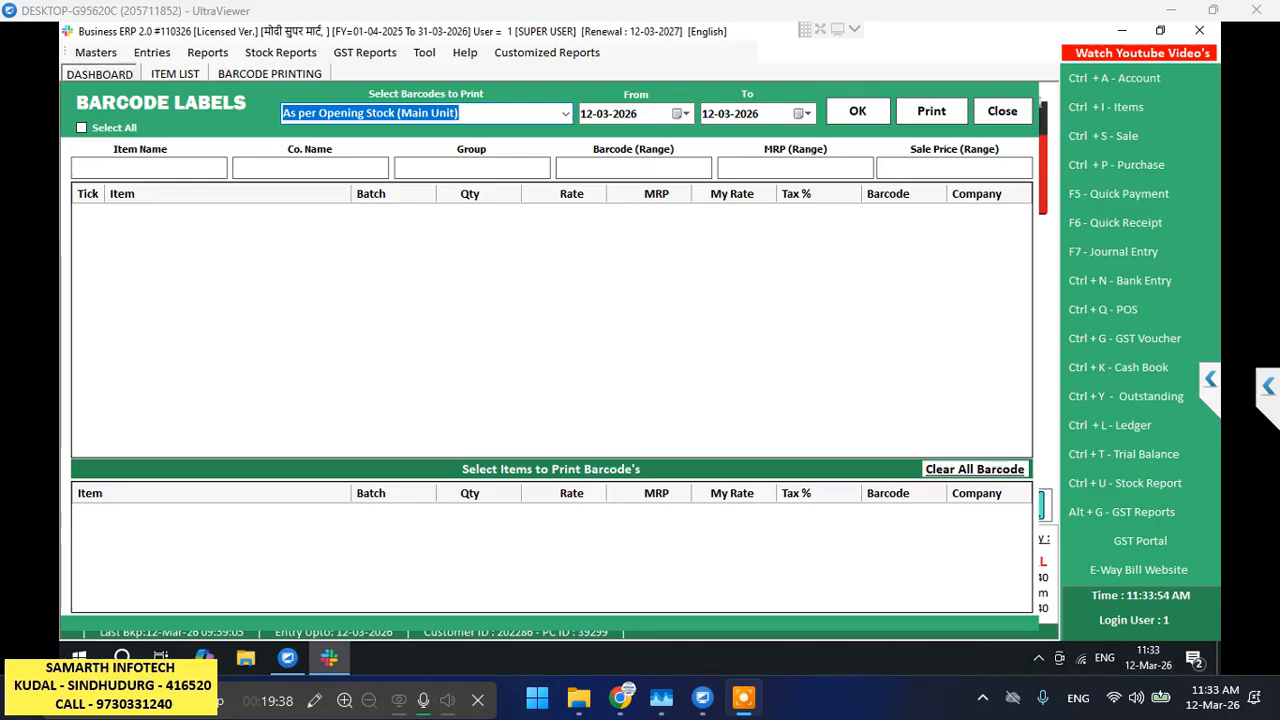
left_click(149, 168)
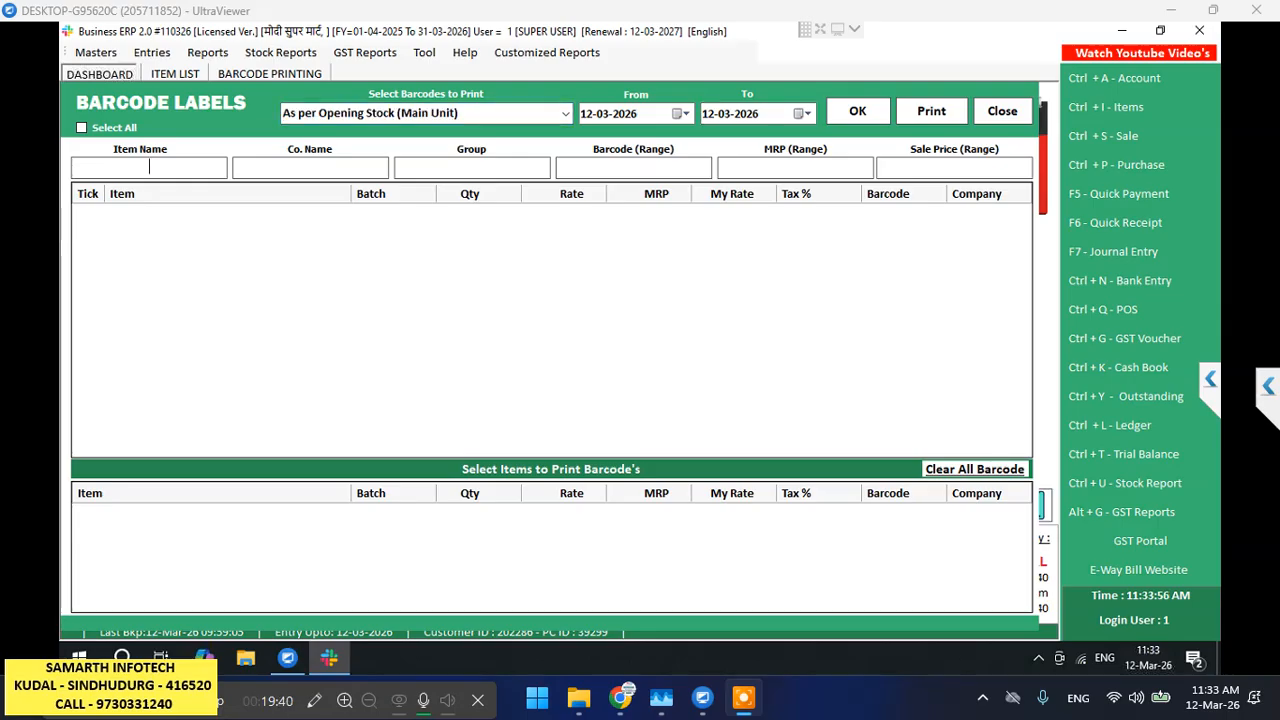
type("kal")
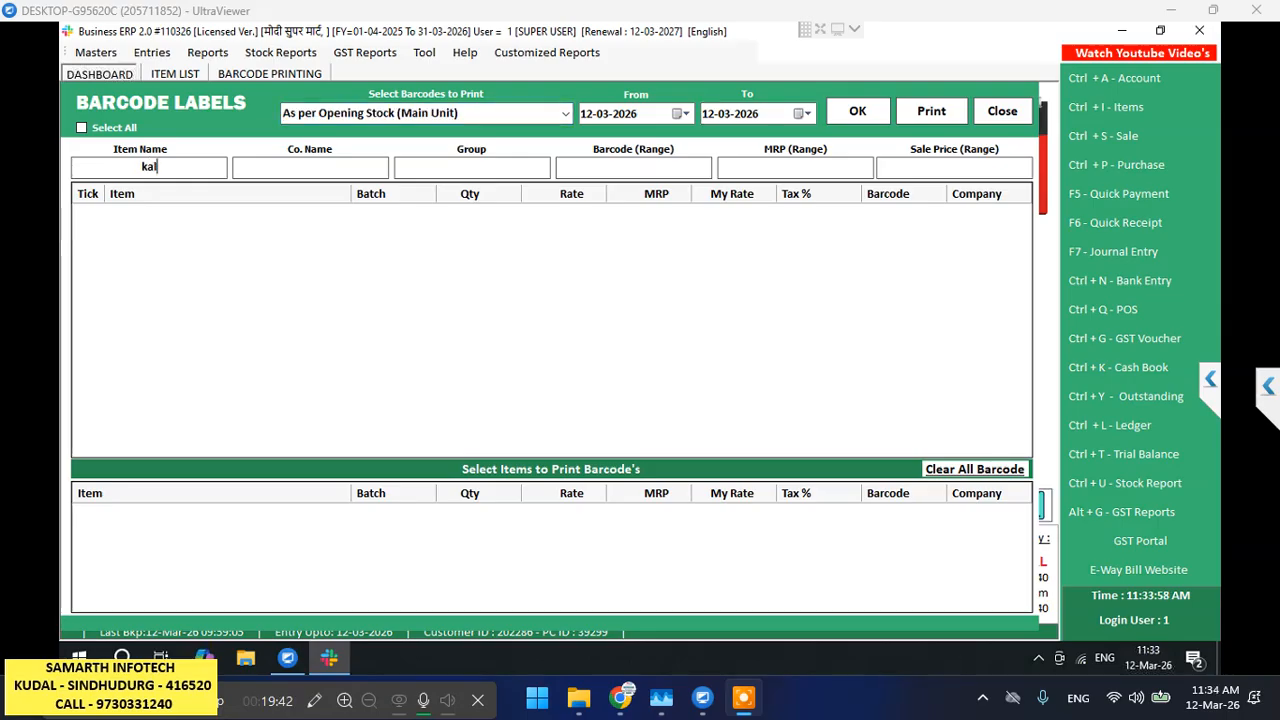
type("yani")
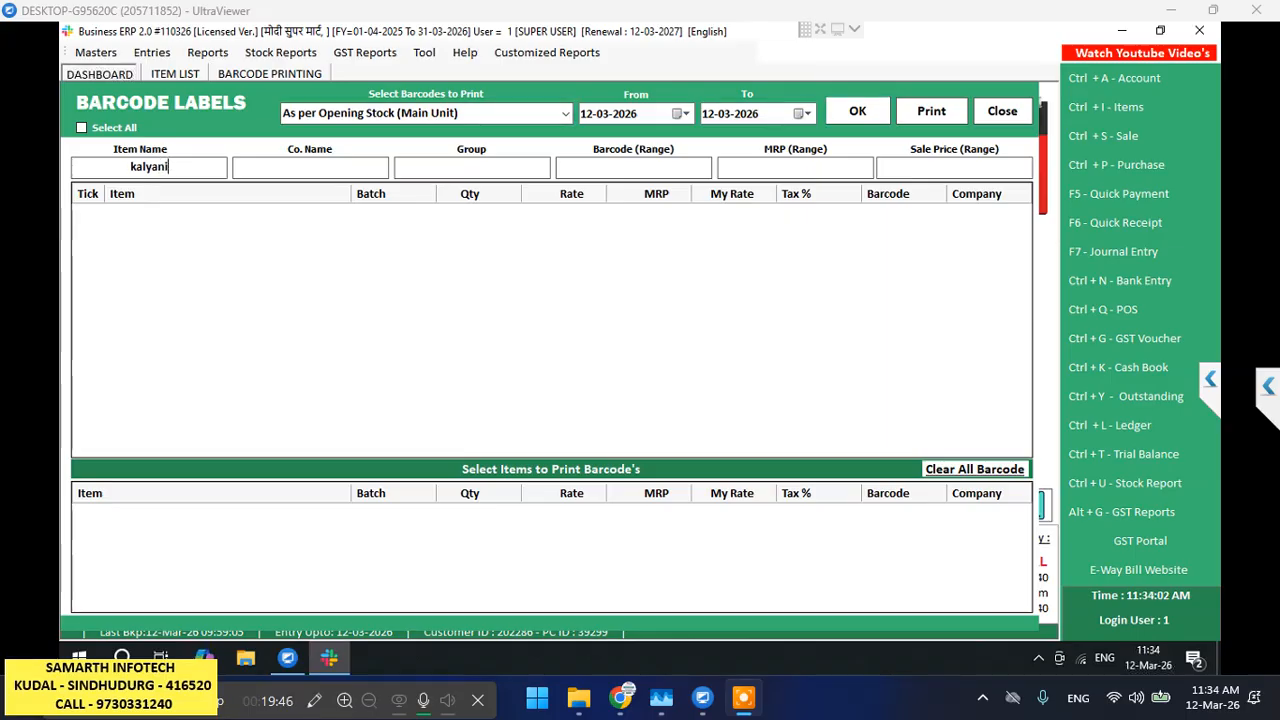
key("Return")
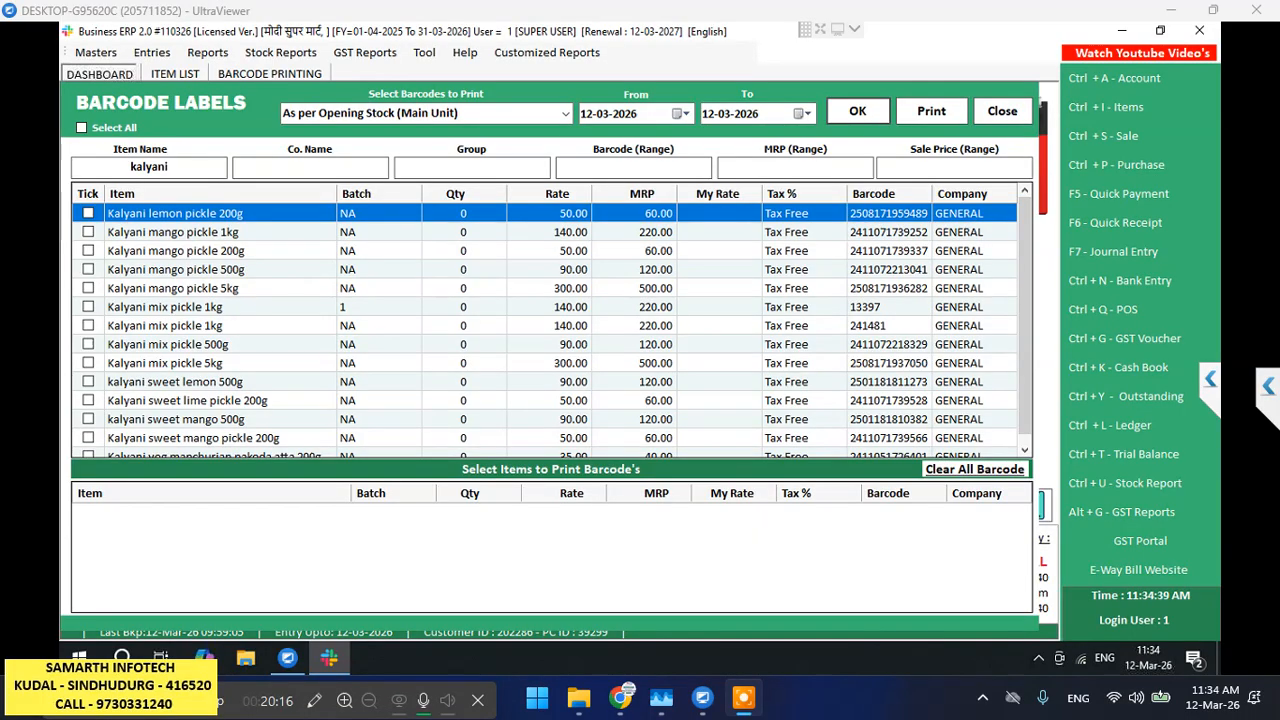
Select batches 1 and NA of Kalyani mix pickle 1kg for printing, with a label quantity of 1 each
left_click(88, 307)
left_click(88, 326)
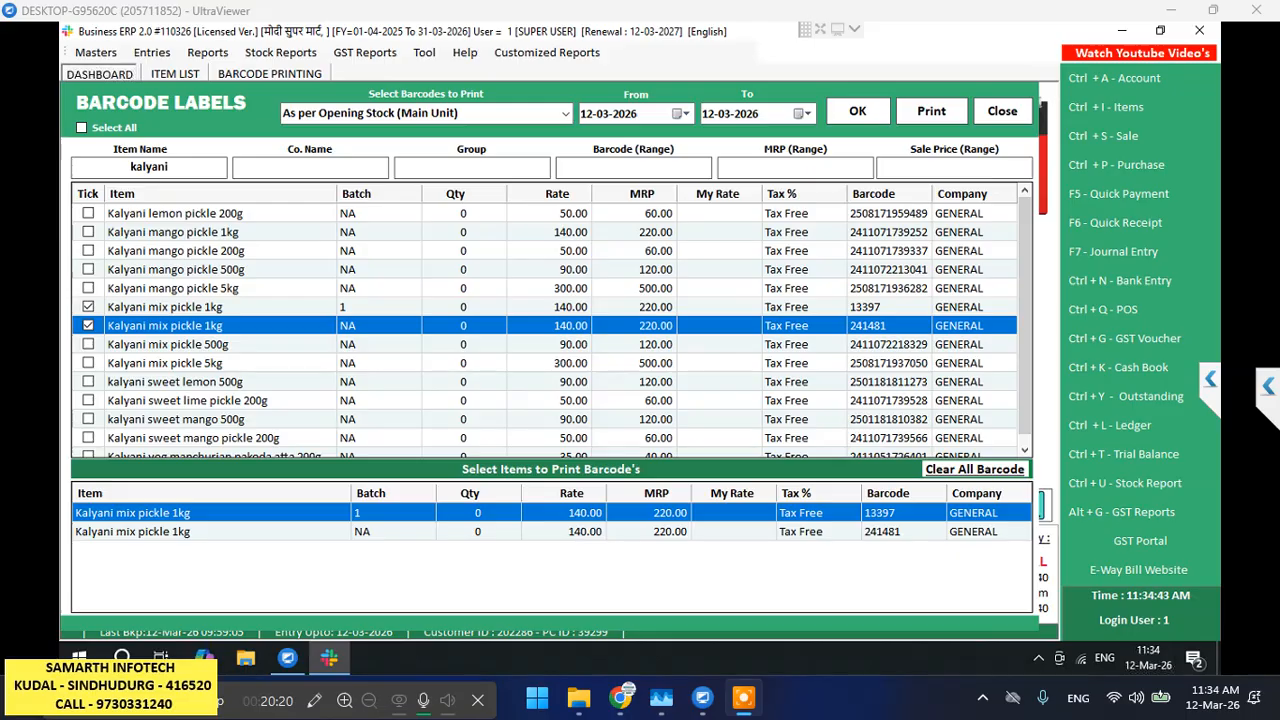
left_click(478, 512)
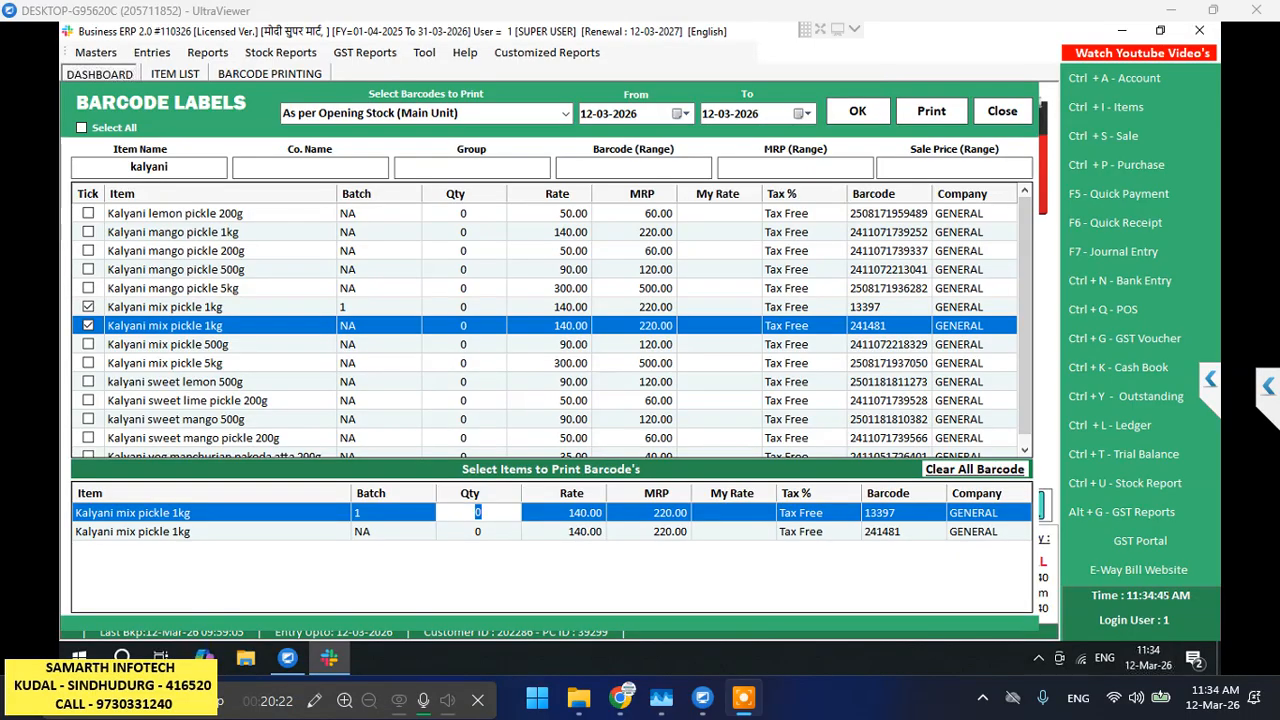
type("1")
left_click(478, 531)
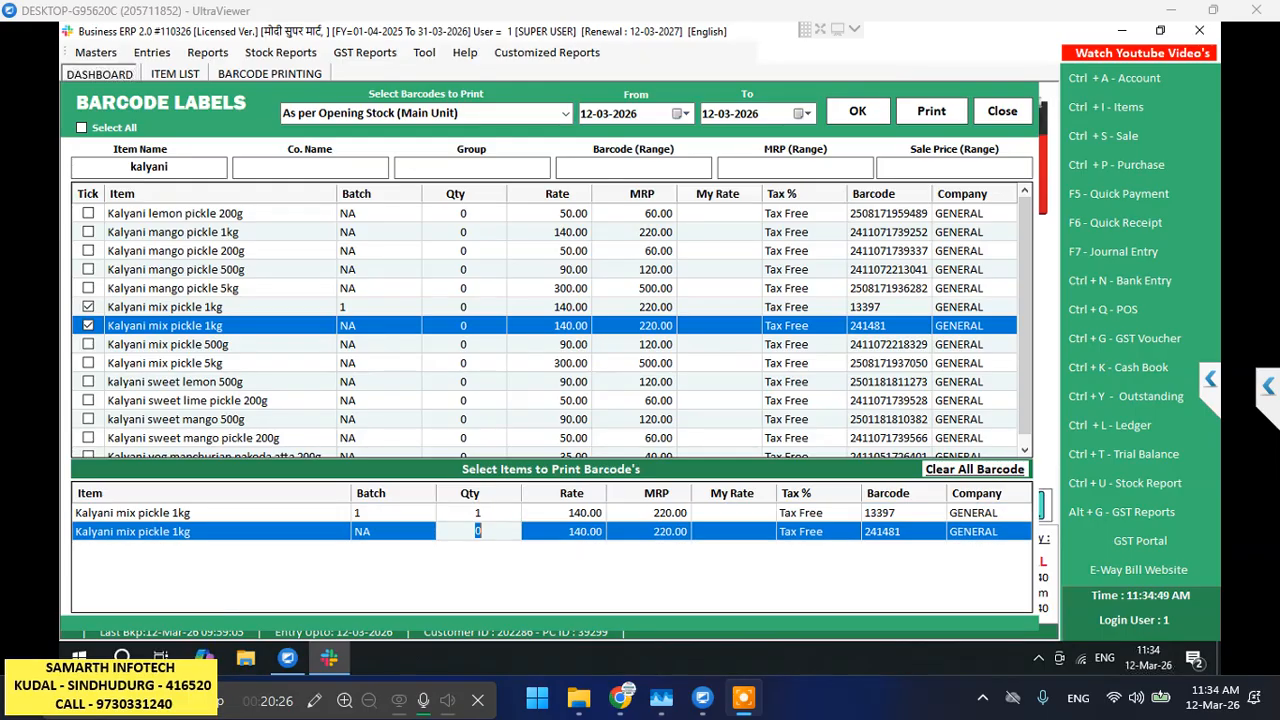
type("1")
key("Return")
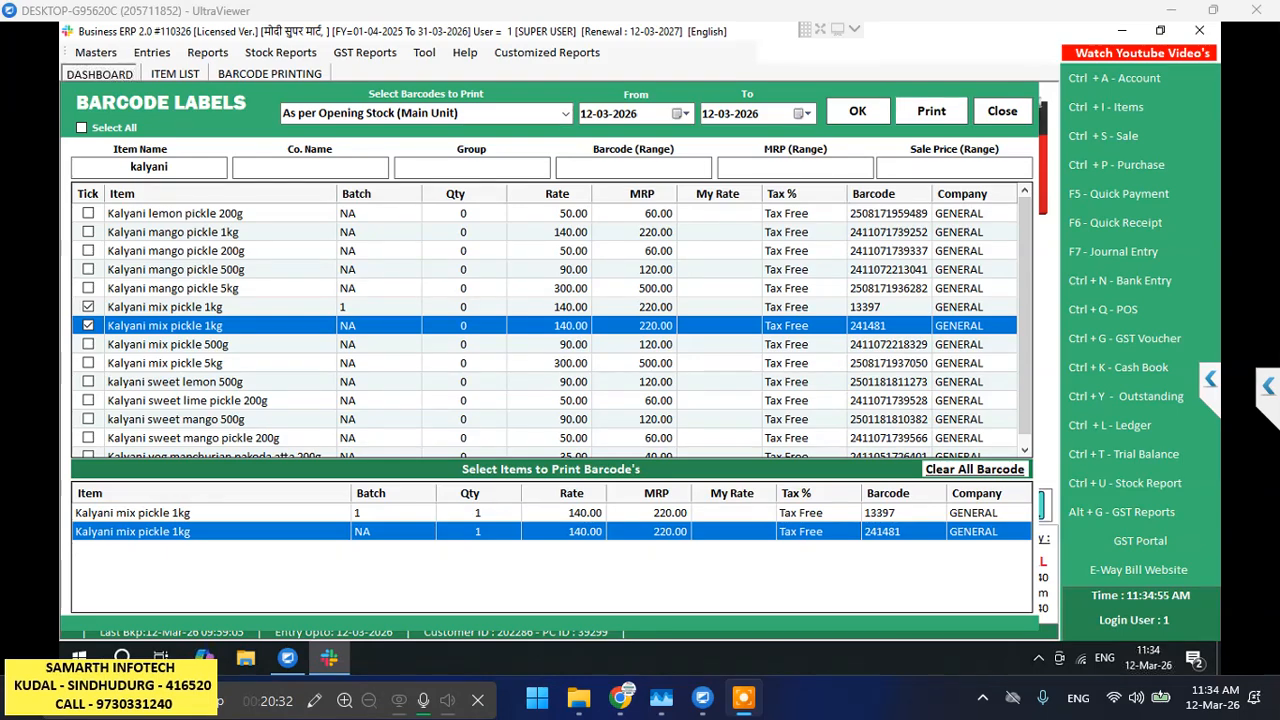
Preview the selected labels as Code 128 barcodes in the BARCODE format
left_click(931, 111)
left_click(929, 261)
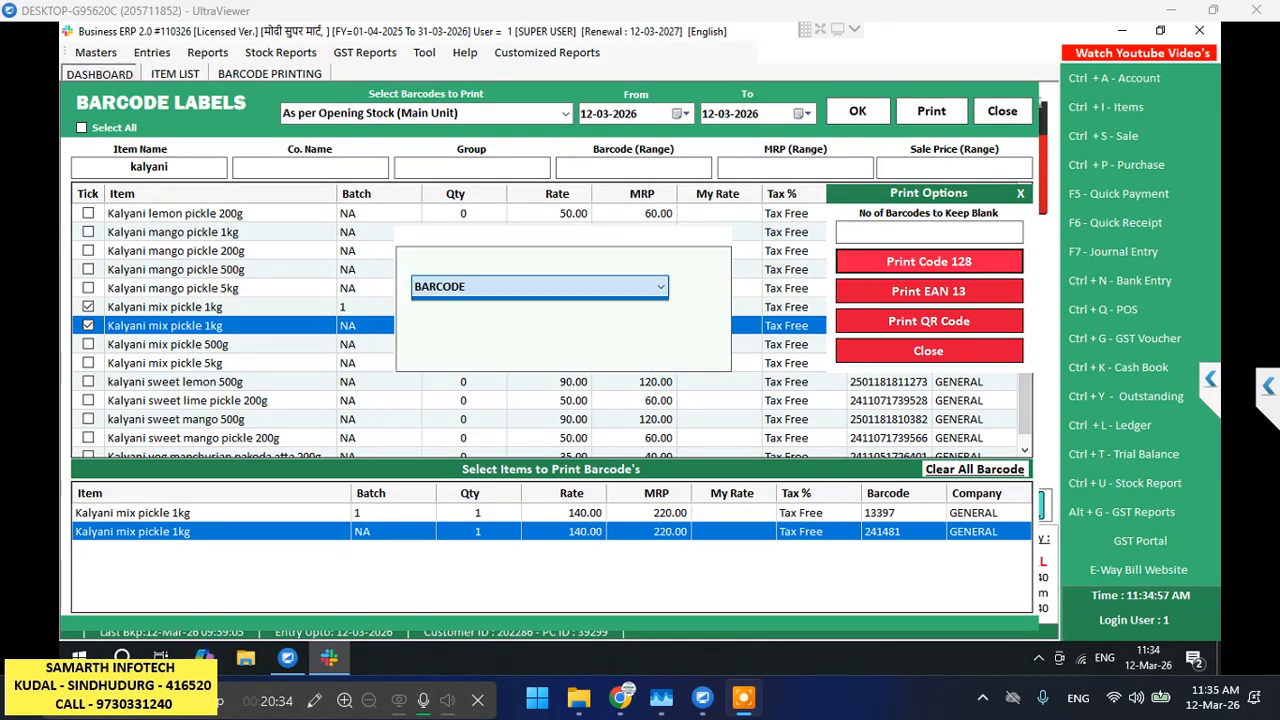
key("Return")
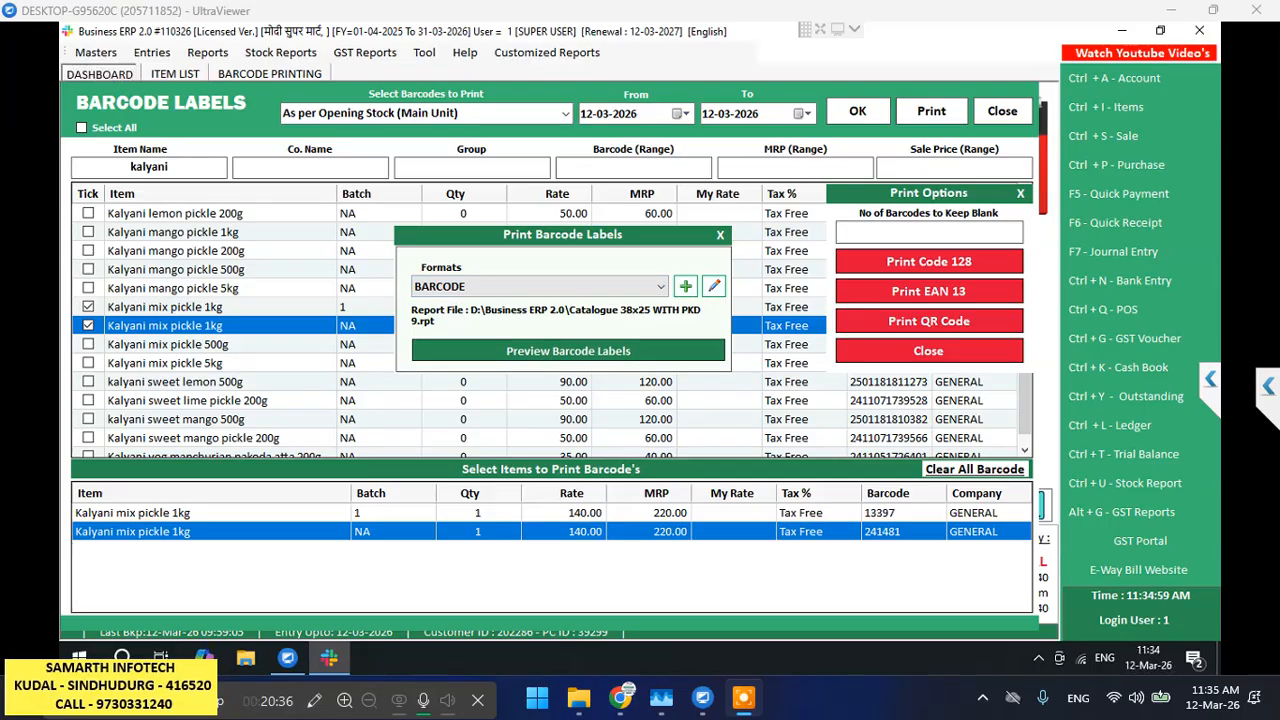
key("Return")
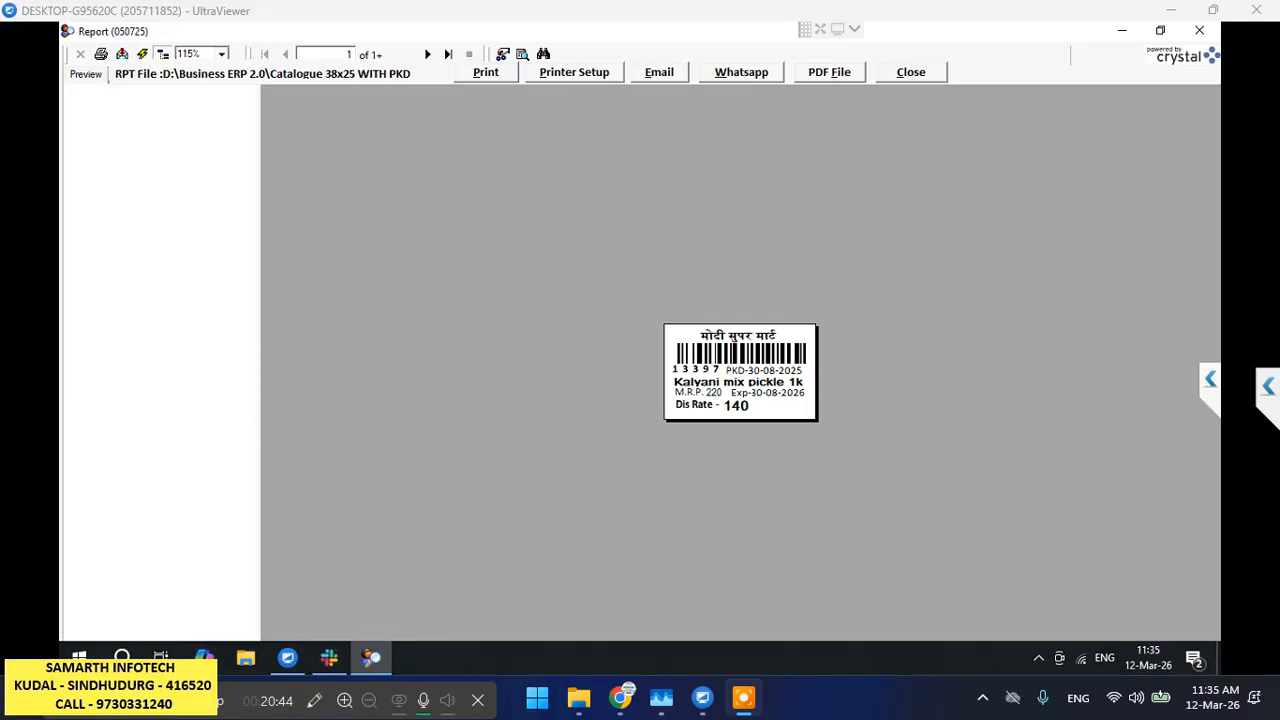
Print one copy of all the previewed barcode labels and close the preview
left_click(486, 72)
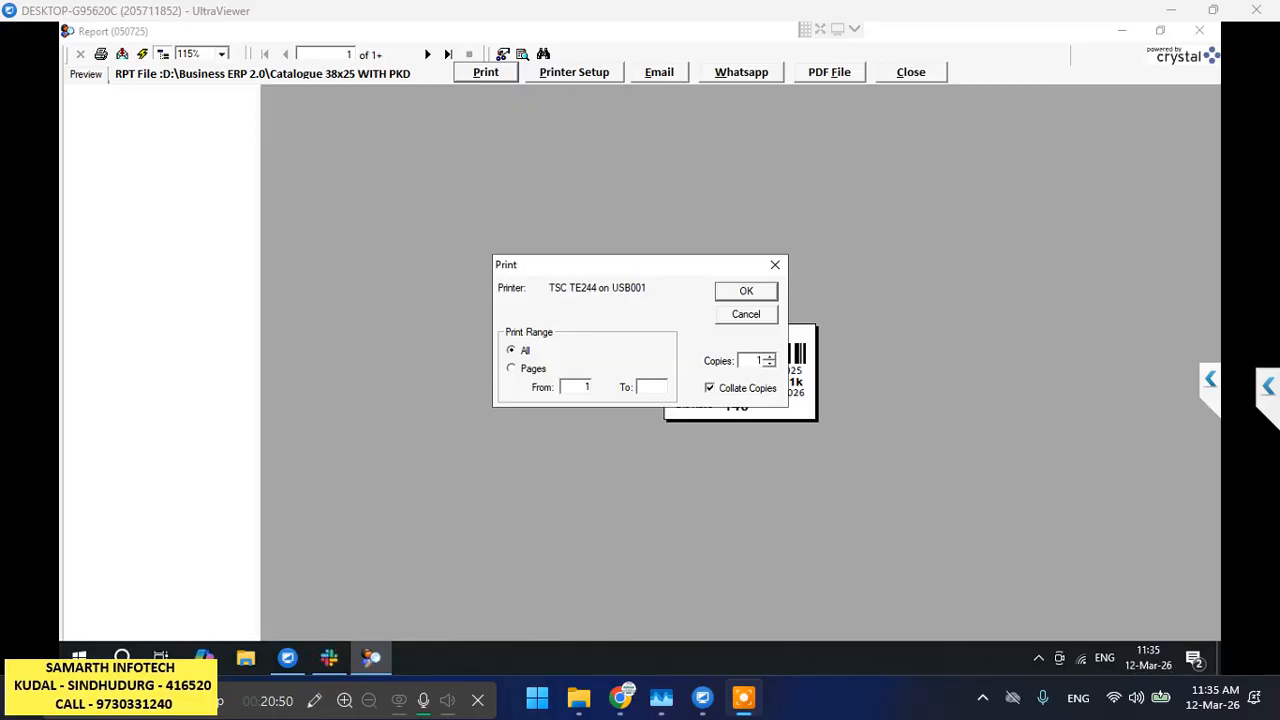
key("Return")
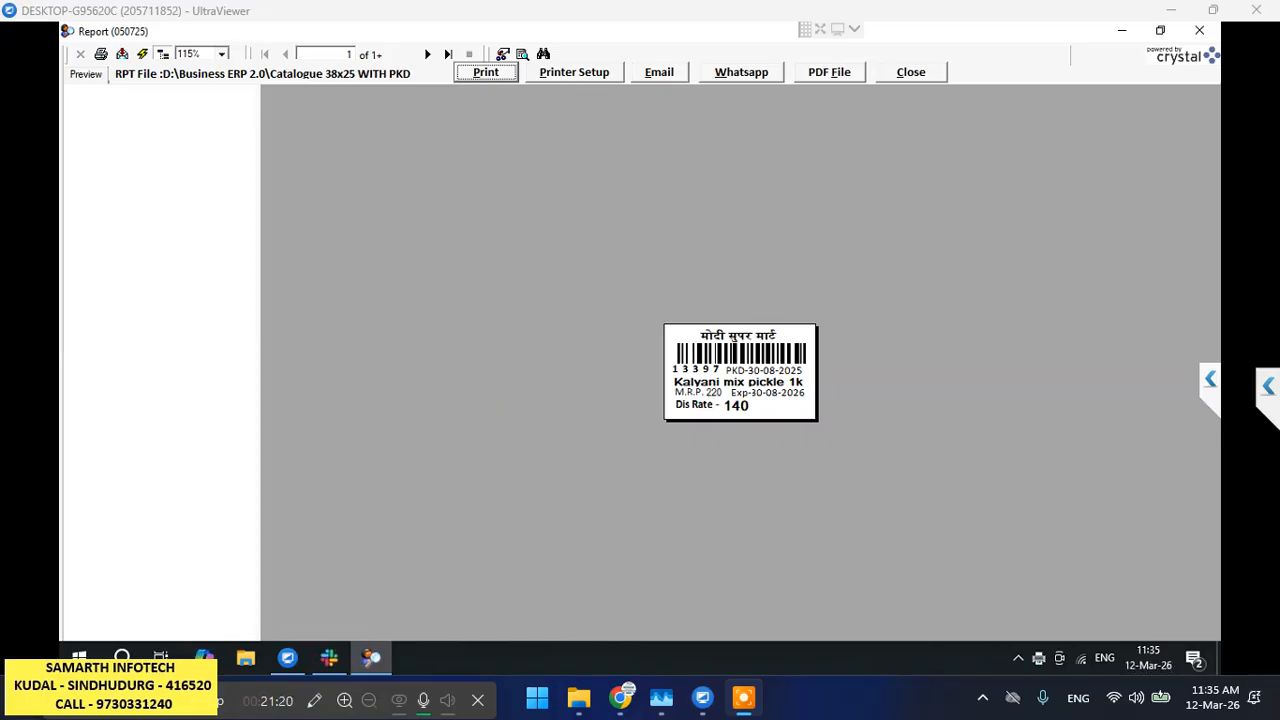
left_click(911, 72)
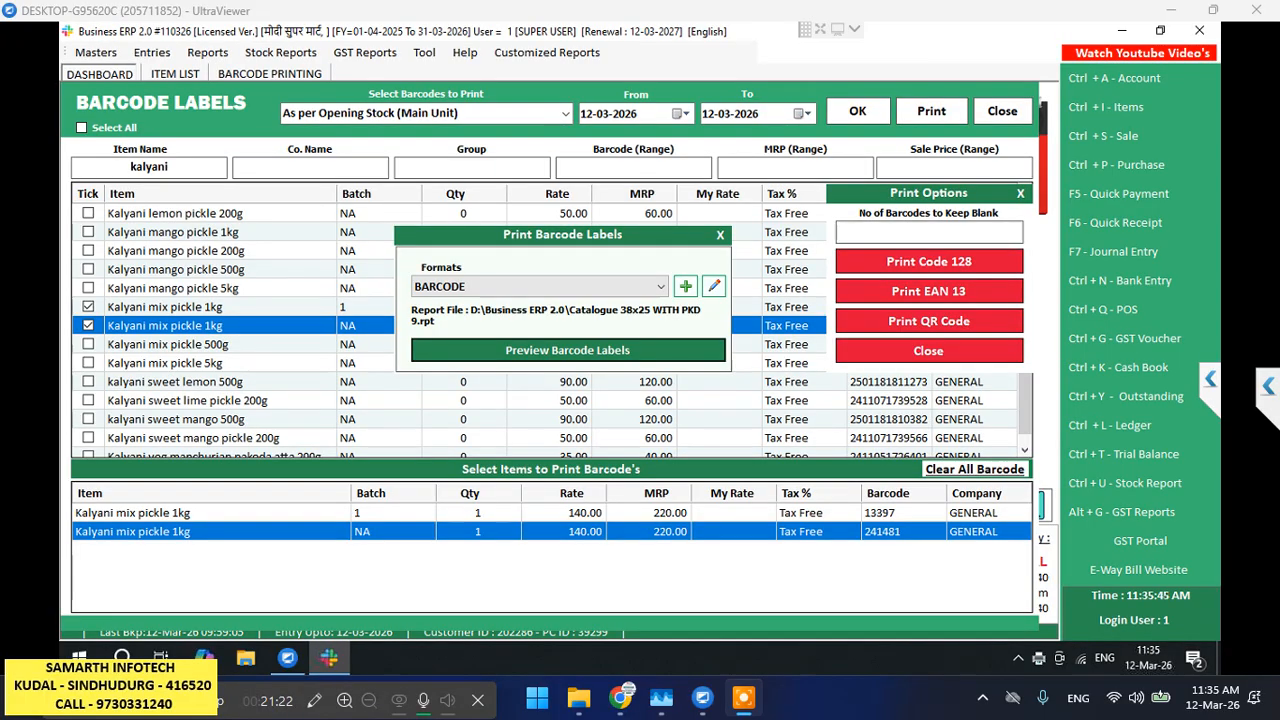
Close the label format and print options, the barcode label screen and the item list
left_click(720, 235)
left_click(928, 351)
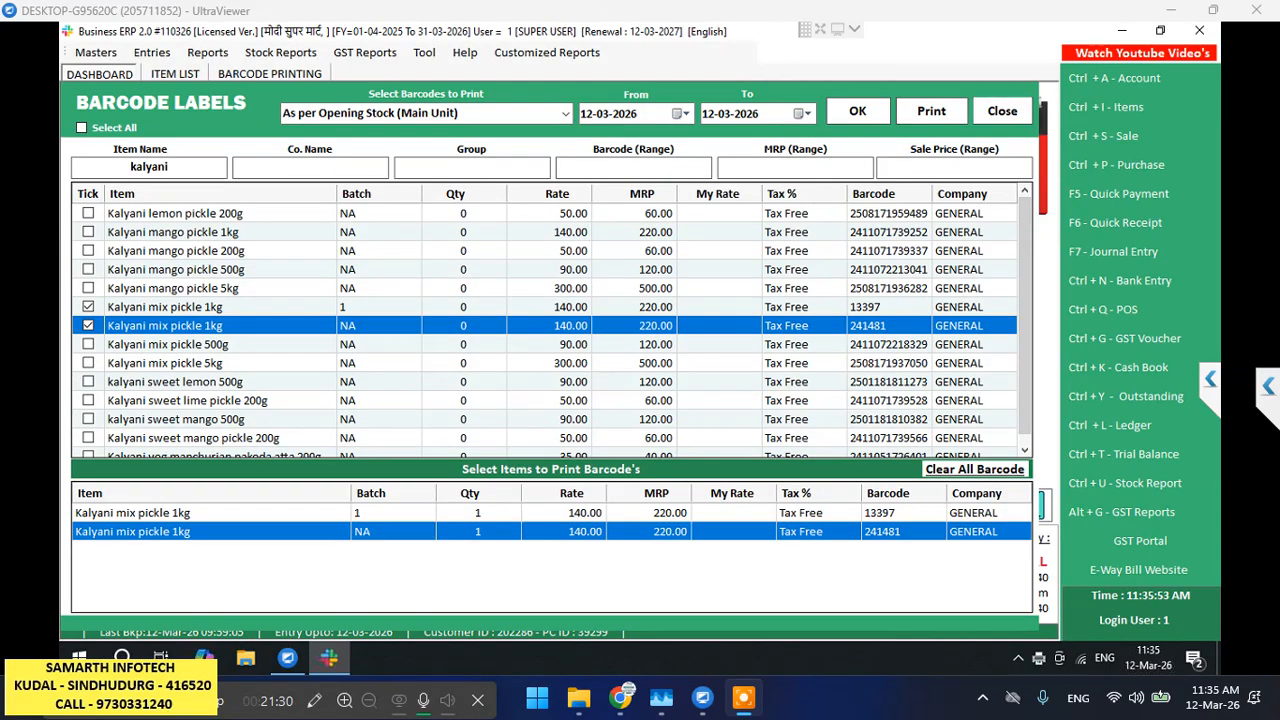
left_click(1002, 111)
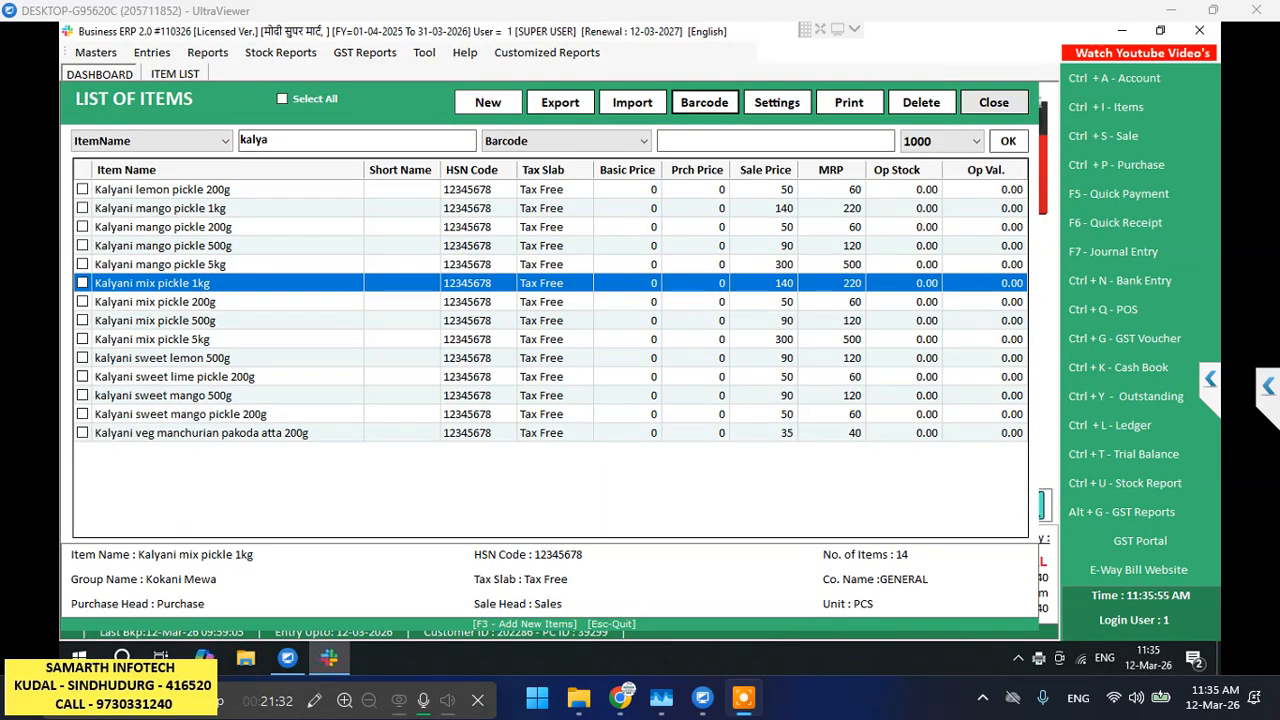
left_click(994, 102)
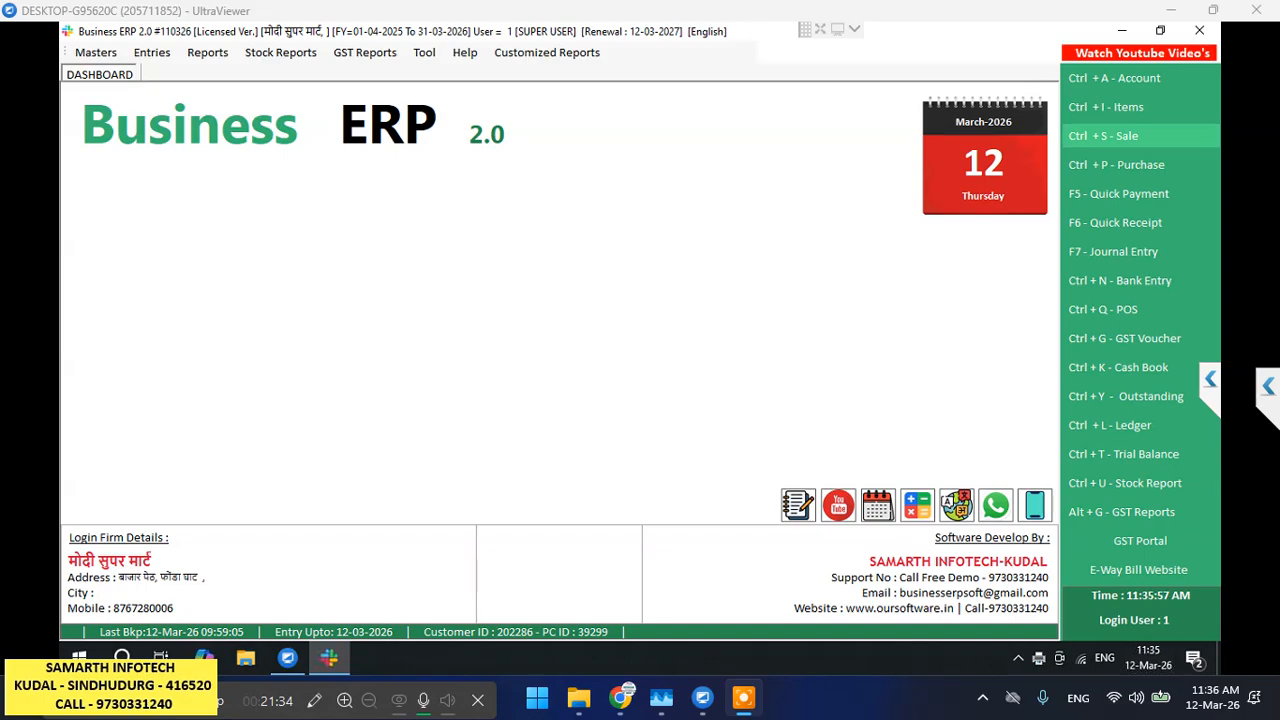
left_click(1113, 106)
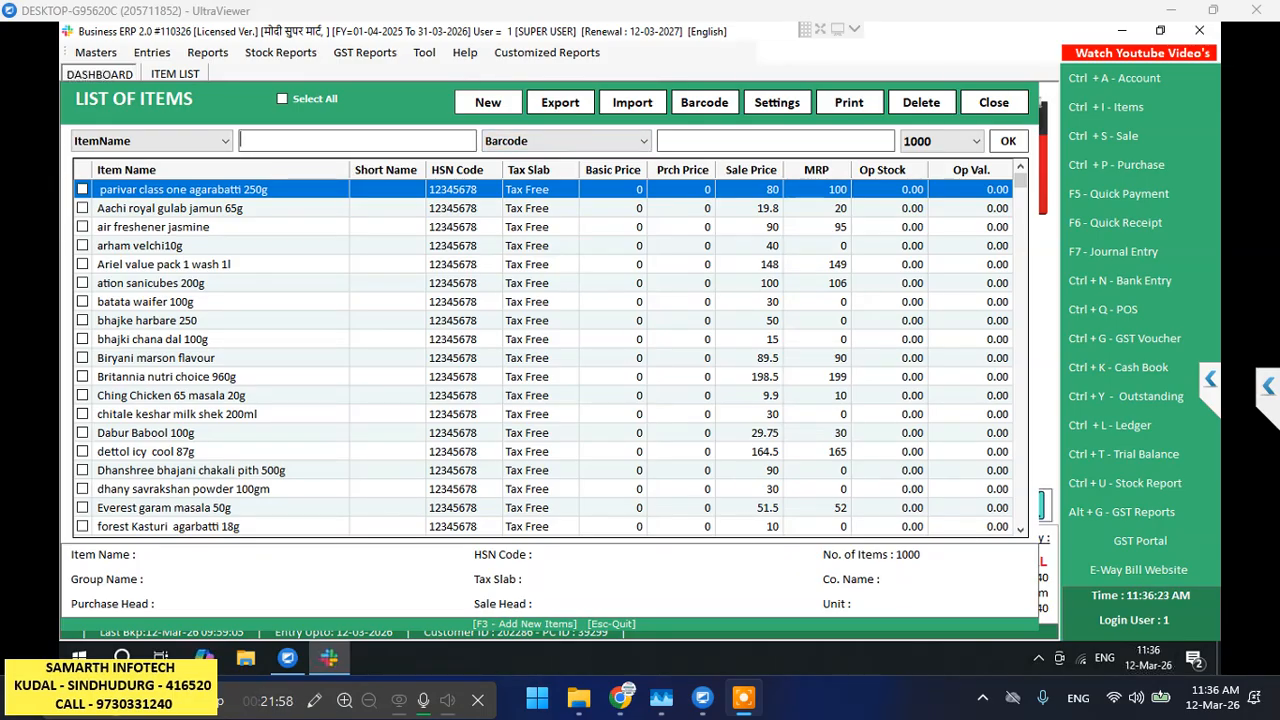
left_click(994, 103)
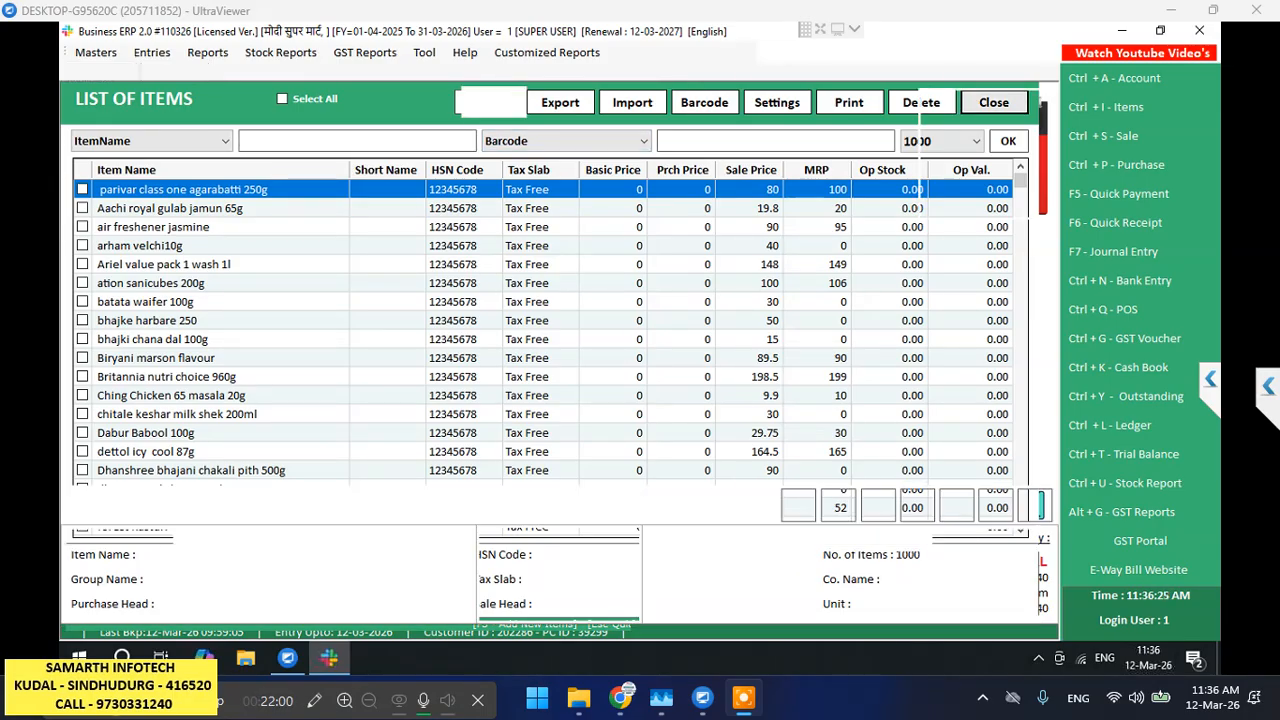